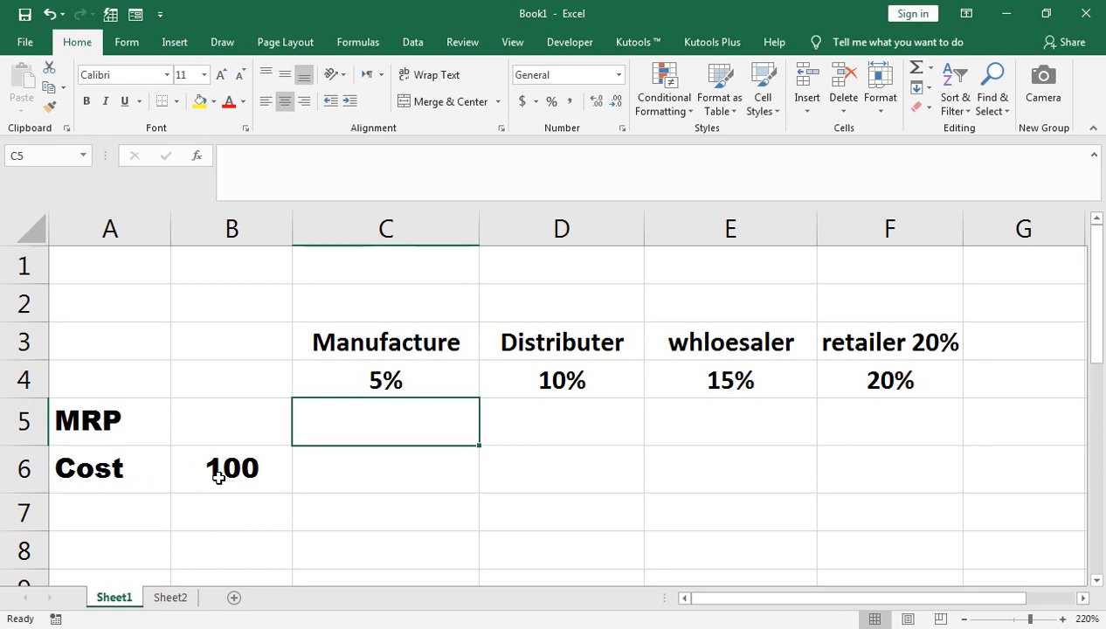
Calculate the Manufacture margin in C5 as 5% of the base cost with =B6*5%.
left_click(383, 371)
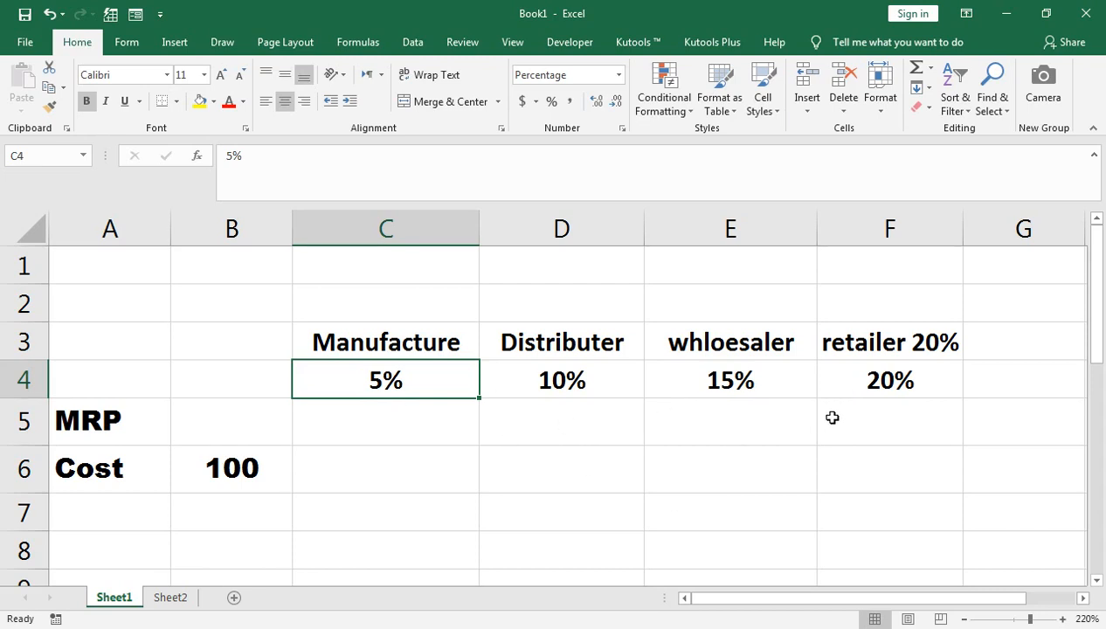
left_click(353, 414)
type("=")
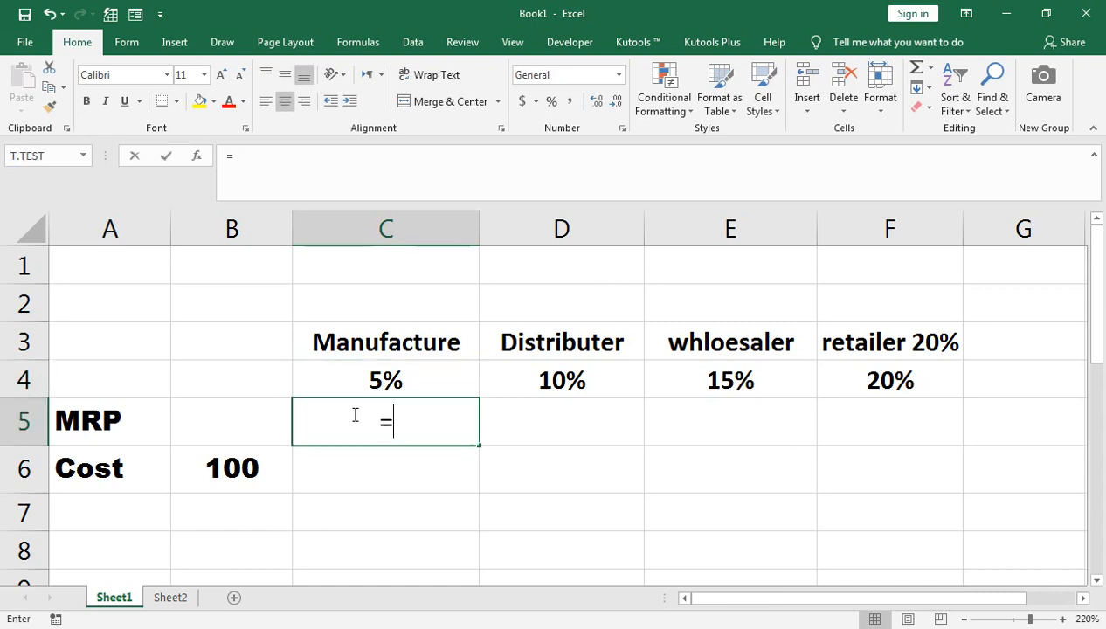
key("Left")
key("Down")
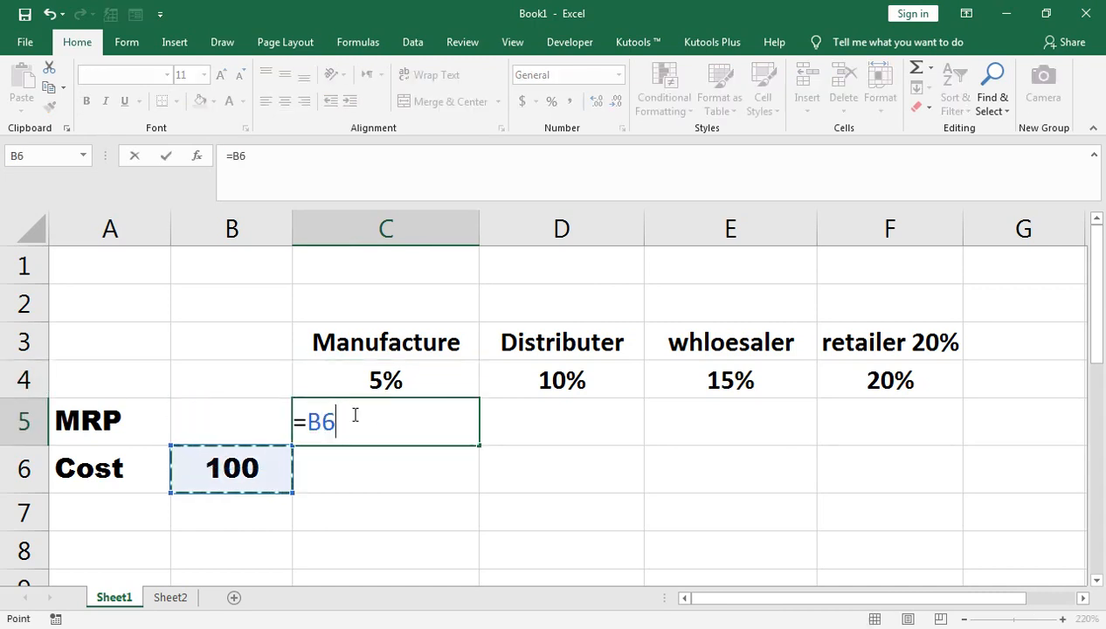
type("*5")
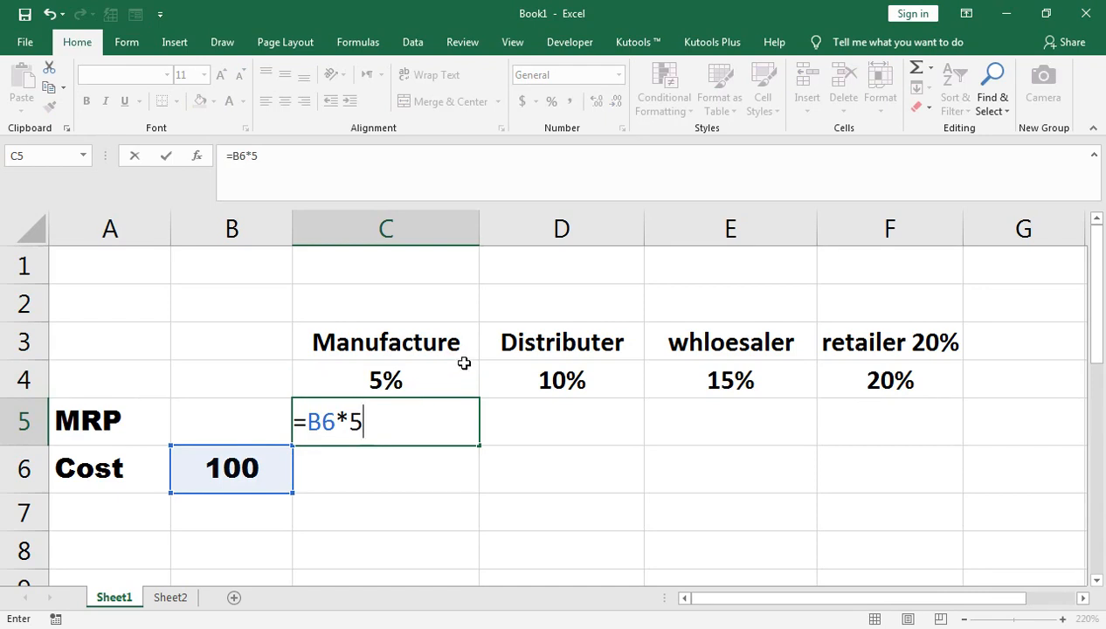
type("%")
key("Return")
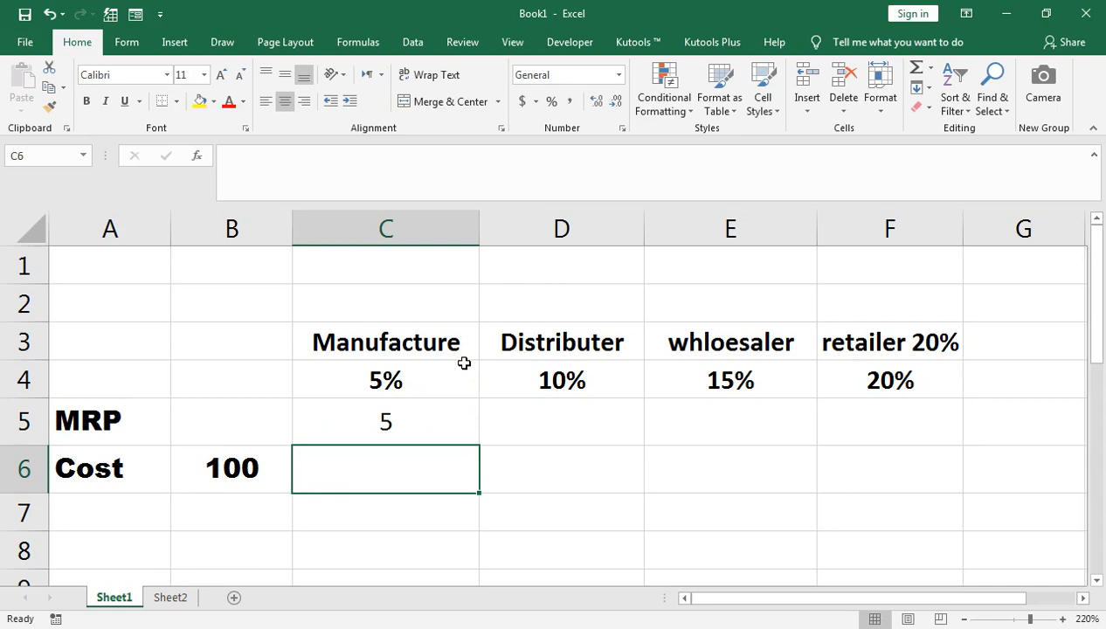
Calculate the Manufacture cost in C6 by adding the margin to the base cost with =B6+C5.
type("=")
key("Left")
type("+")
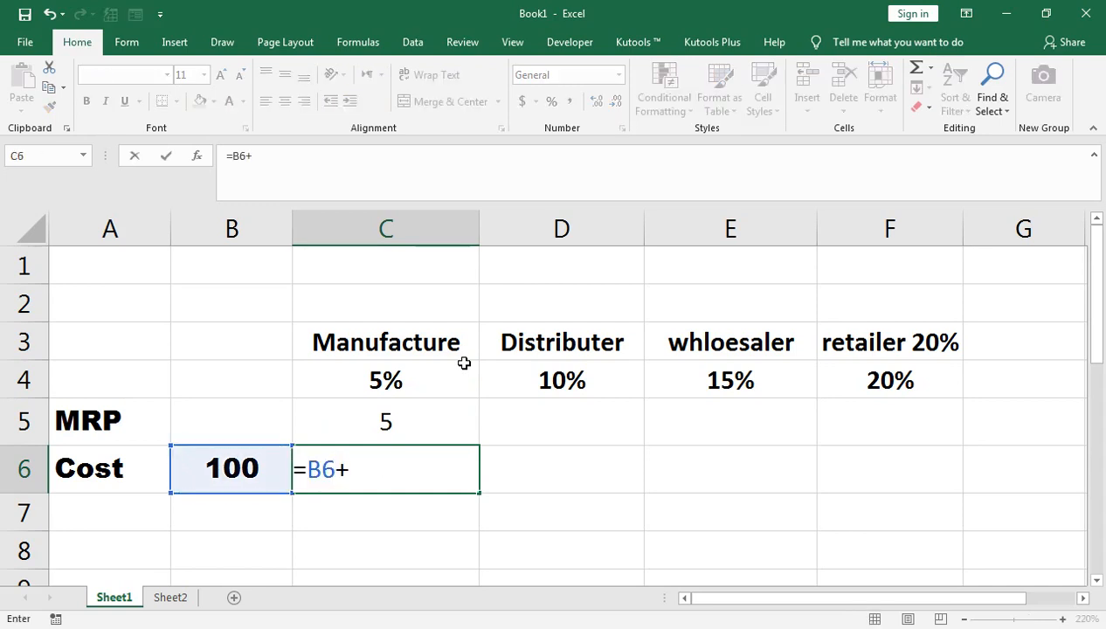
key("Up")
key("Return")
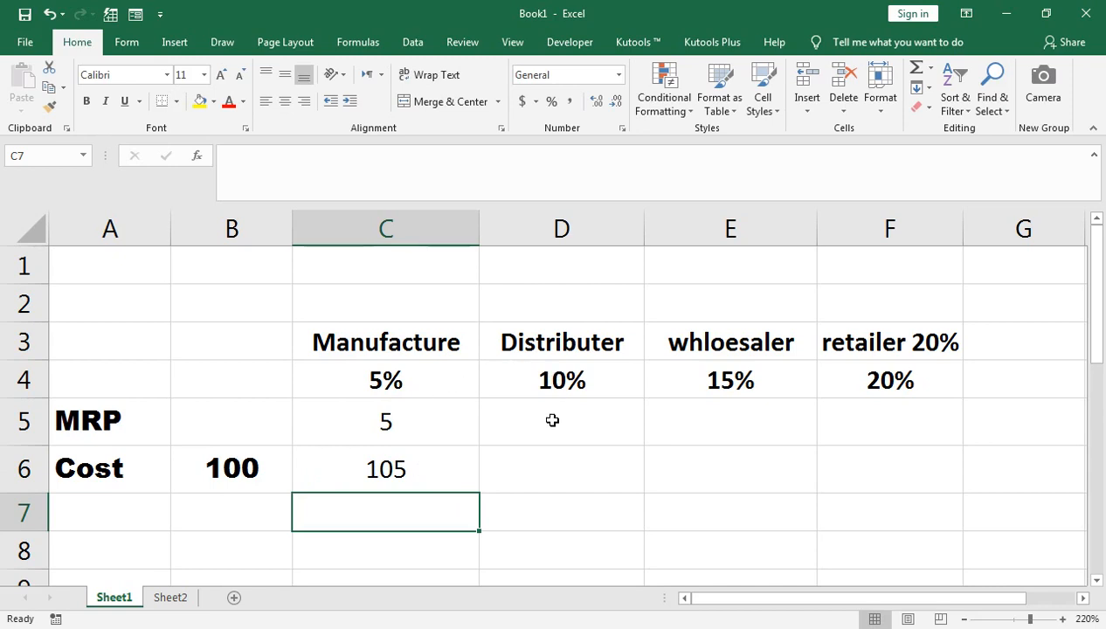
Calculate the Distributer margin in D5 as 10% of the Manufacture cost with =C6*10%.
left_click(500, 429)
type("=")
left_click(420, 469)
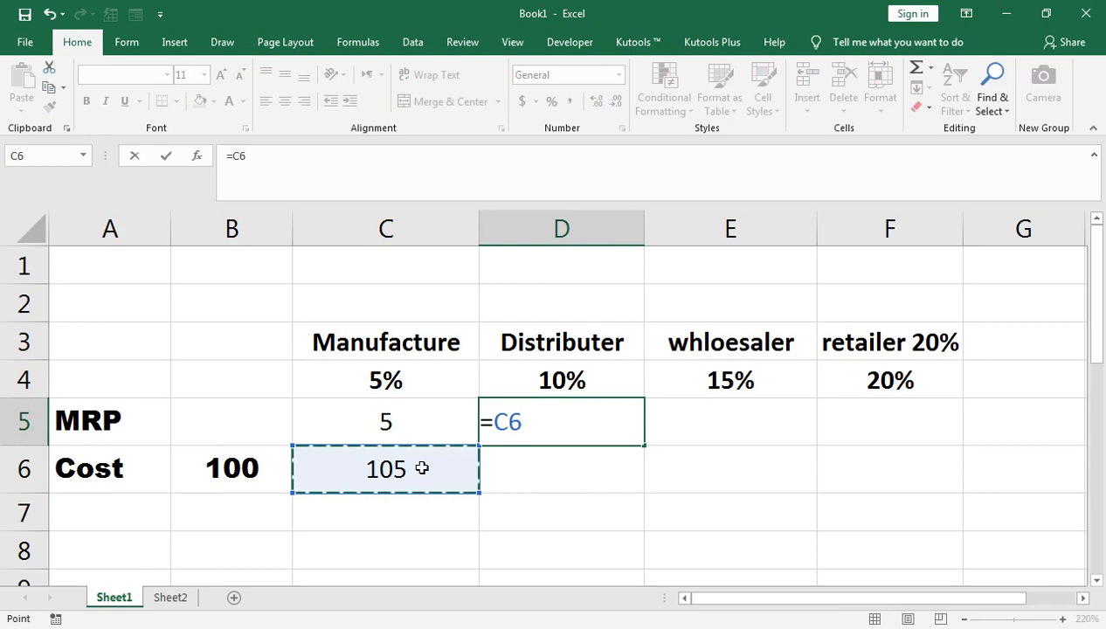
type("*")
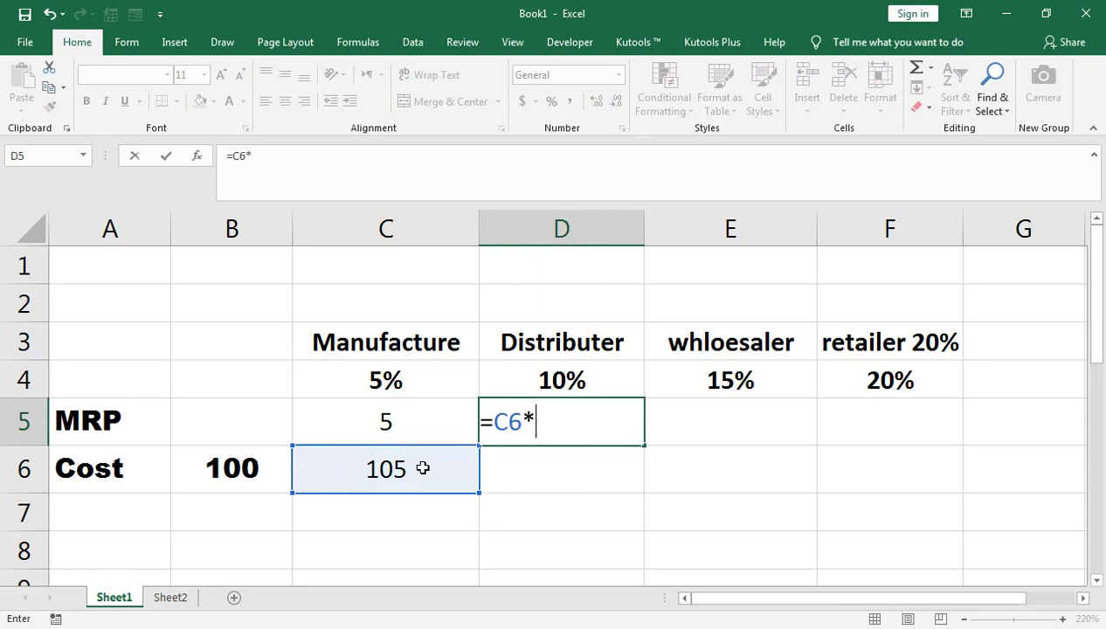
type("10")
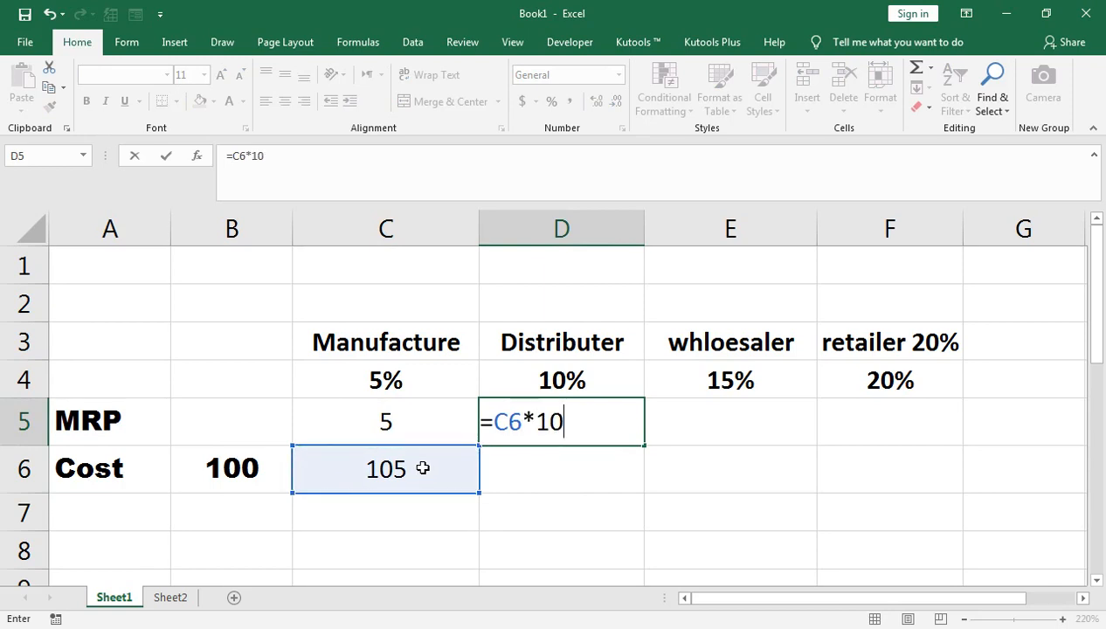
type("%")
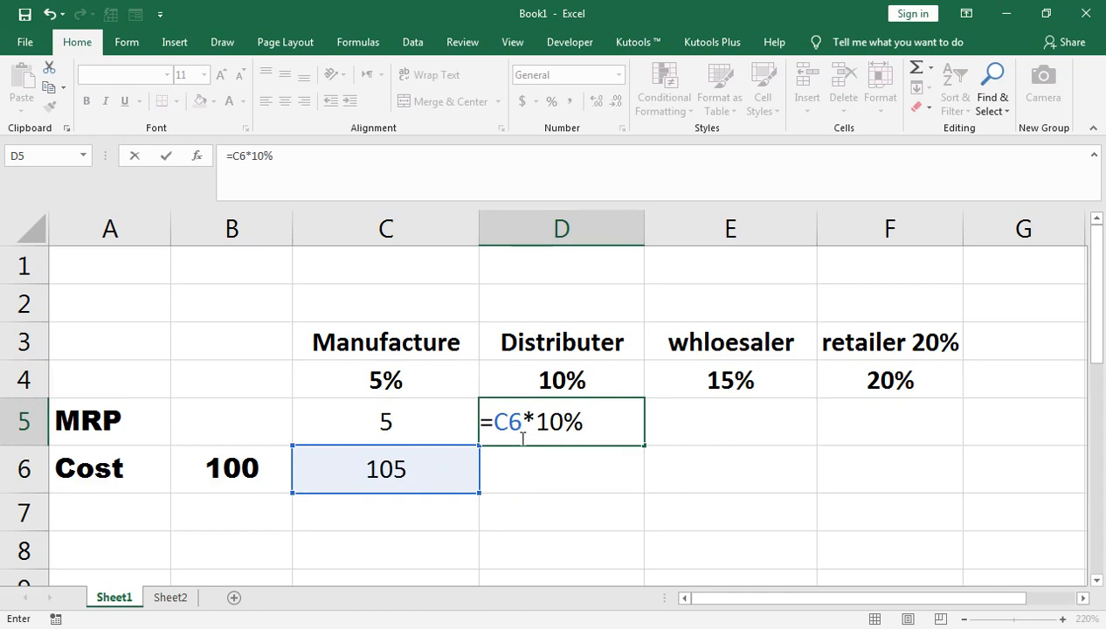
key("Return")
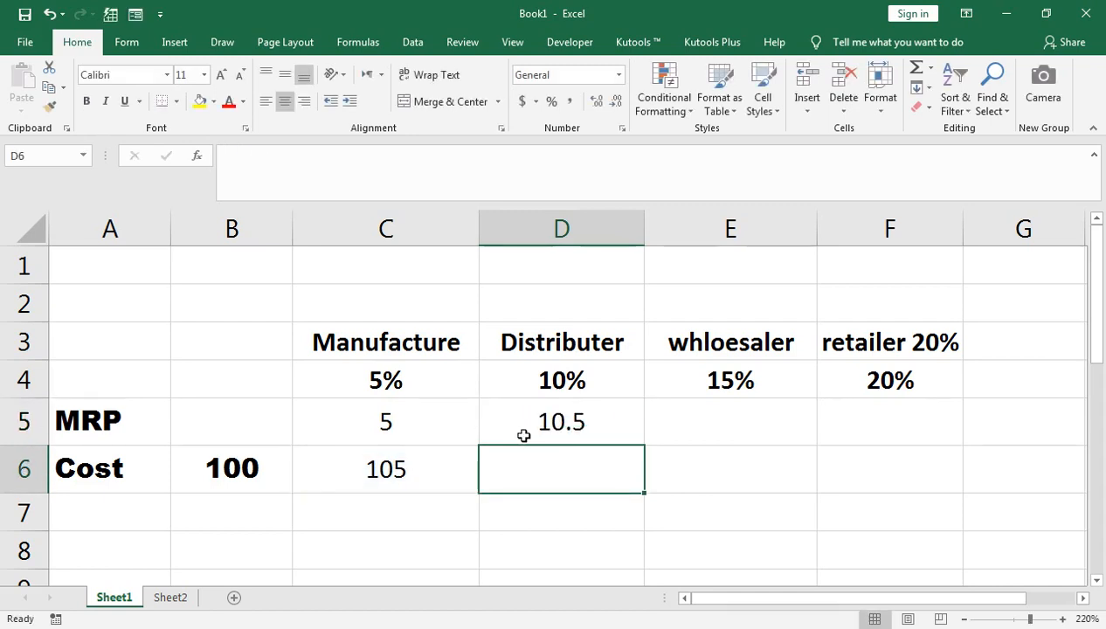
Calculate the Distributer cost in D6 by adding its margin to the Manufacture cost with =C6+D5.
type("=")
left_click(439, 465)
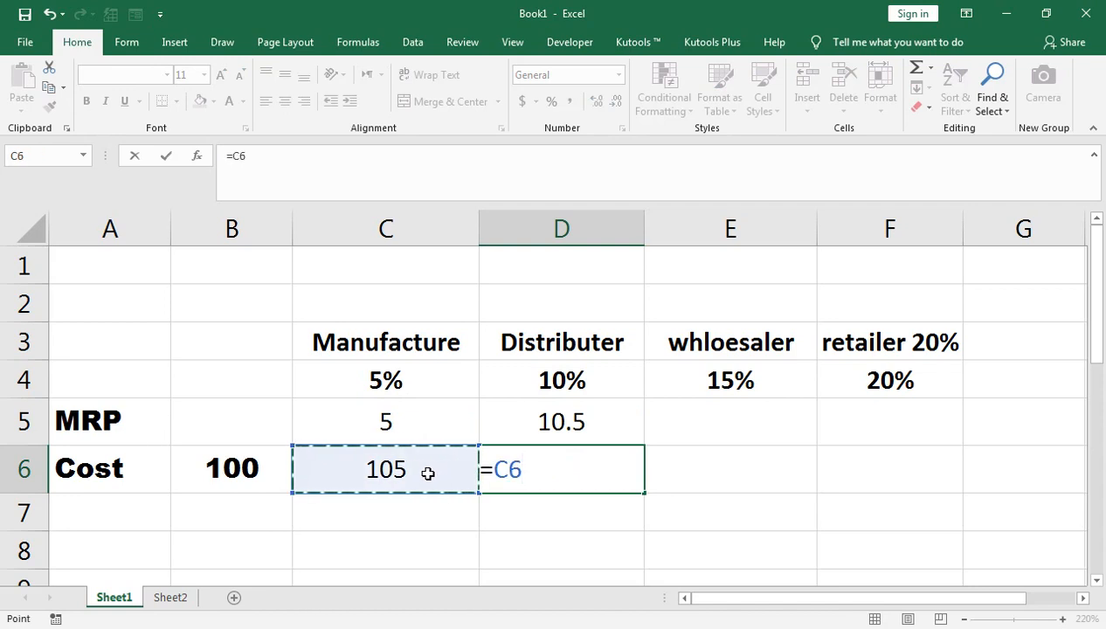
type("+")
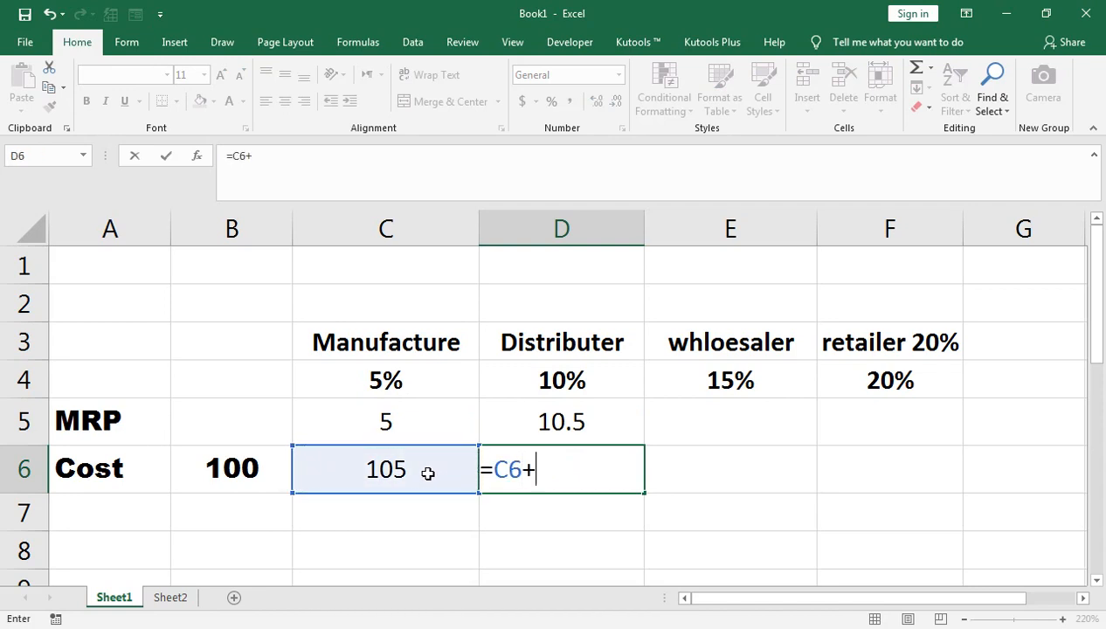
left_click(544, 423)
key("Return")
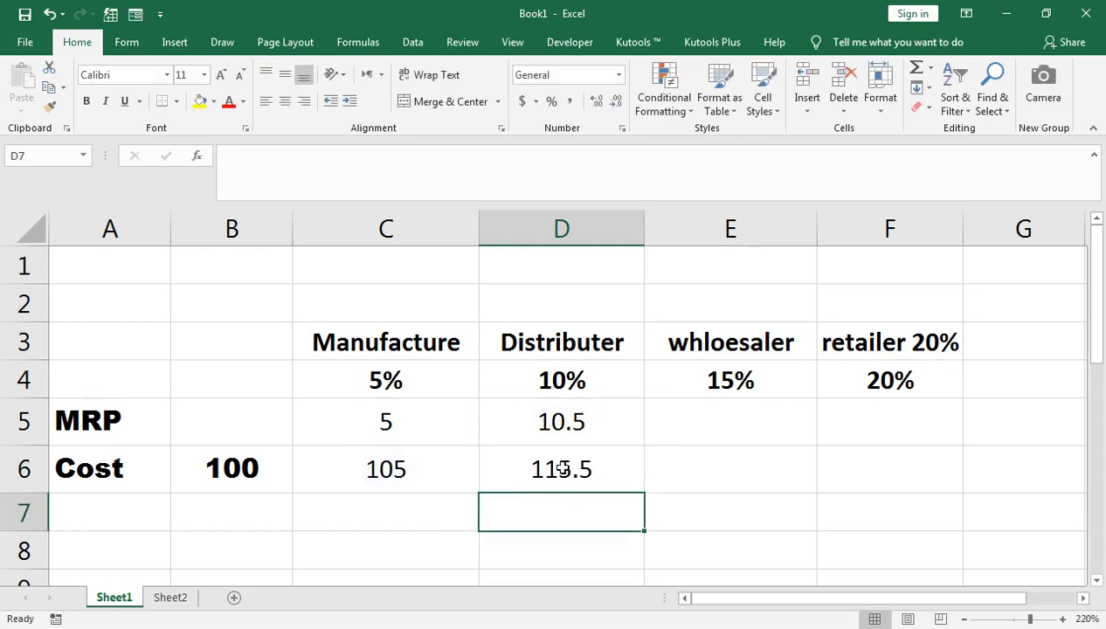
Calculate the wholesaler margin in E5 as 15% of the Distributer cost with =D6*15%.
left_click(753, 427)
type("=")
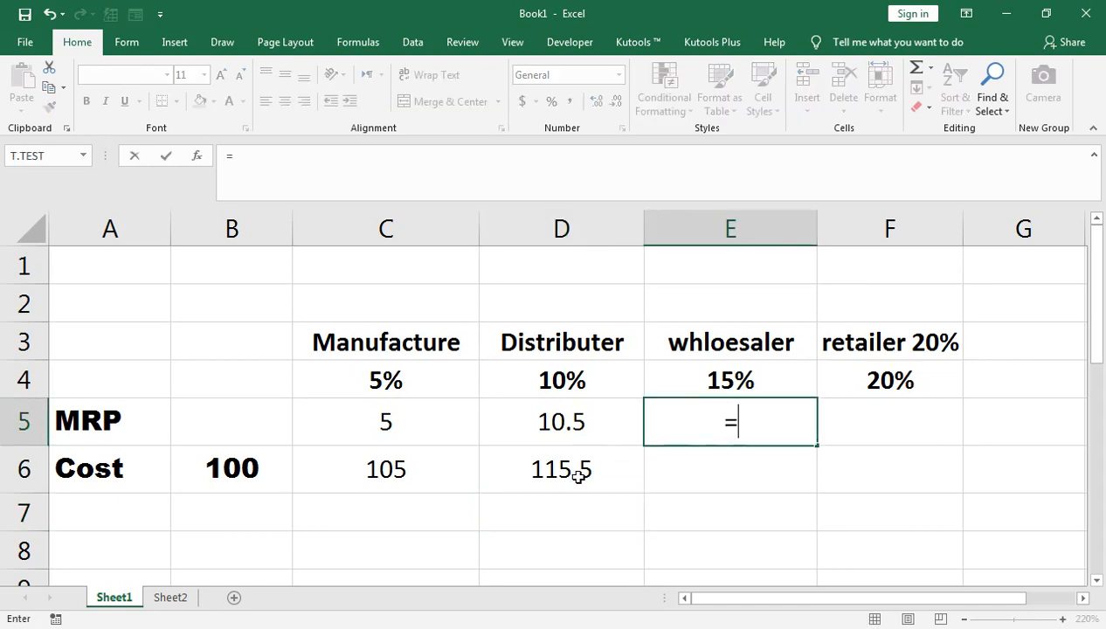
left_click(579, 476)
type("*15%")
key("Return")
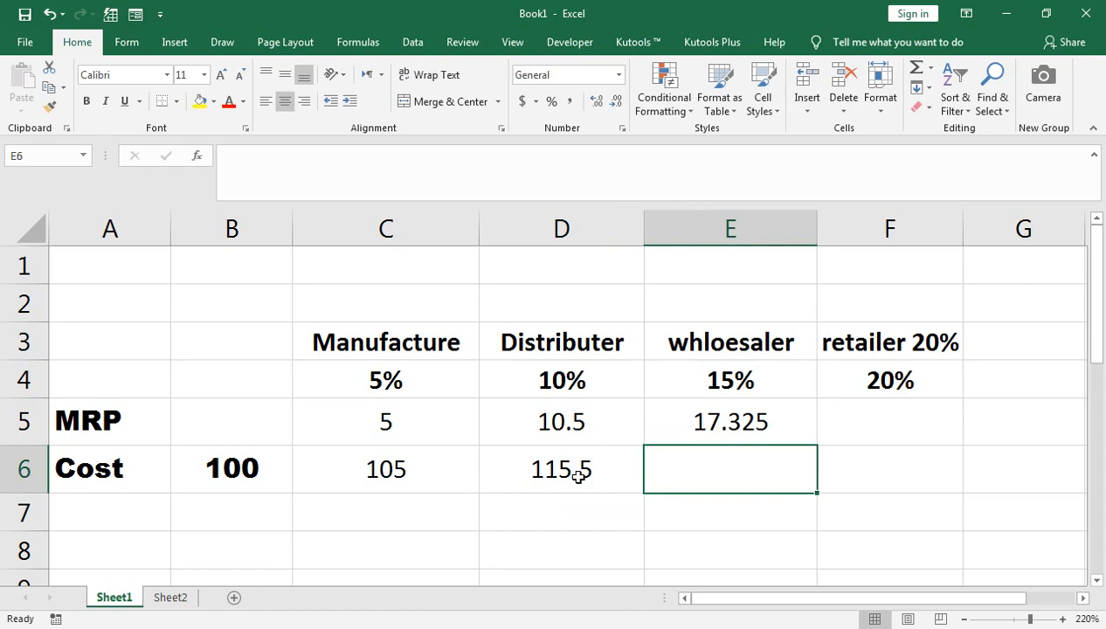
Calculate the wholesaler cost in E6 by adding its margin to the Distributer cost with =D6+E5.
type("=")
left_click(578, 476)
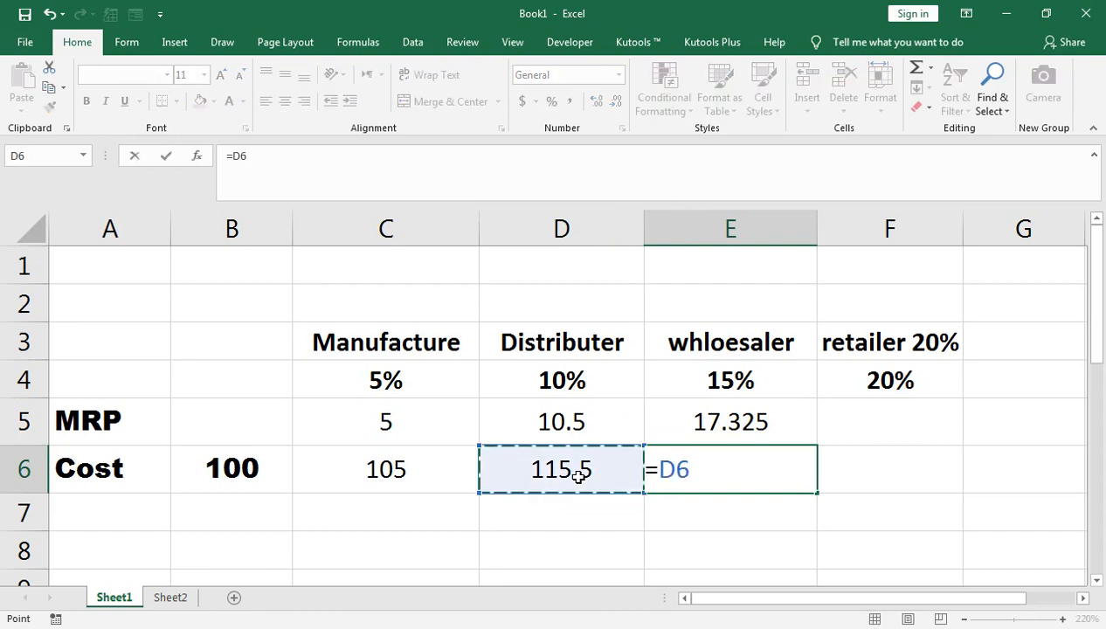
type("+")
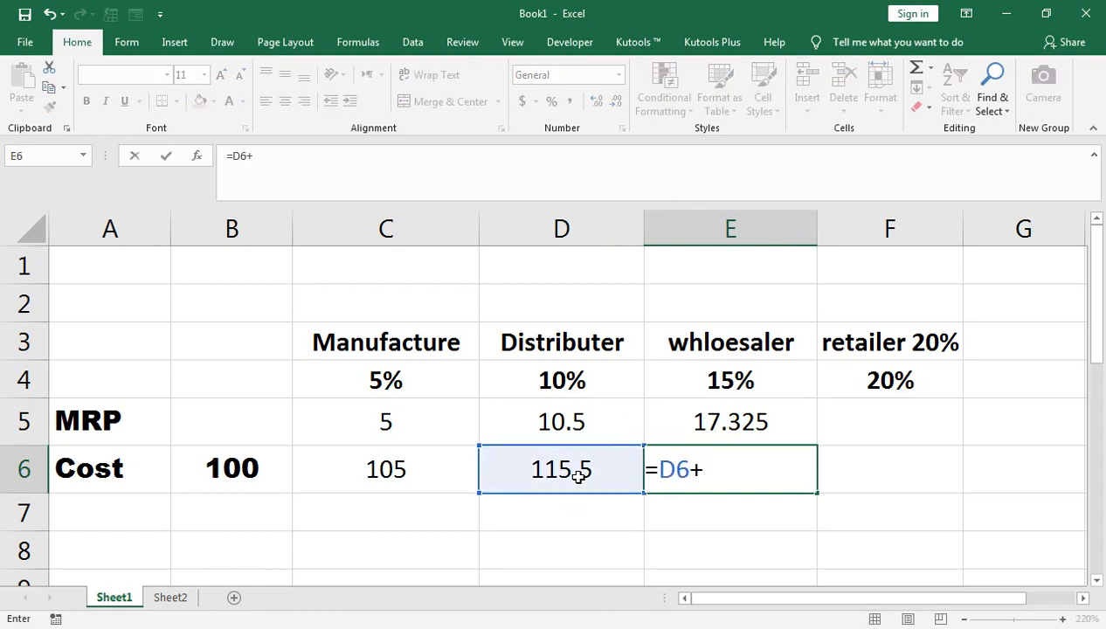
key("Up")
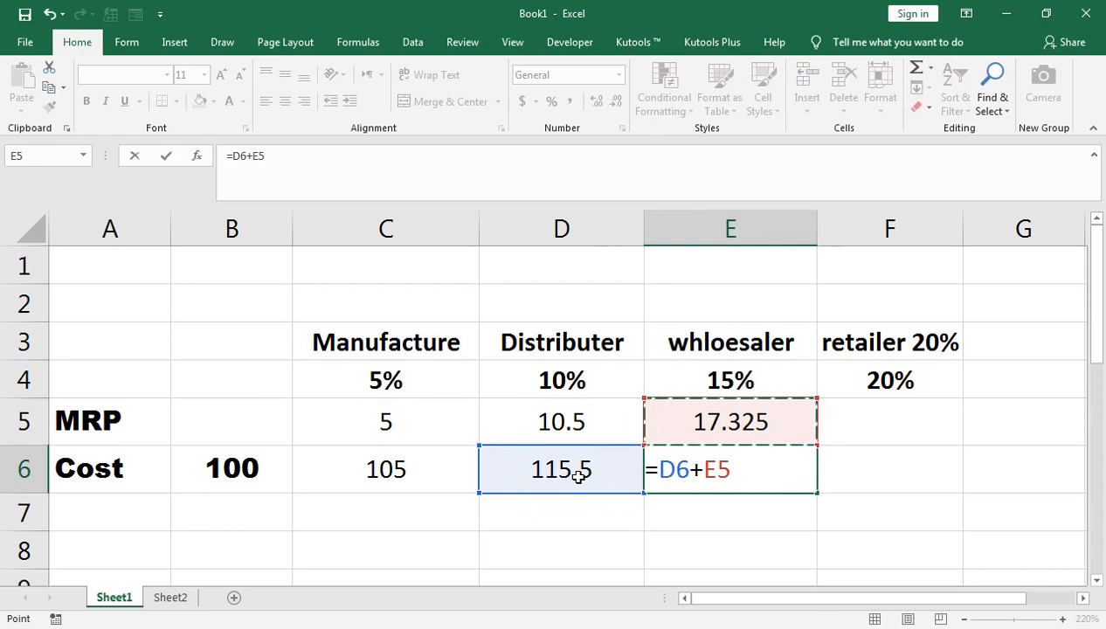
key("Return")
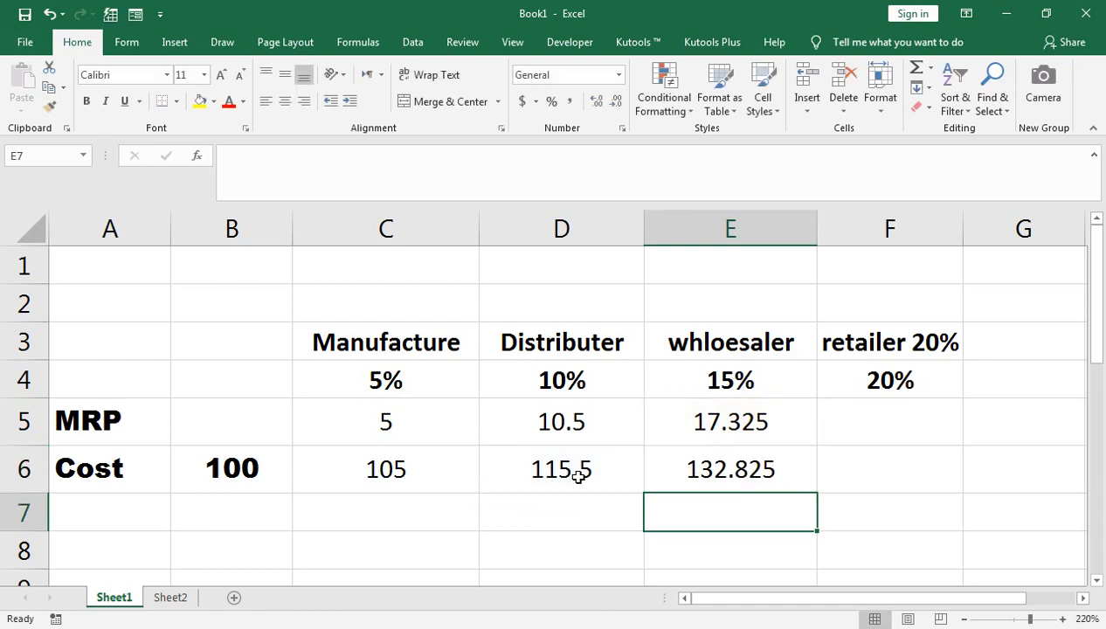
Calculate the retailer margin in F5 as 20% of the wholesaler cost with =E6*20%.
key("Up")
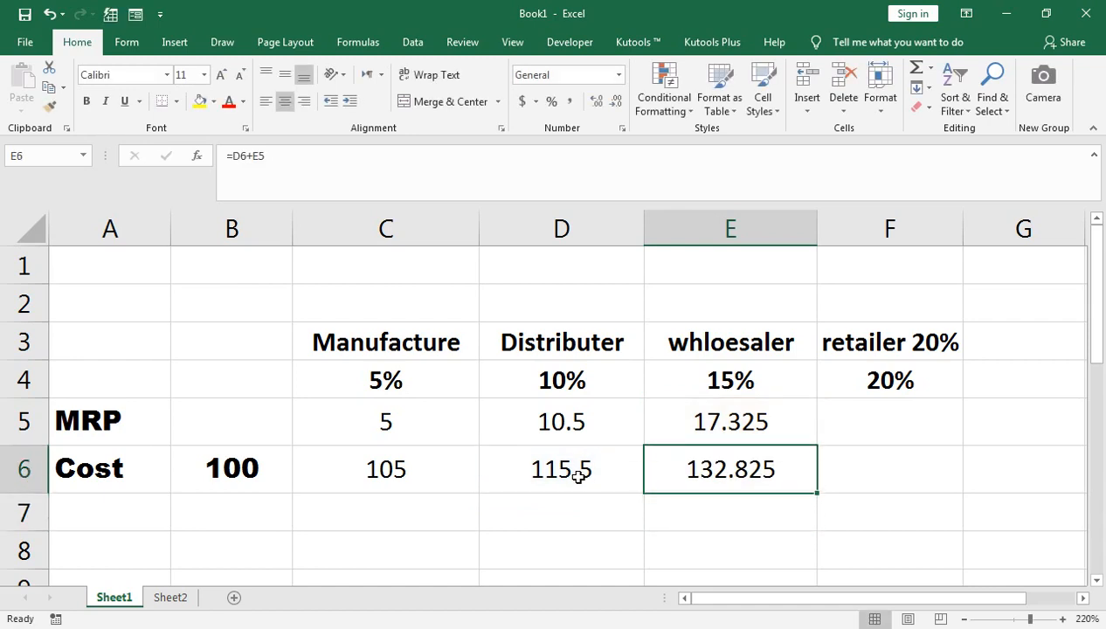
key("Up")
key("Right")
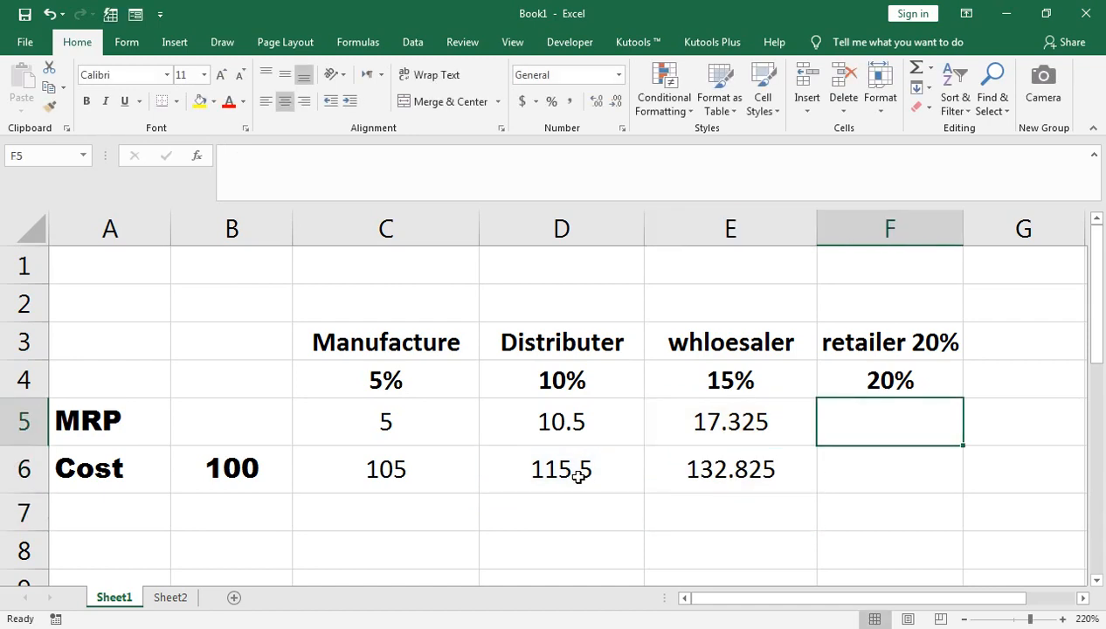
type("=")
key("Left")
key("Down")
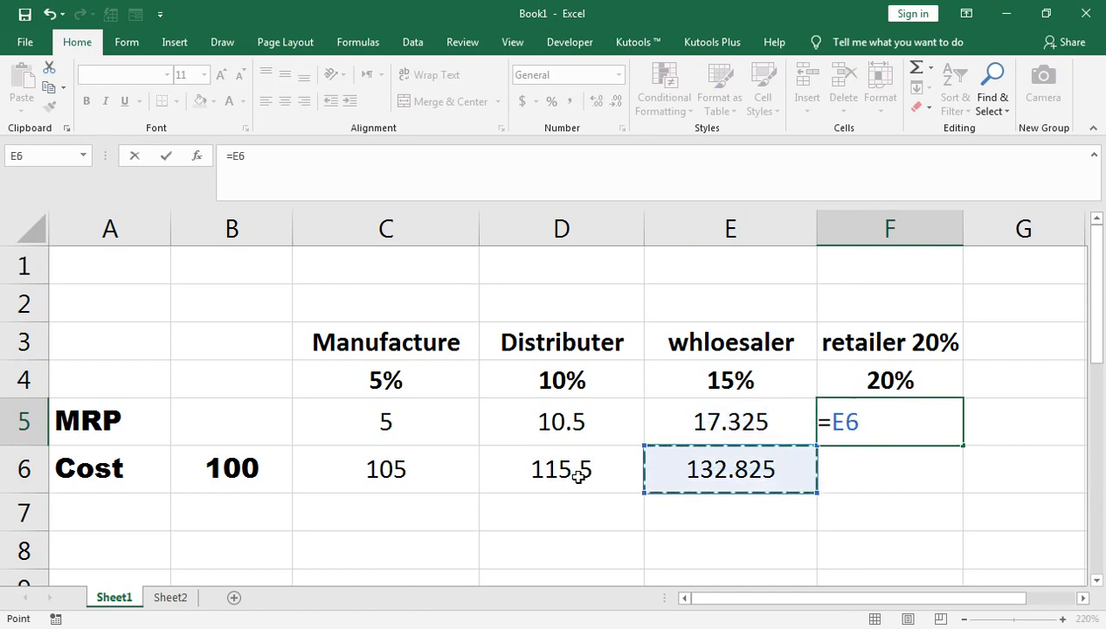
type("*20%")
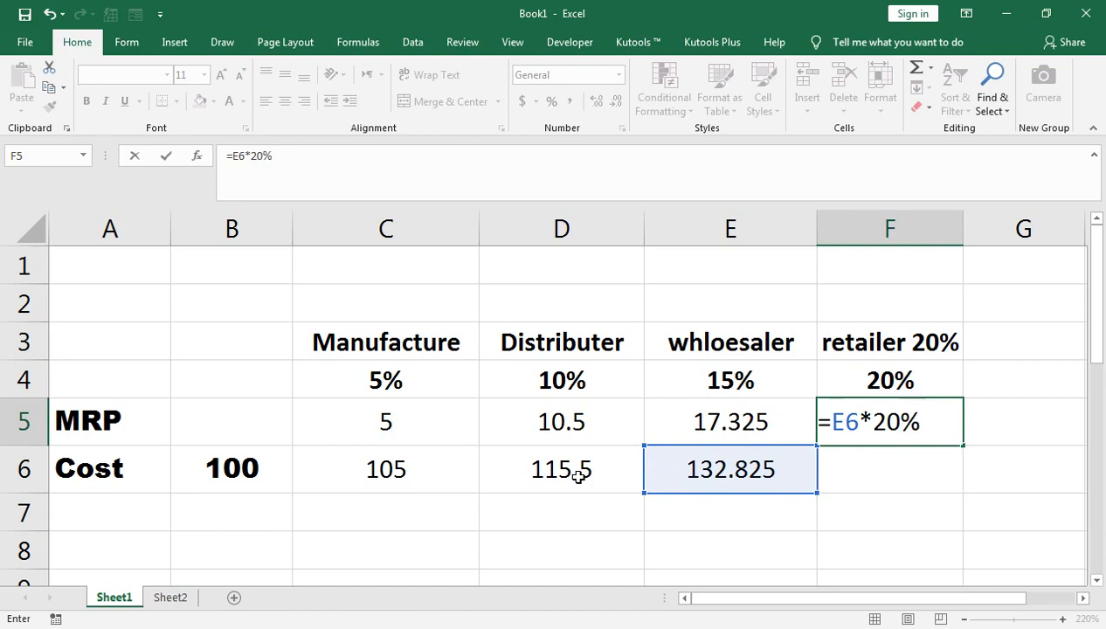
key("Return")
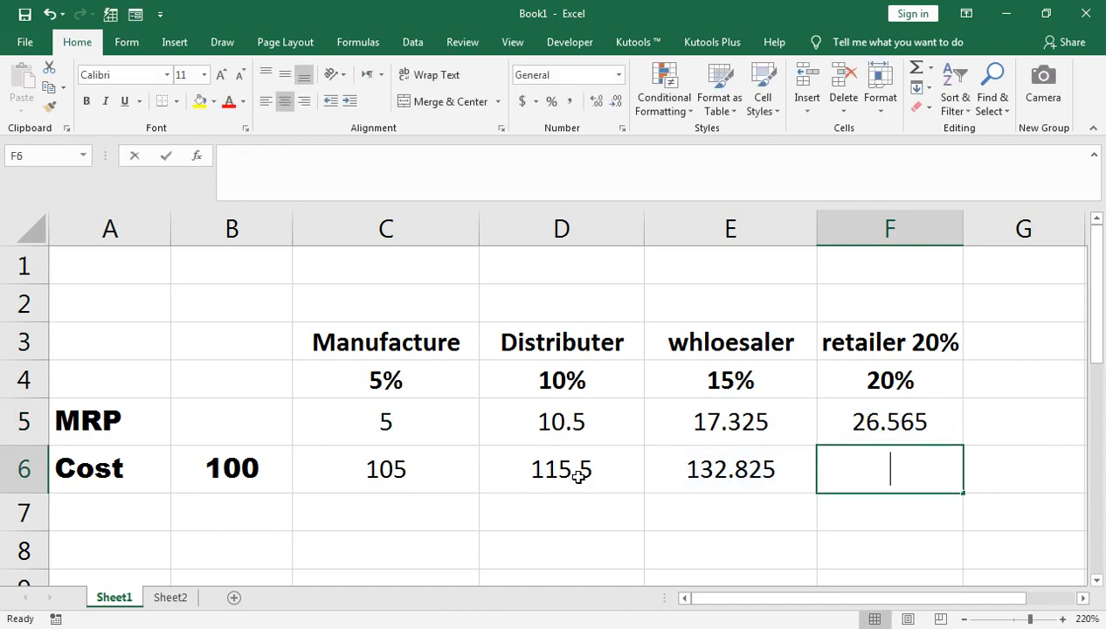
Calculate the retailer cost in F6 by adding its margin to the wholesaler cost with =E6+F5.
type("=")
key("Left")
type("+")
key("Up")
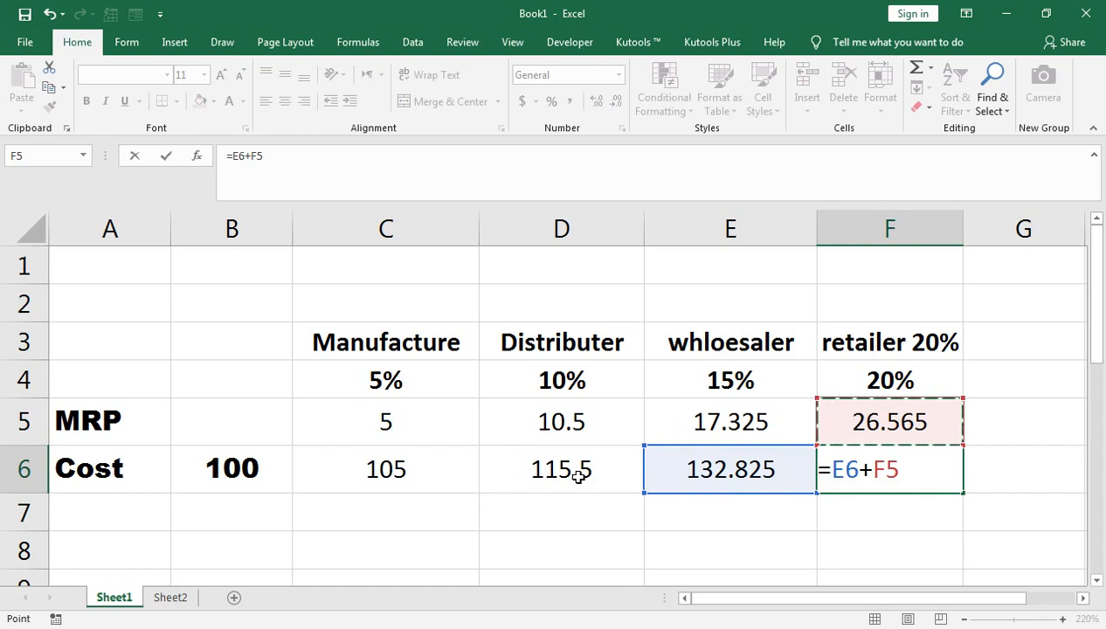
key("Return")
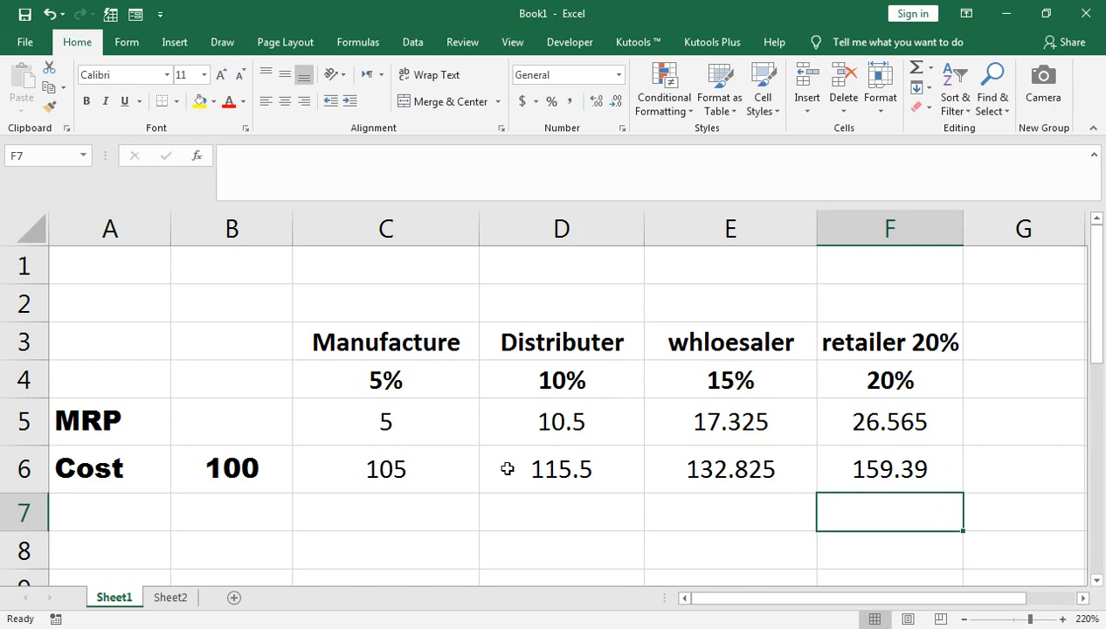
Inspect the margin and cost formulas in C5 and C6 of the Manufacture column.
left_click(372, 416)
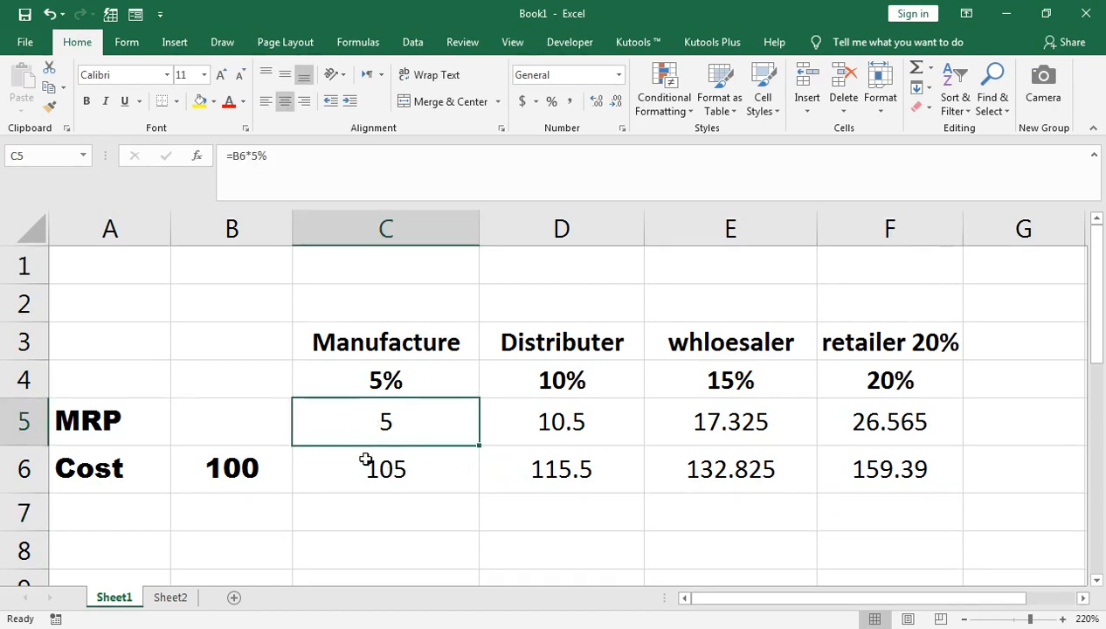
double_click(365, 459)
key("Return")
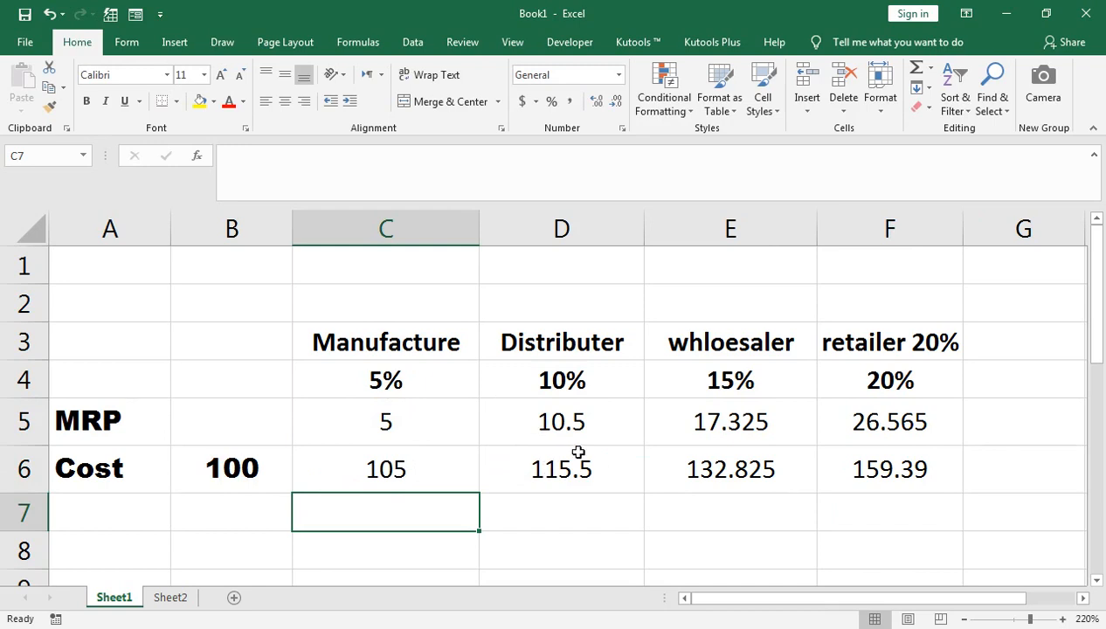
left_click(470, 463)
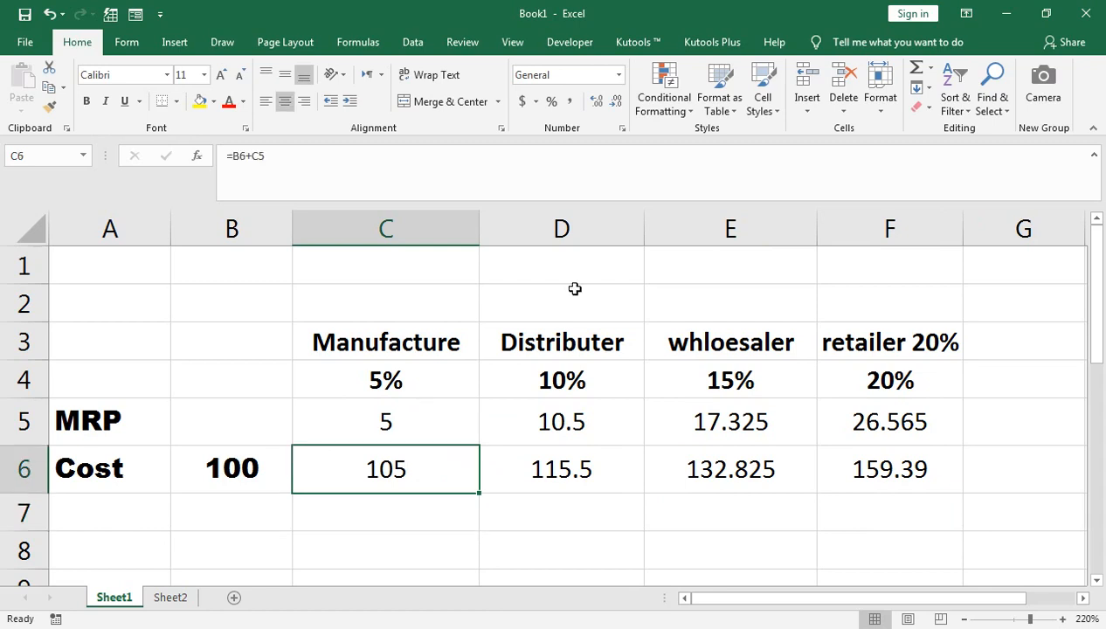
Copy the expression B6*5% from the formula in C5, leaving the cell's formula intact.
double_click(352, 429)
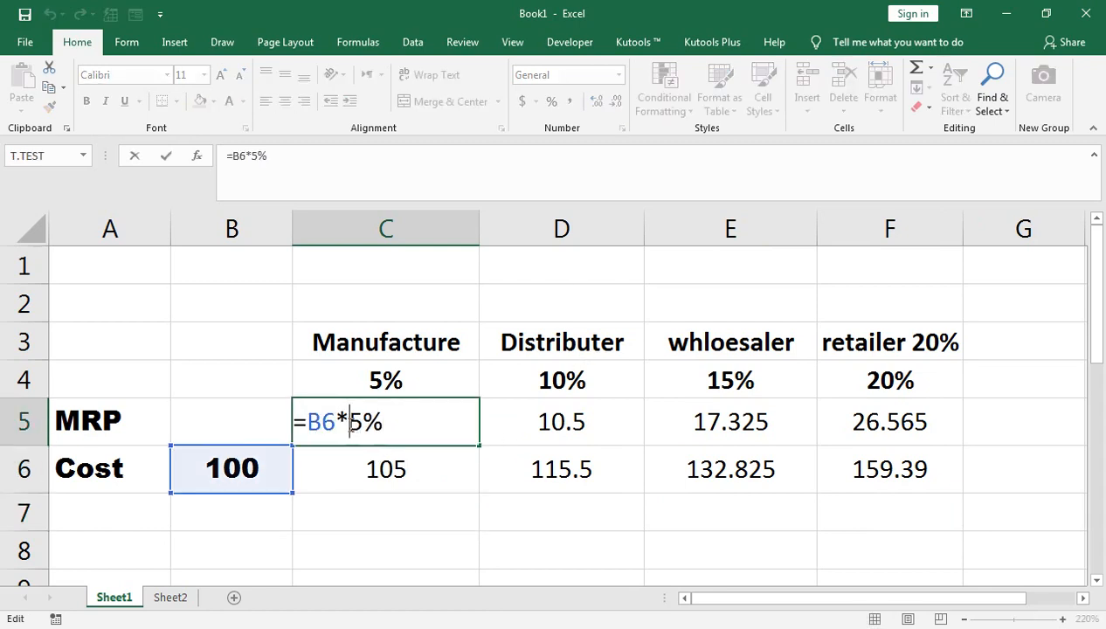
left_click(401, 420)
key("shift+Left")
key("shift+Left")
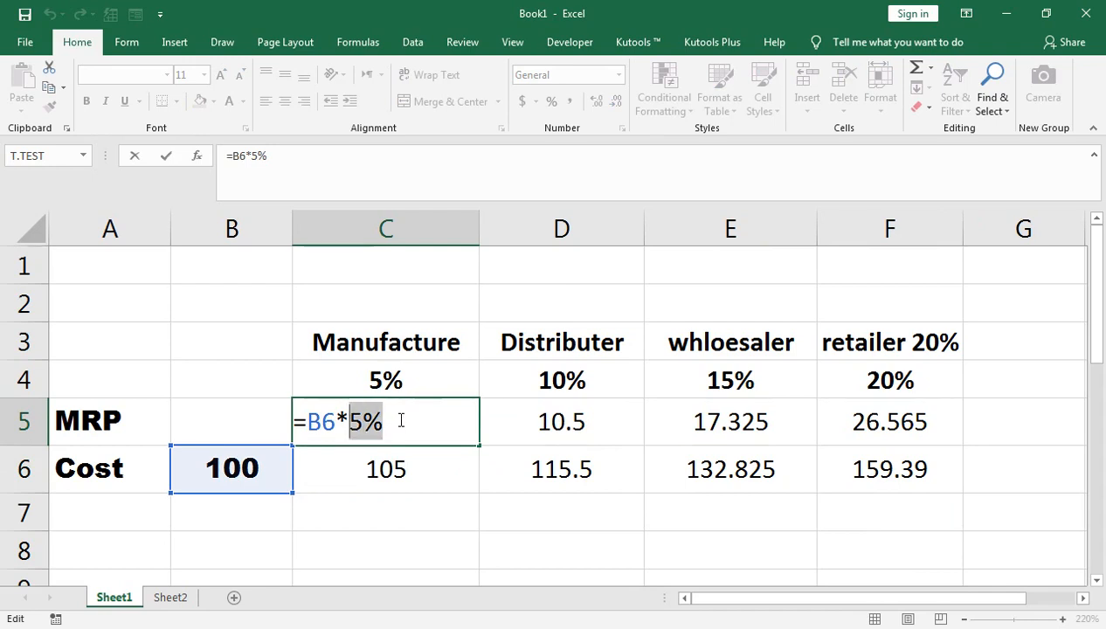
key("shift+Left")
key("shift+Left")
key("shift+Left")
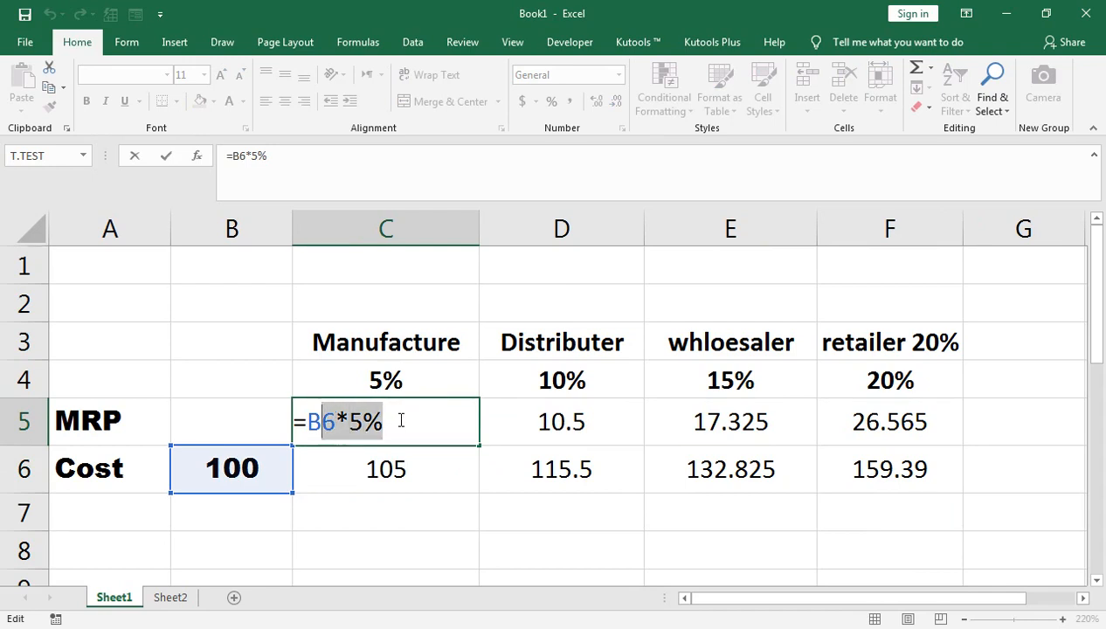
key("ctrl+c")
key("Return")
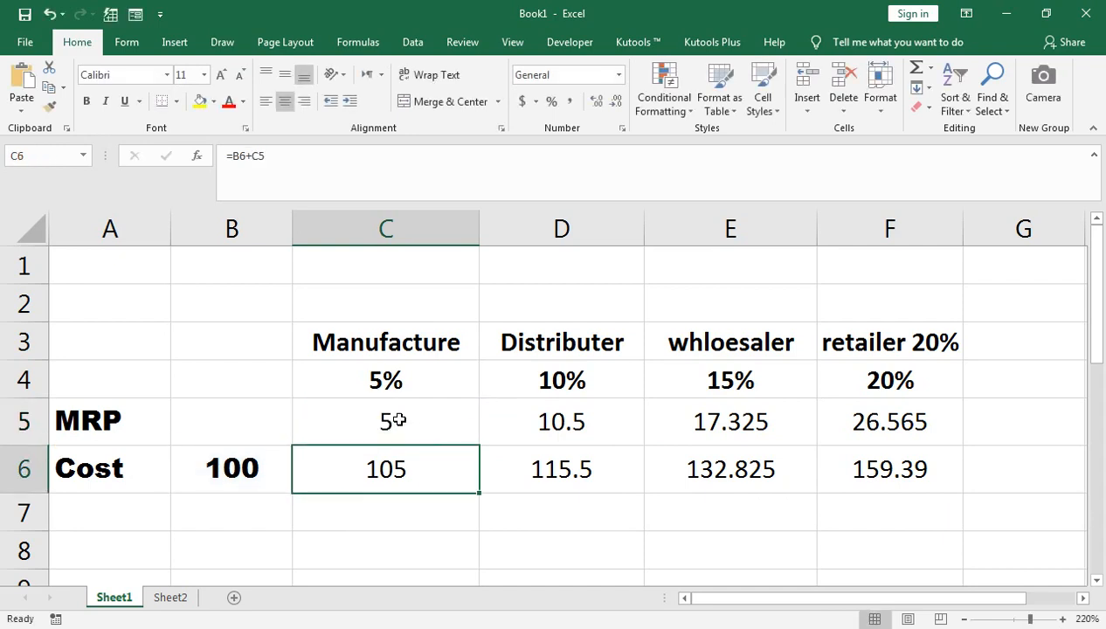
Replace the C5 reference in the manufacturer cost formula in C6 with (B6*5%), giving =B6+(B6*5%).
key("F2")
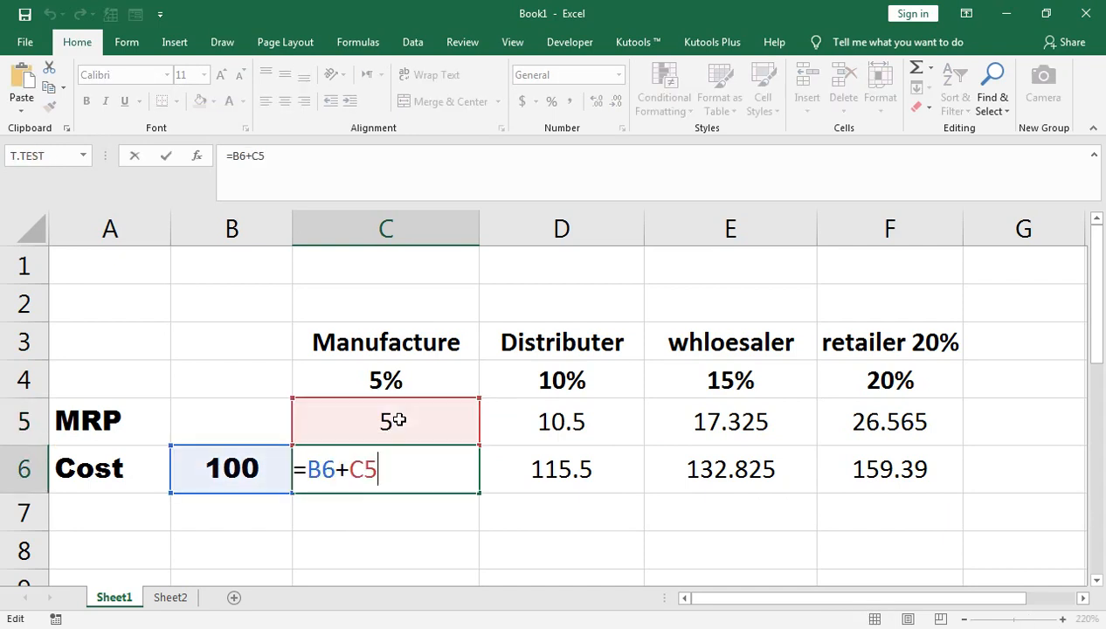
key("shift+Left")
key("shift+Left")
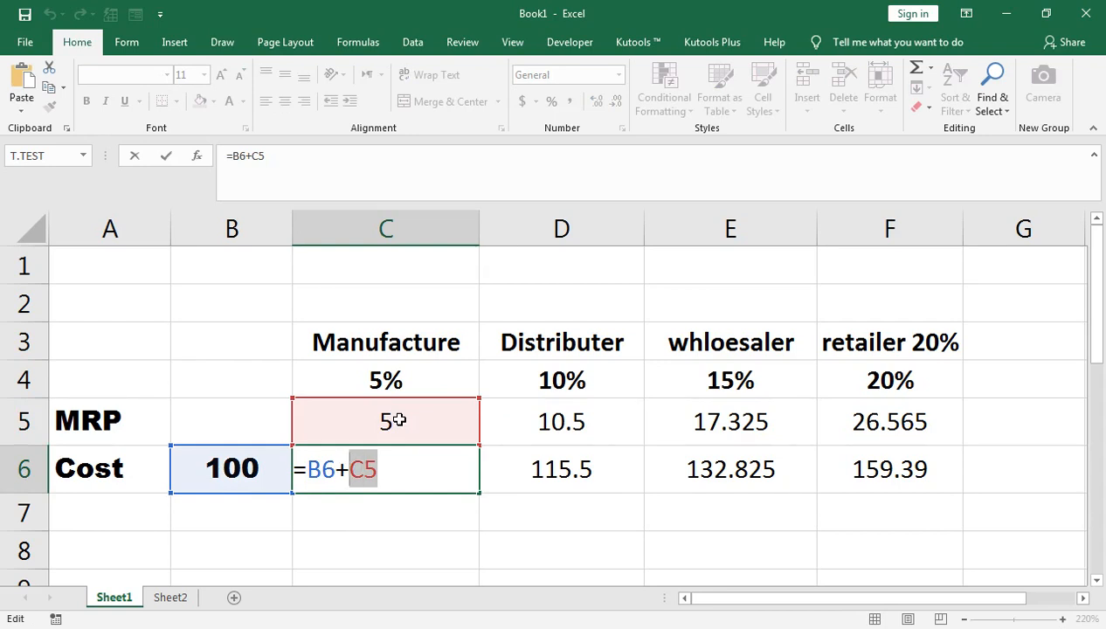
type("(B6*5%")
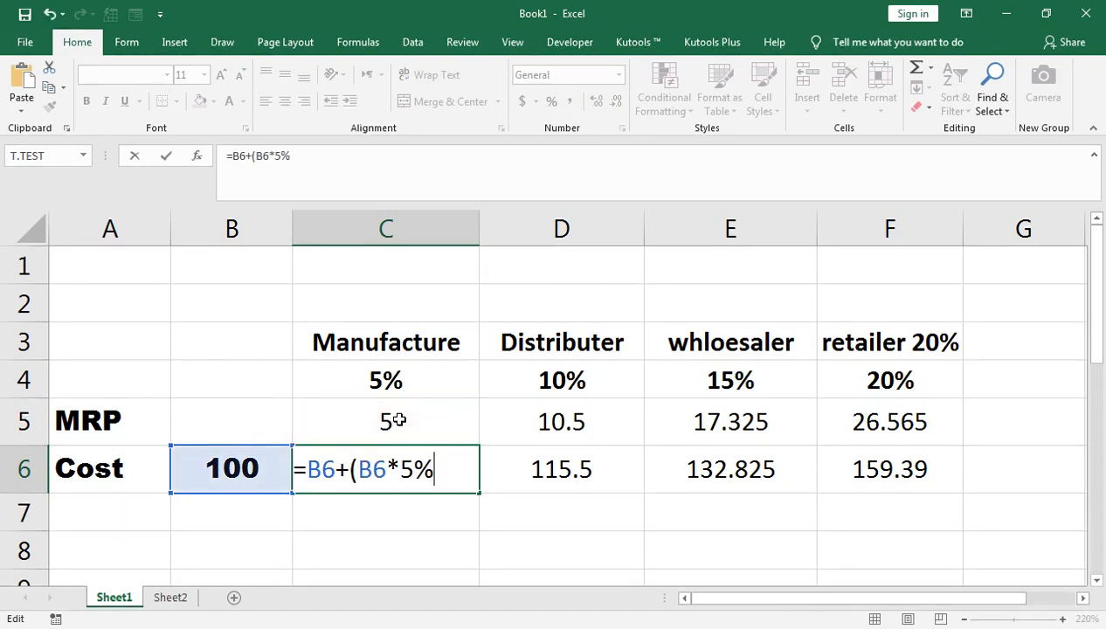
type(")")
key("Return")
key("Up")
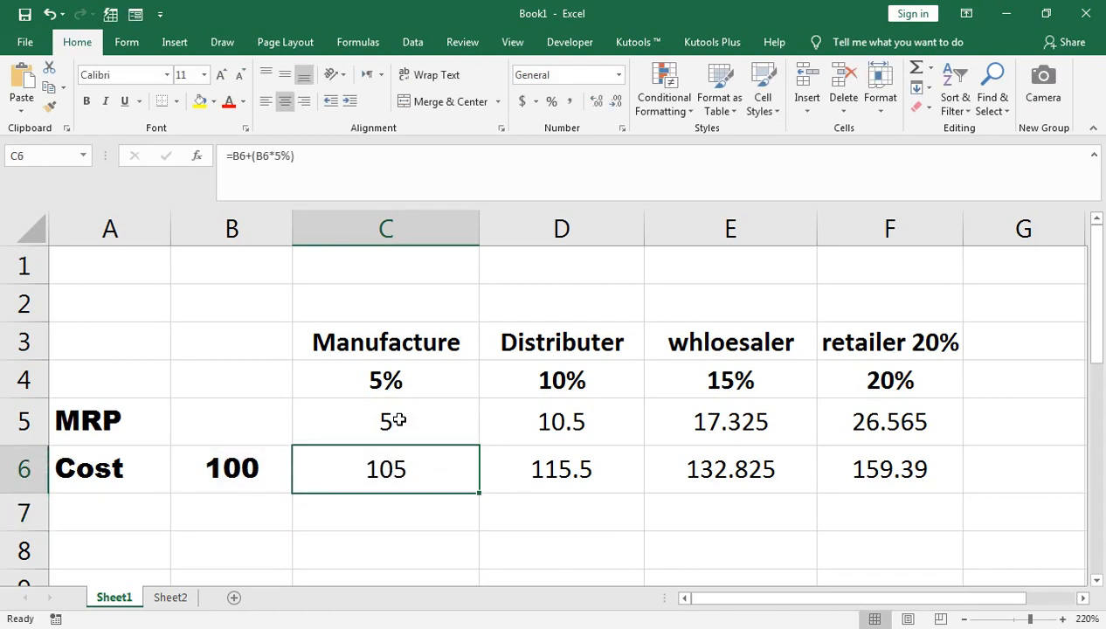
Copy the expression B6+(B6*5%) from the formula in C6, leaving the cell's formula intact.
key("F2")
key("shift+Left")
key("shift+Left")
key("shift+Left")
key("shift+Left")
key("shift+Left")
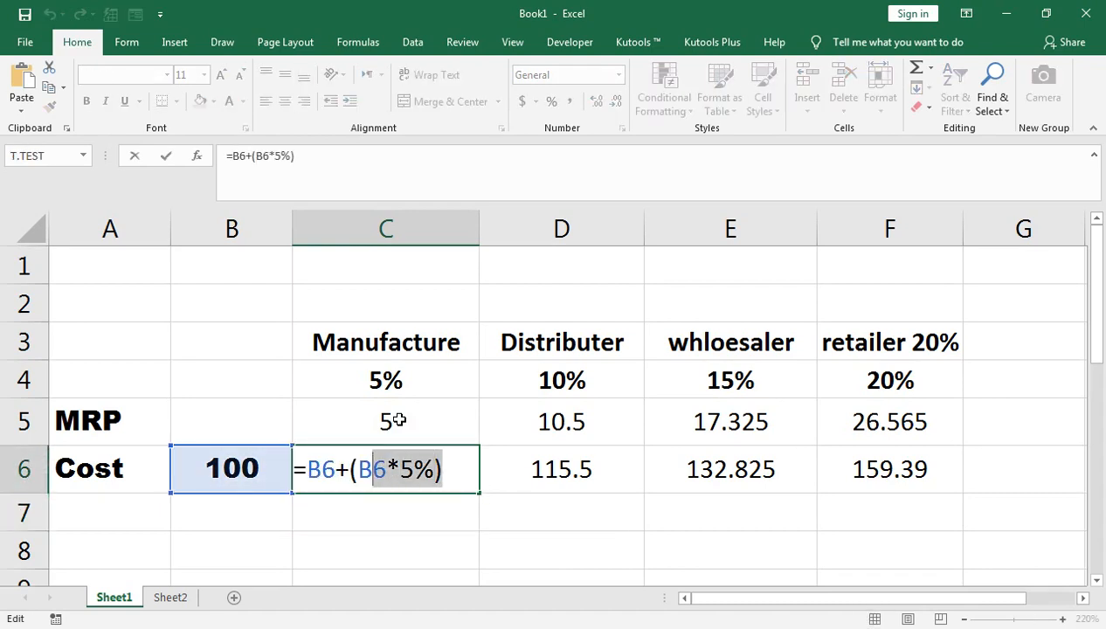
key("shift+Left")
key("shift+Left")
key("shift+Left")
key("shift+Left")
key("shift+Left")
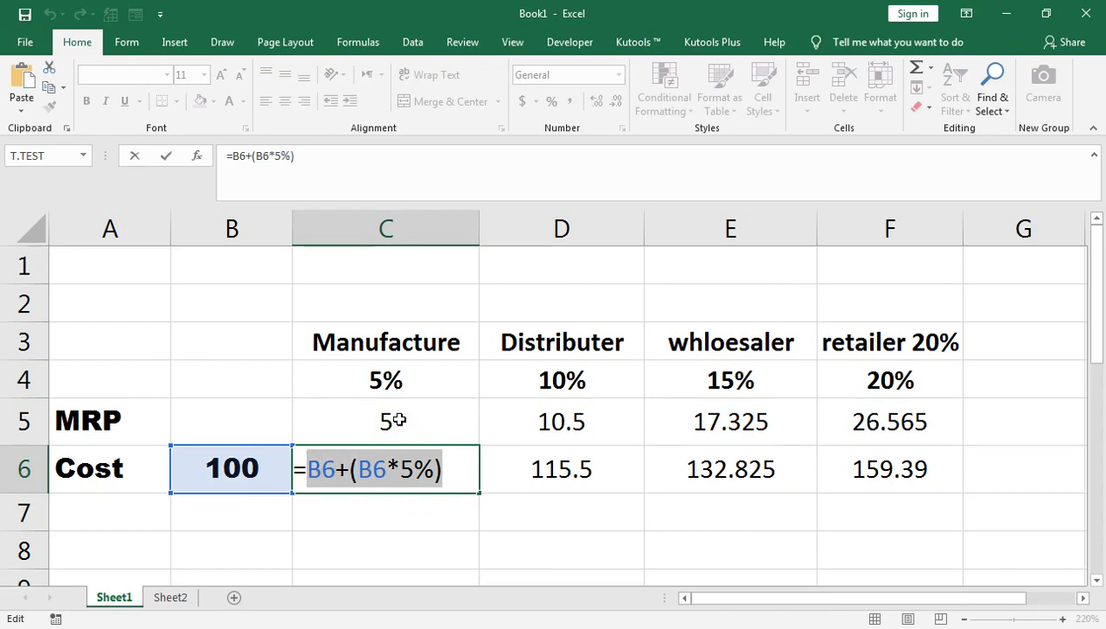
key("Return")
key("Up")
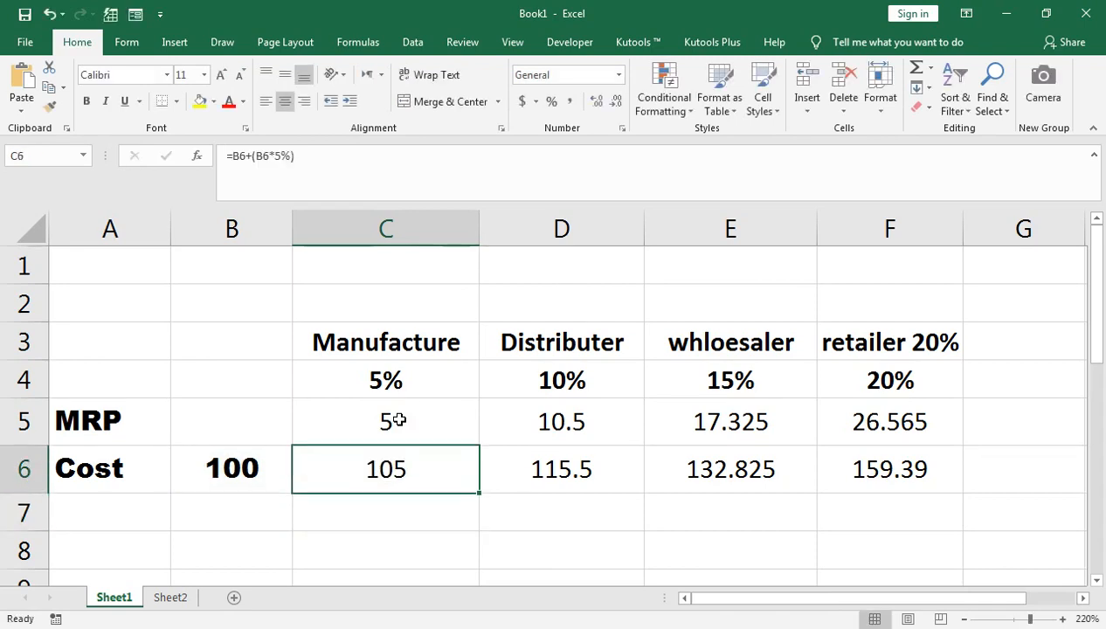
Replace the C6 reference in the distributor margin formula in D5 with the copied expression, giving =B6+(B6*5%)*10%.
key("Up")
key("Right")
key("F2")
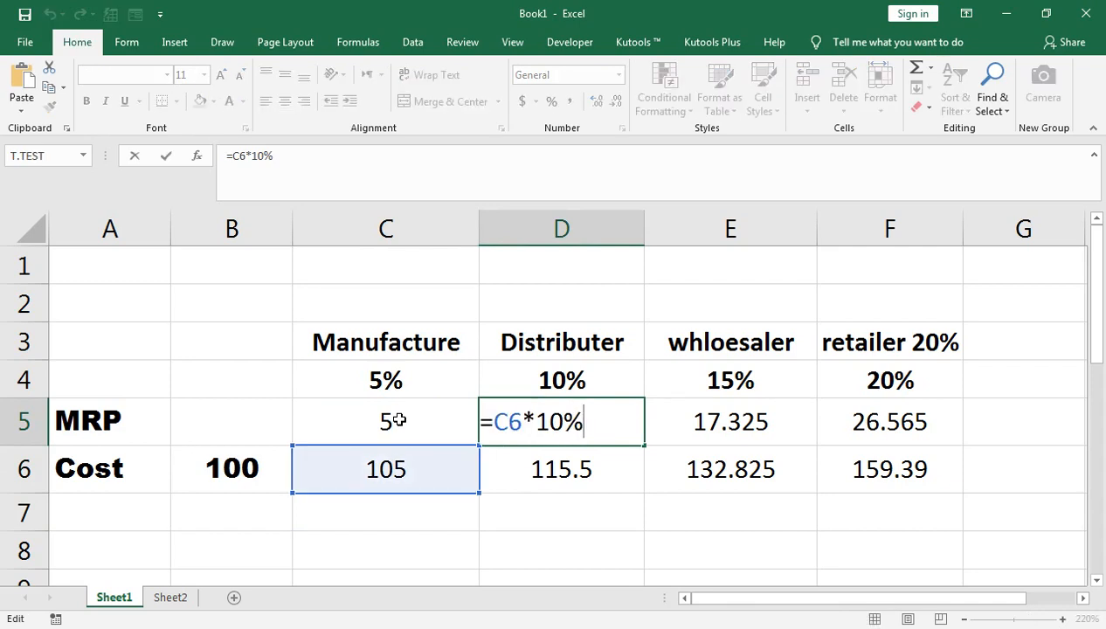
key("shift+Left")
key("shift+Left")
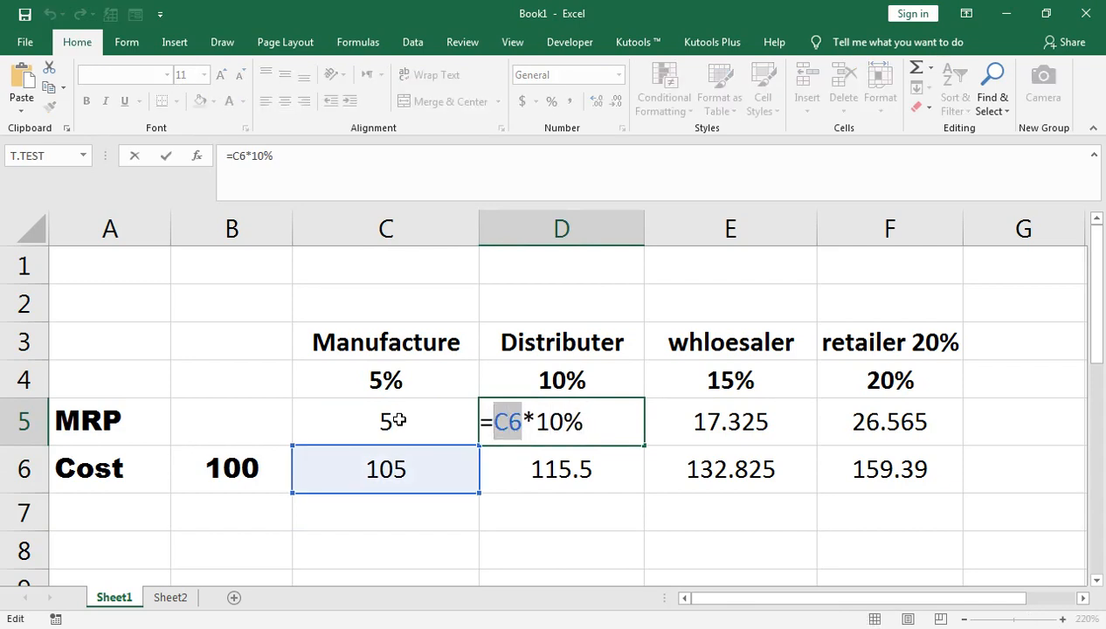
key("ctrl+v")
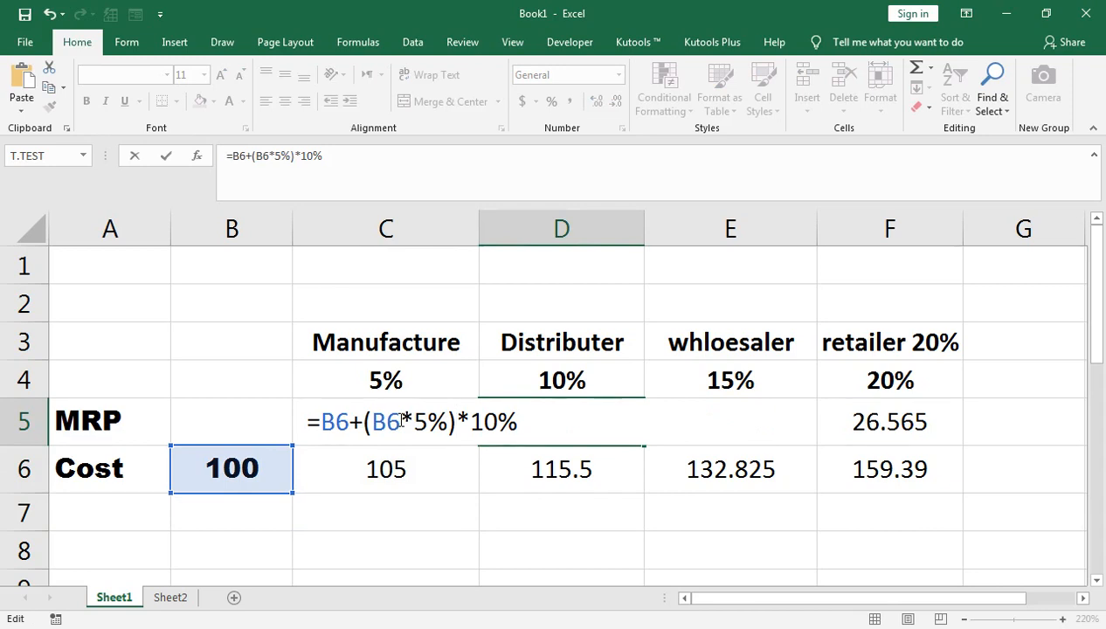
key("Return")
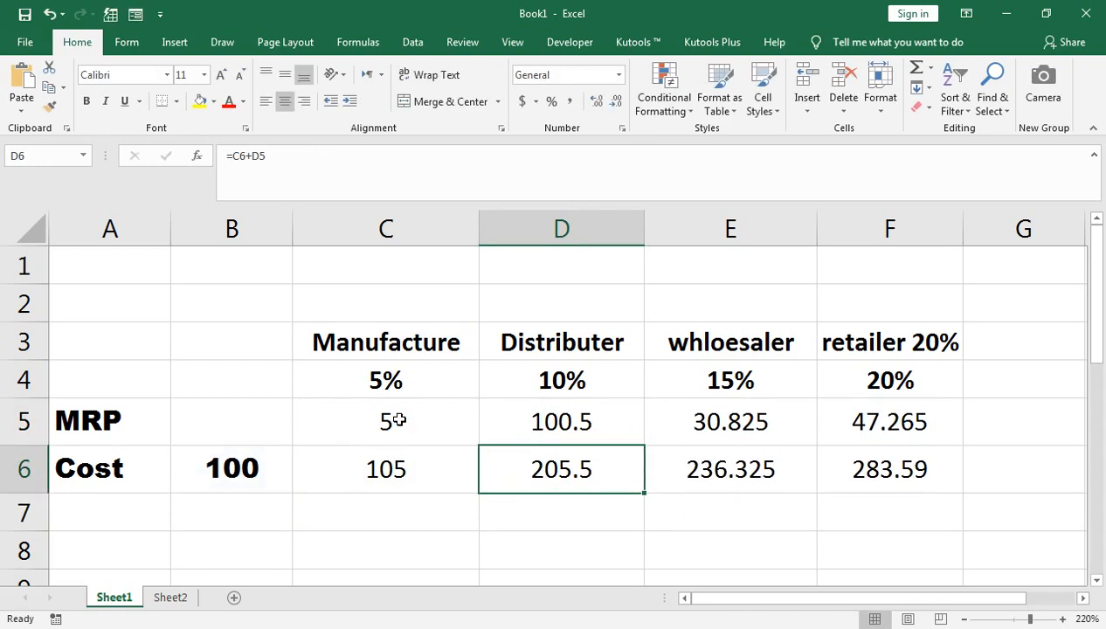
Enclose B6+(B6*5%) in parentheses in the D5 formula so it reads =(B6+(B6*5%))*10%.
left_click(483, 409)
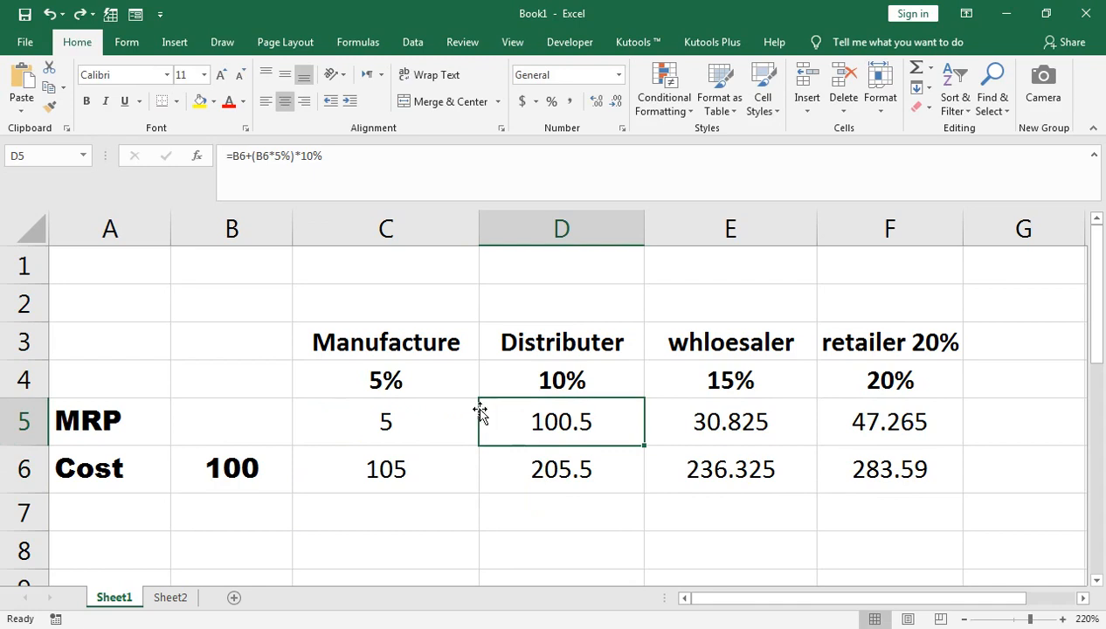
double_click(527, 424)
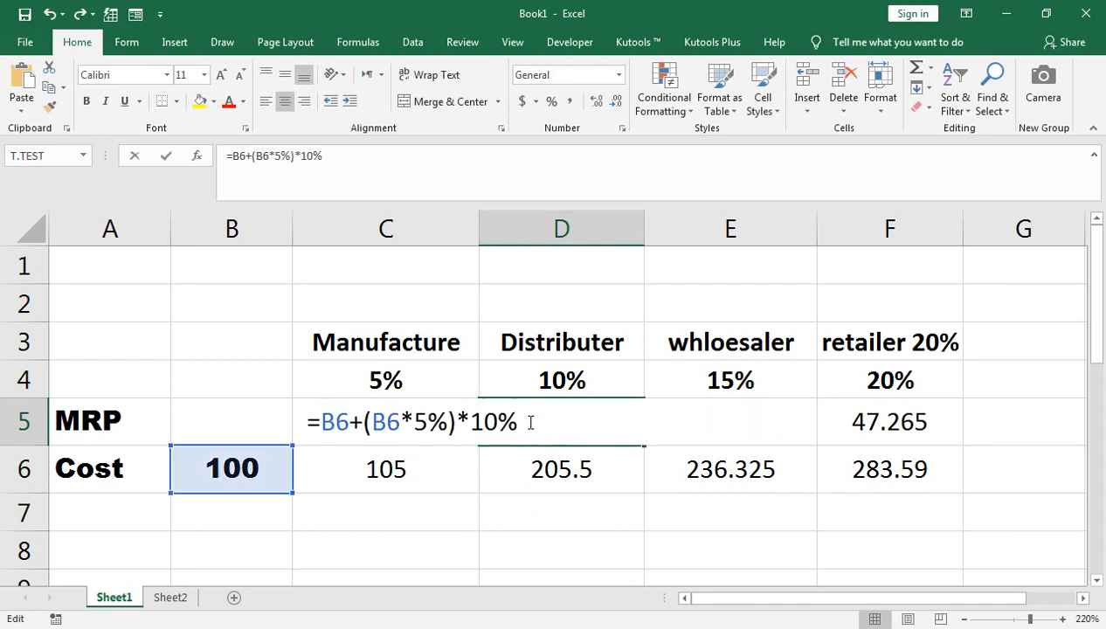
left_click(321, 424)
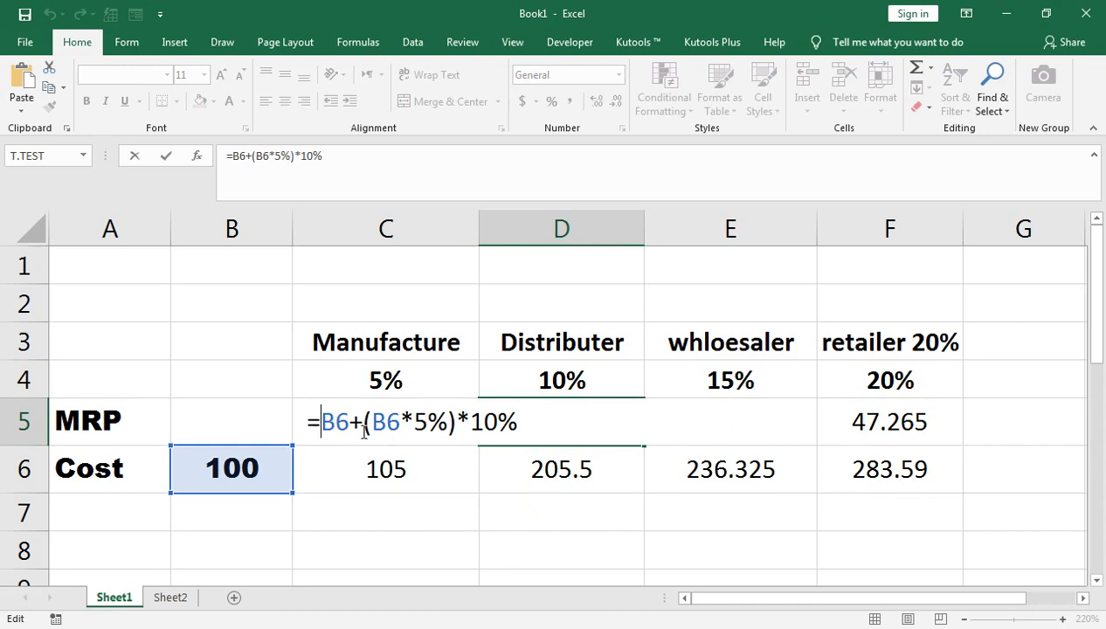
type("(")
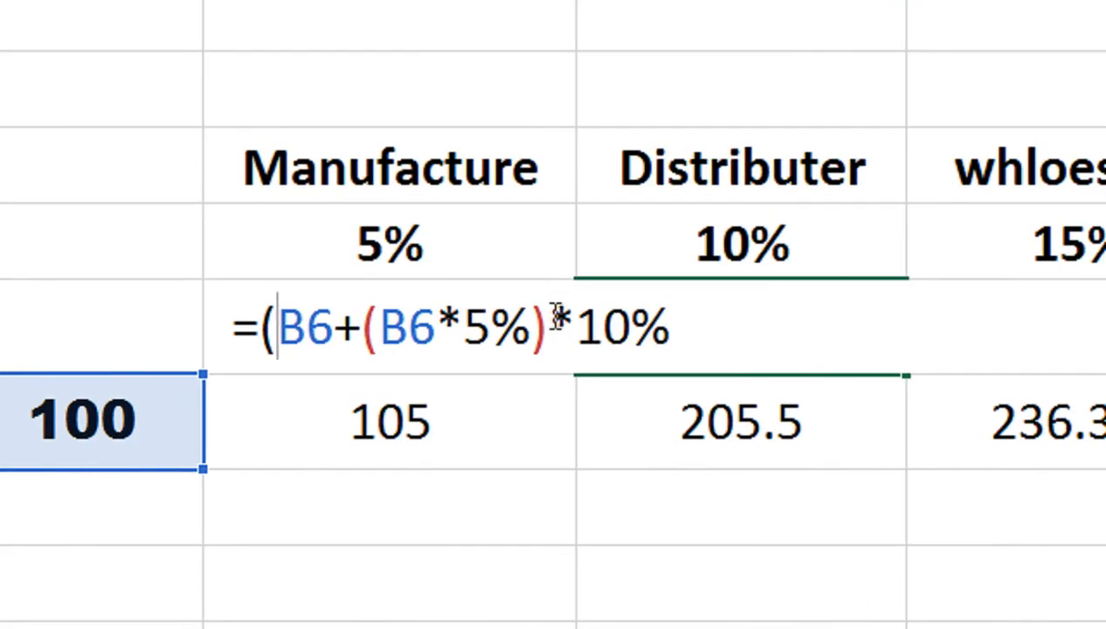
left_click(552, 316)
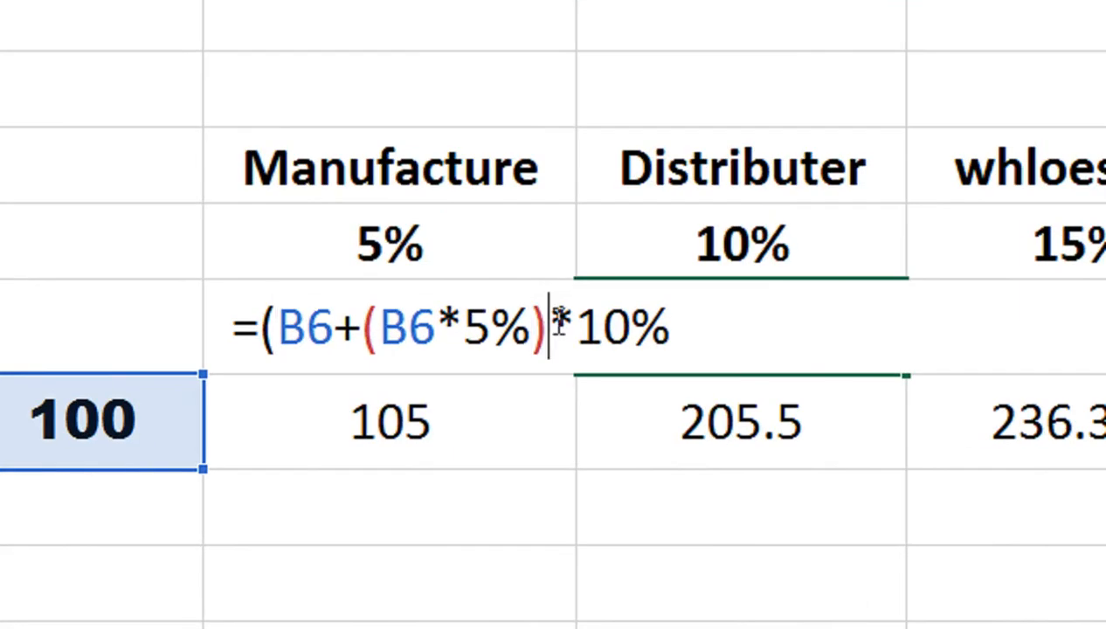
type(")")
key("Return")
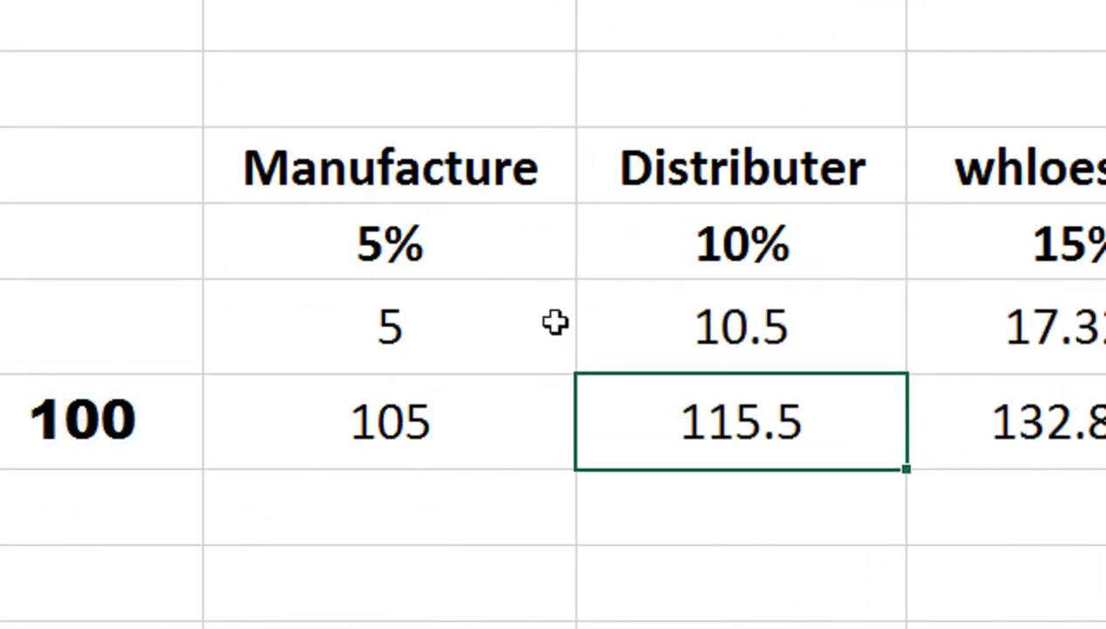
double_click(753, 333)
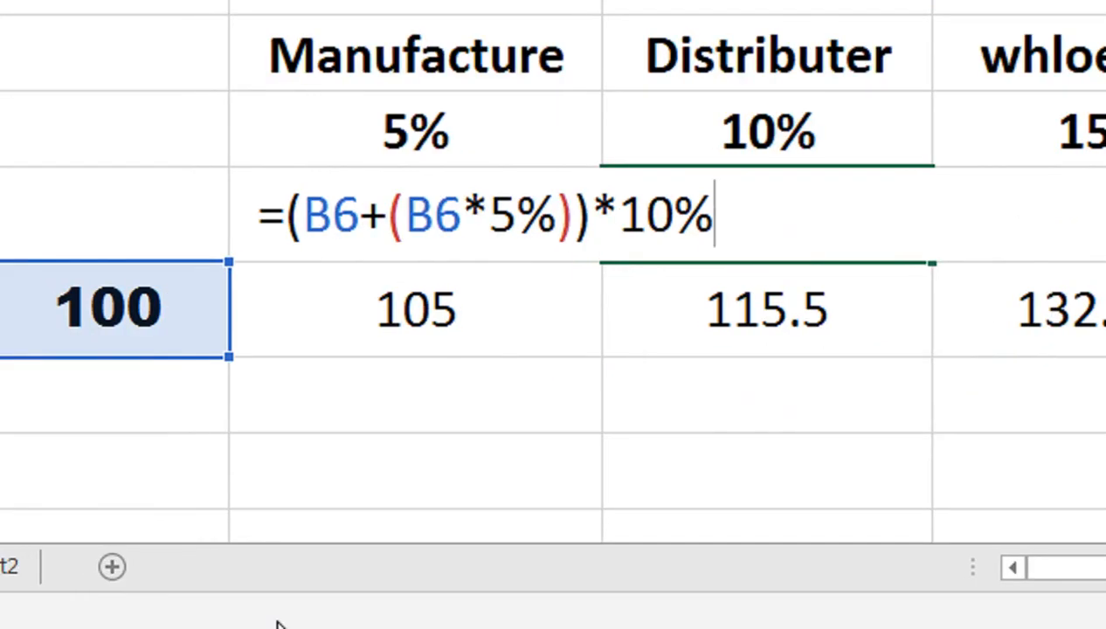
key("Return")
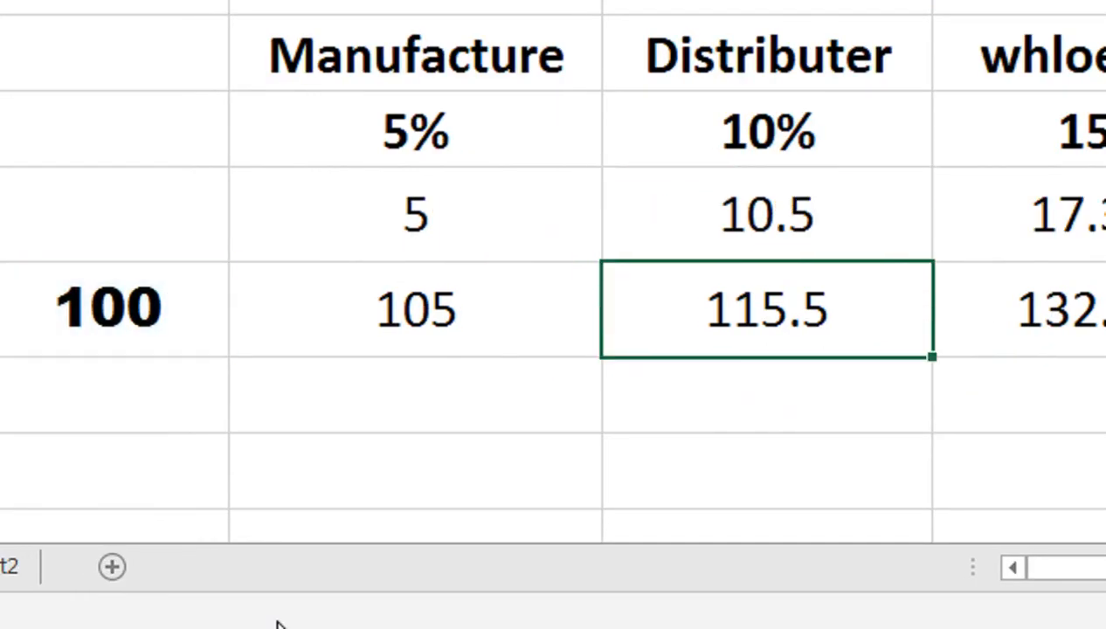
Replace the C6 reference in the distributor cost formula in D6 with the copied expression in parentheses, giving =(B6+(B6*5%))+D5.
double_click(750, 323)
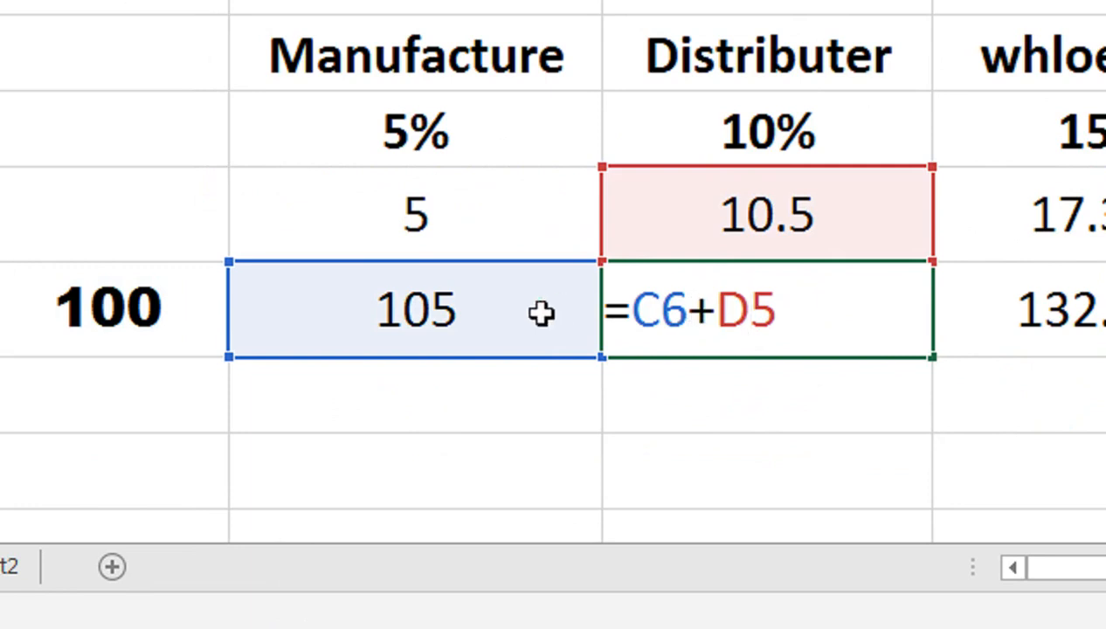
left_click(686, 310)
key("shift+Left")
key("shift+Left")
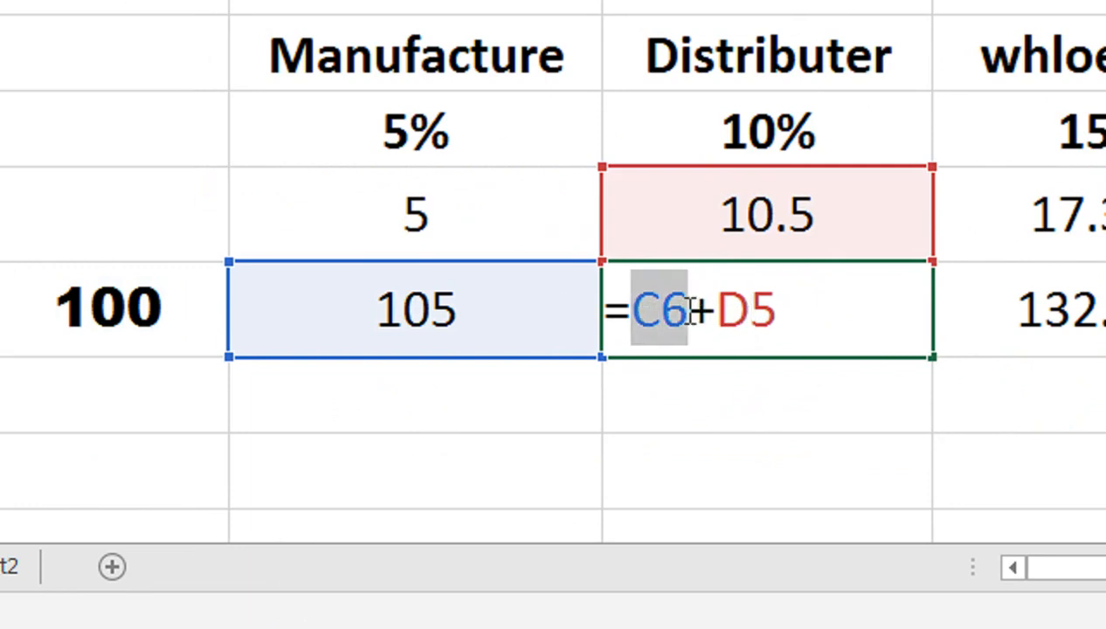
type("(")
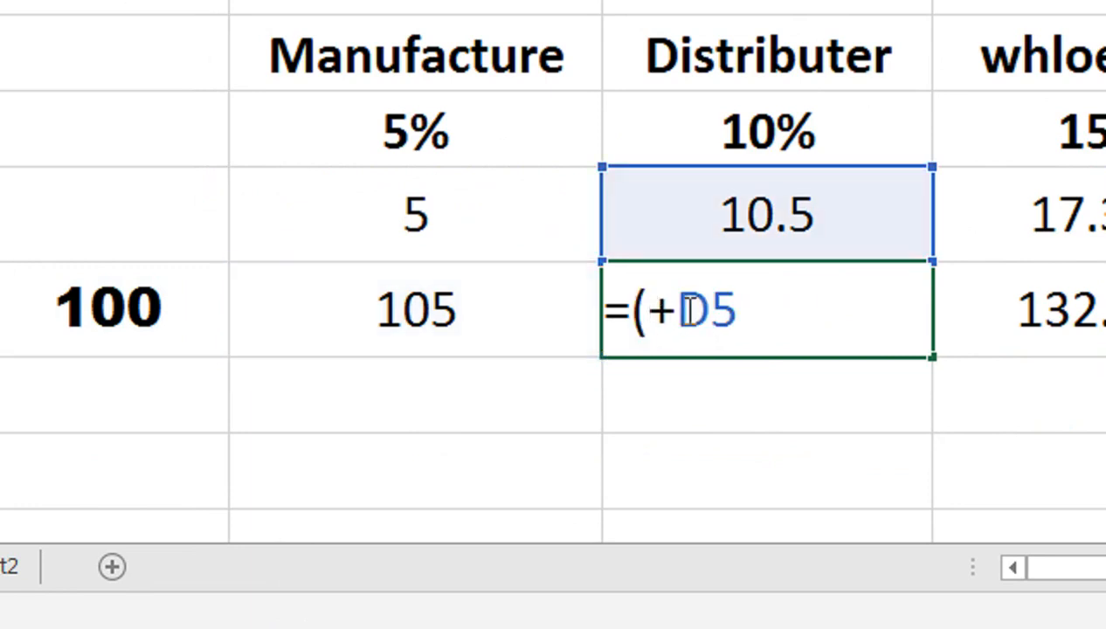
type("B6+(B6*5%)")
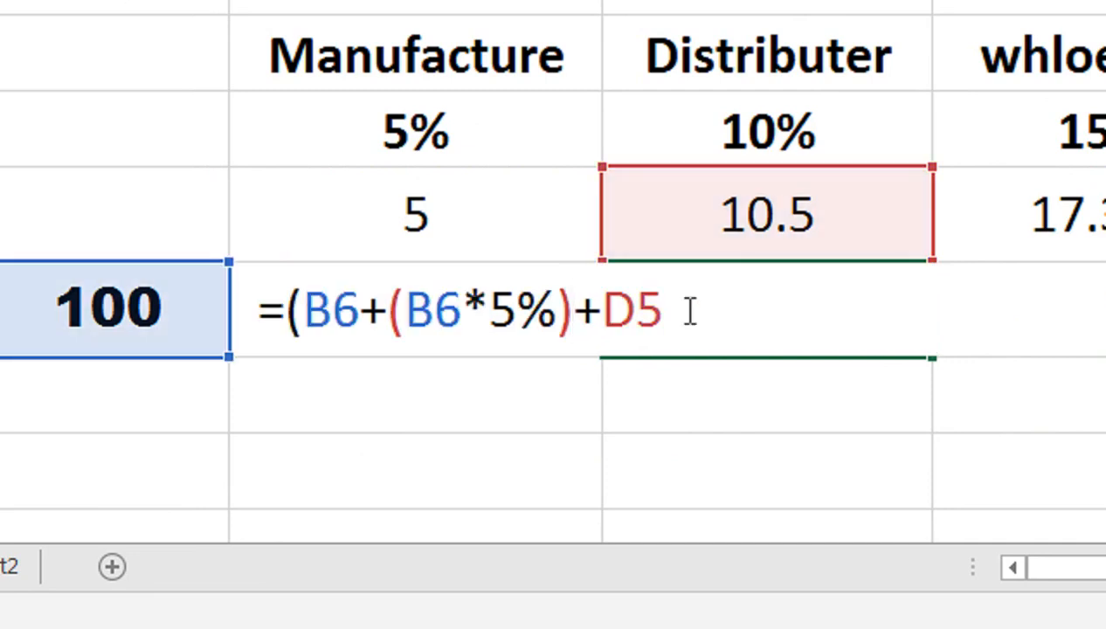
type(")")
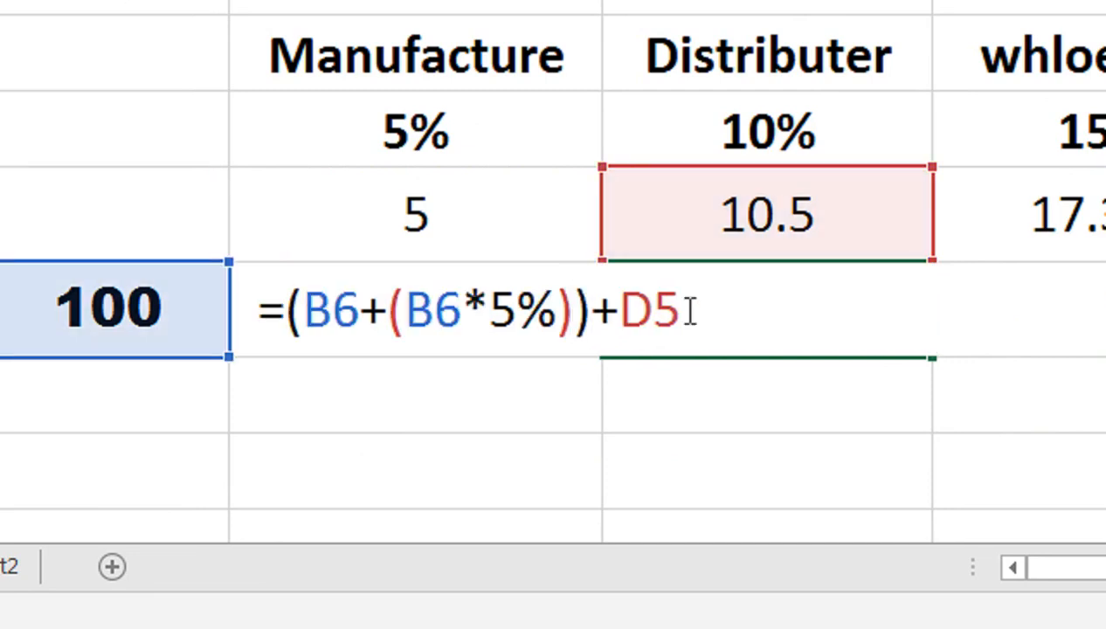
key("Return")
left_click(687, 310)
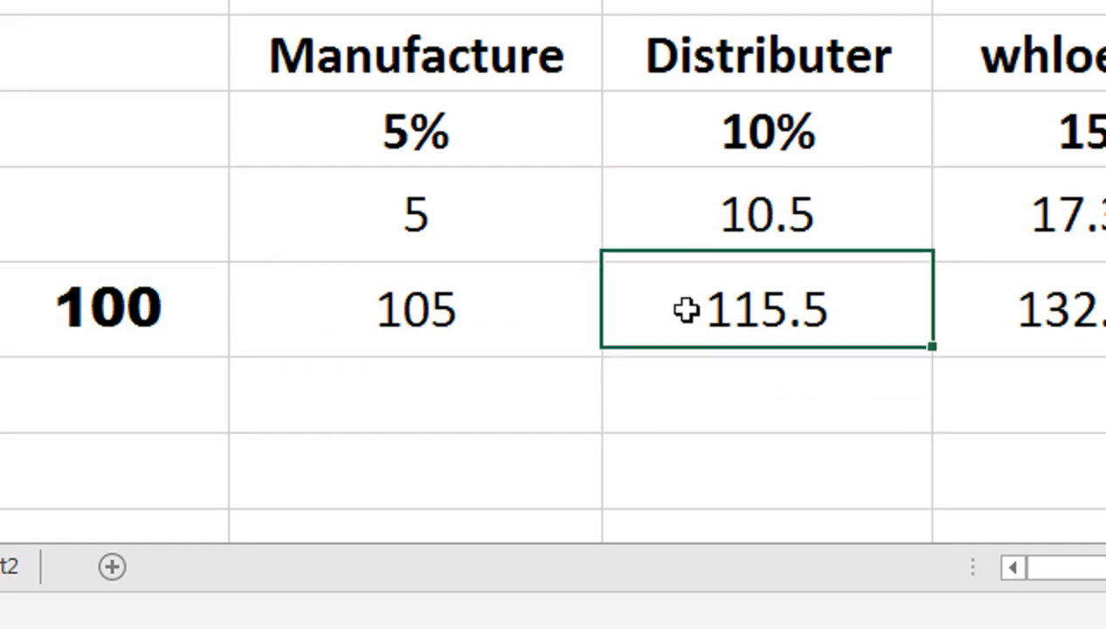
double_click(687, 309)
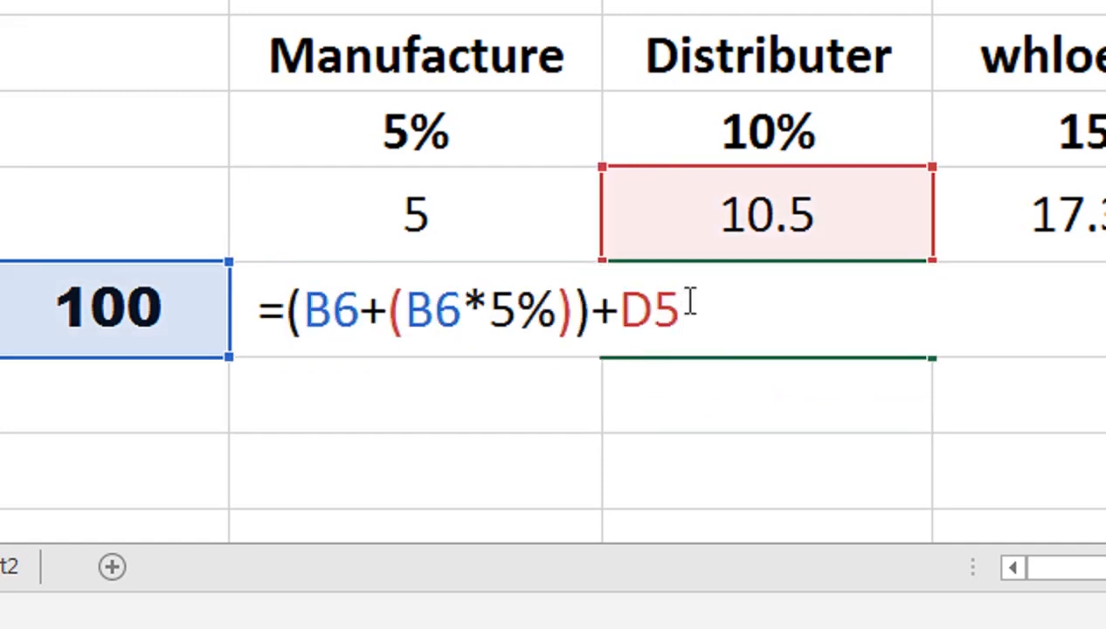
key("Return")
Copy the expression (B6+(B6*5%))*10% from the formula in D5, leaving the cell's formula intact.
left_click(727, 229)
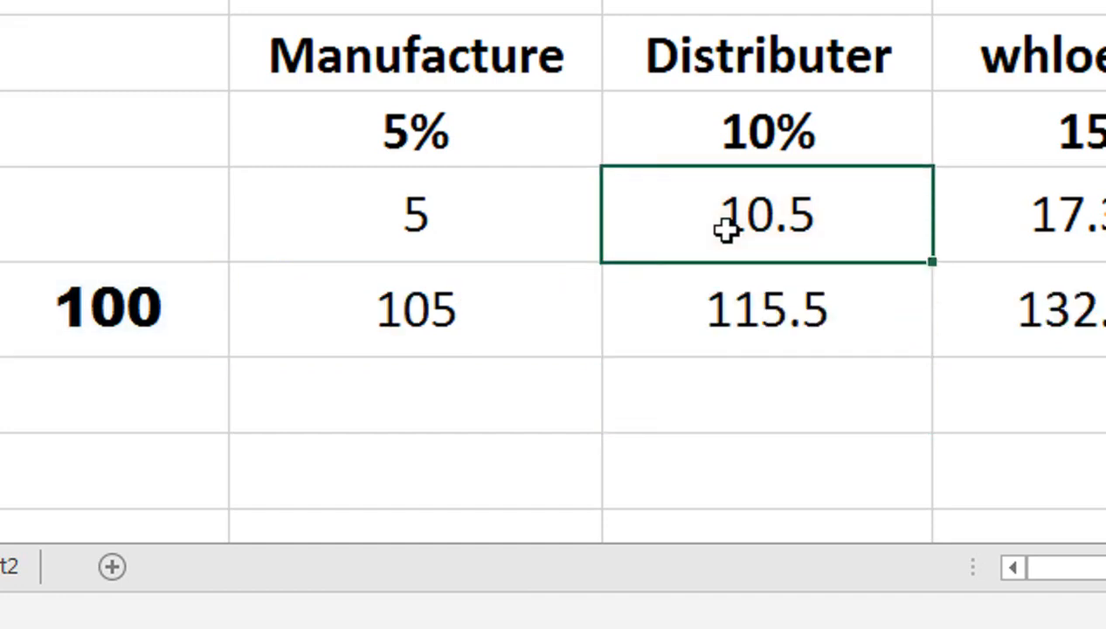
double_click(727, 229)
key("shift+Left")
key("shift+Left")
key("shift+Left")
key("shift+Left")
key("shift+Left")
key("shift+Left")
key("shift+Left")
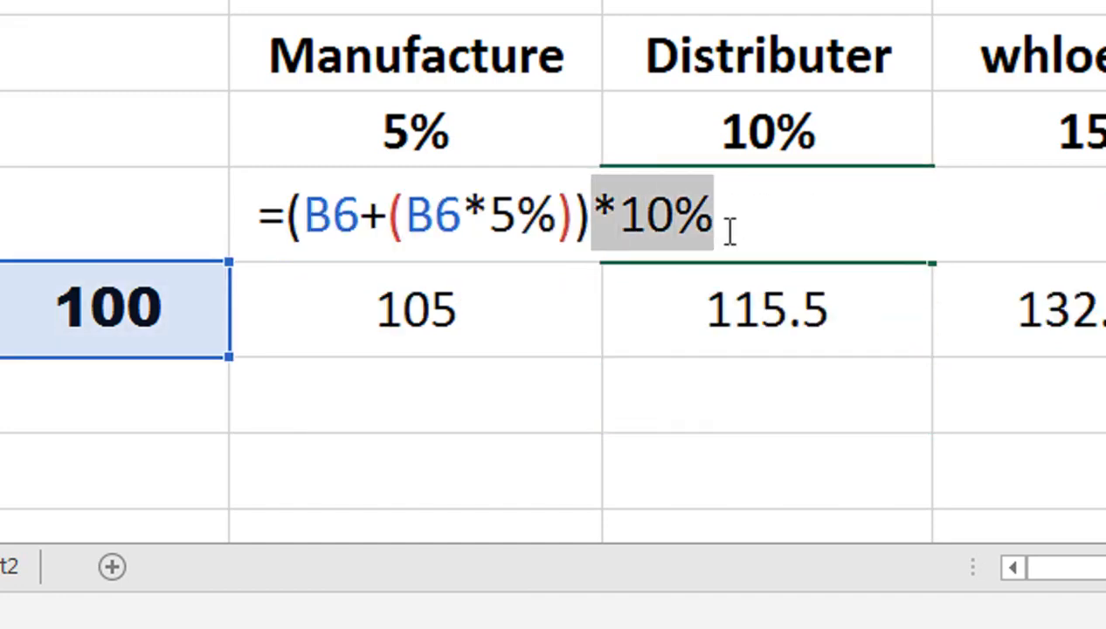
key("shift+Left")
key("shift+Left")
key("shift+Left")
key("shift+Left")
key("shift+Left")
key("shift+Left")
key("shift+Left")
key("shift+Left")
key("shift+Left")
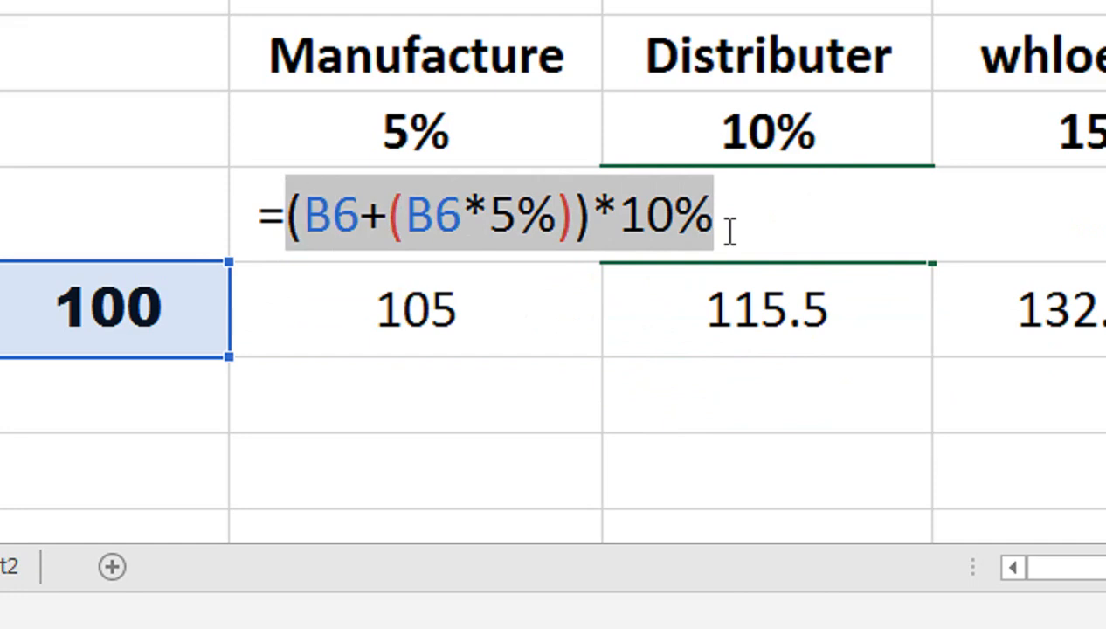
key("Return")
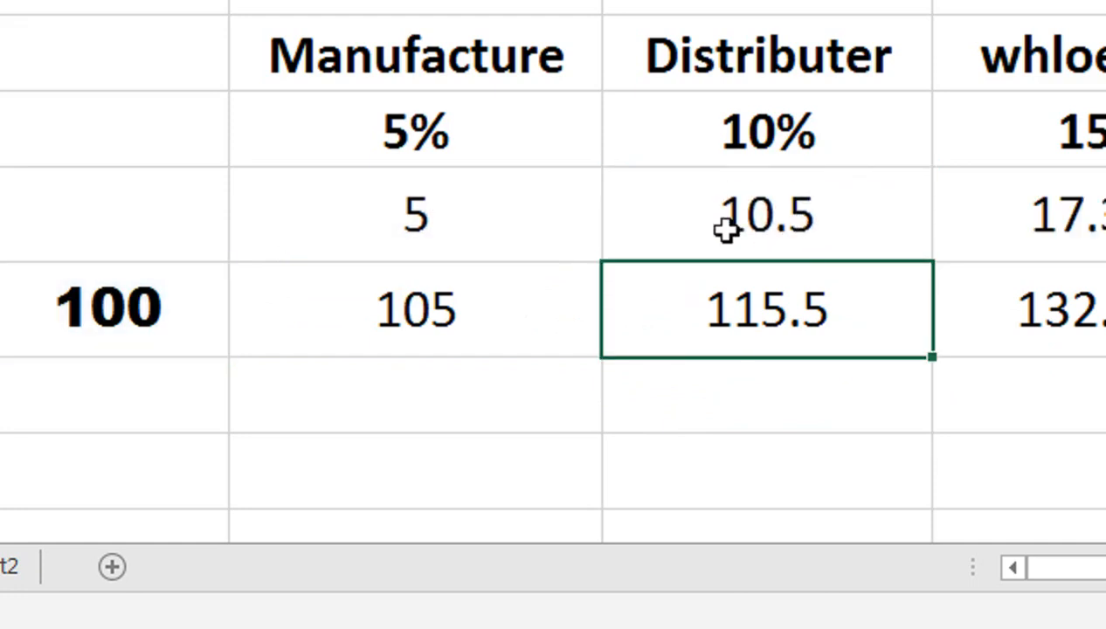
Replace the D5 reference in D6 with the copied margin expression in parentheses, giving =(B6+(B6*5%))+((B6+(B6*5%))*10%).
type("=(B6+(B6*5%))+D5")
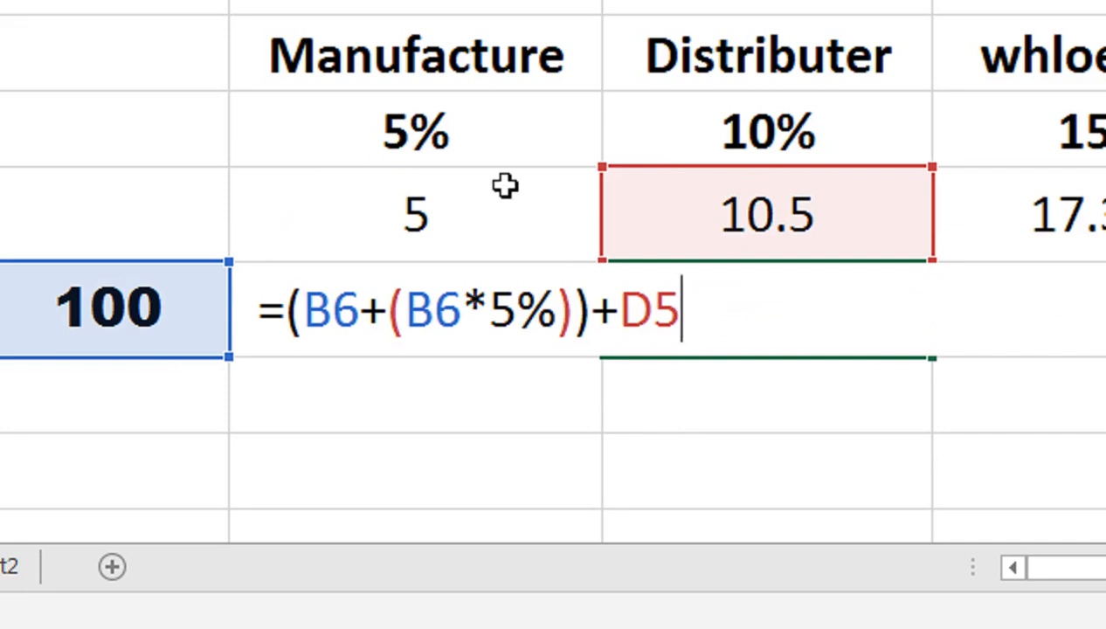
key("BackSpace")
key("BackSpace")
type("()")
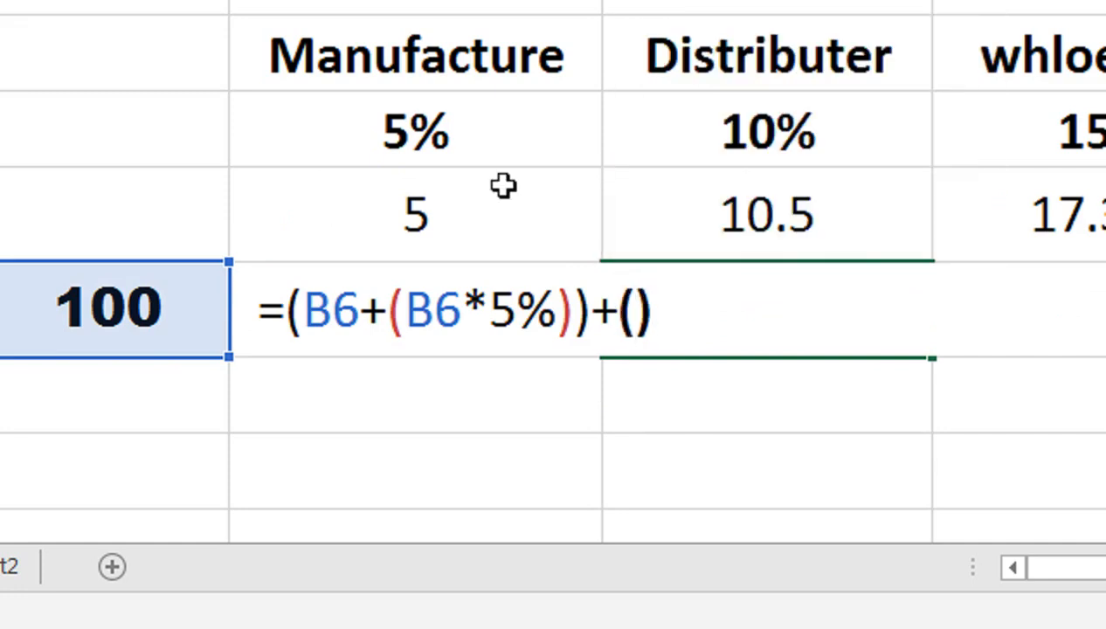
key("Left")
type("(B6+(B6*5%))*10%")
key("Return")
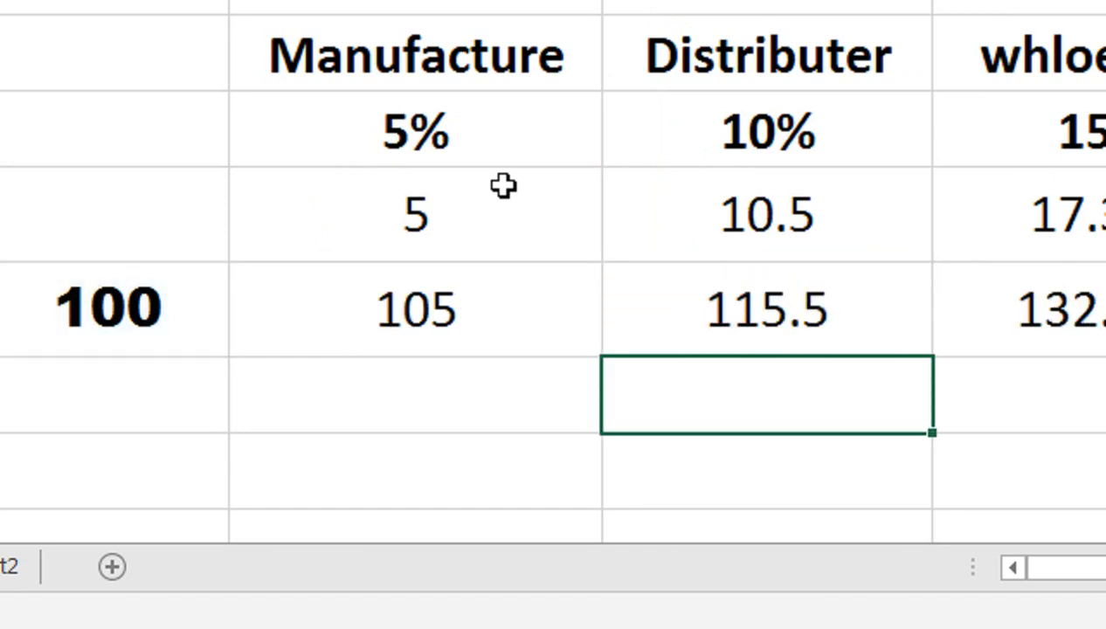
key("Up")
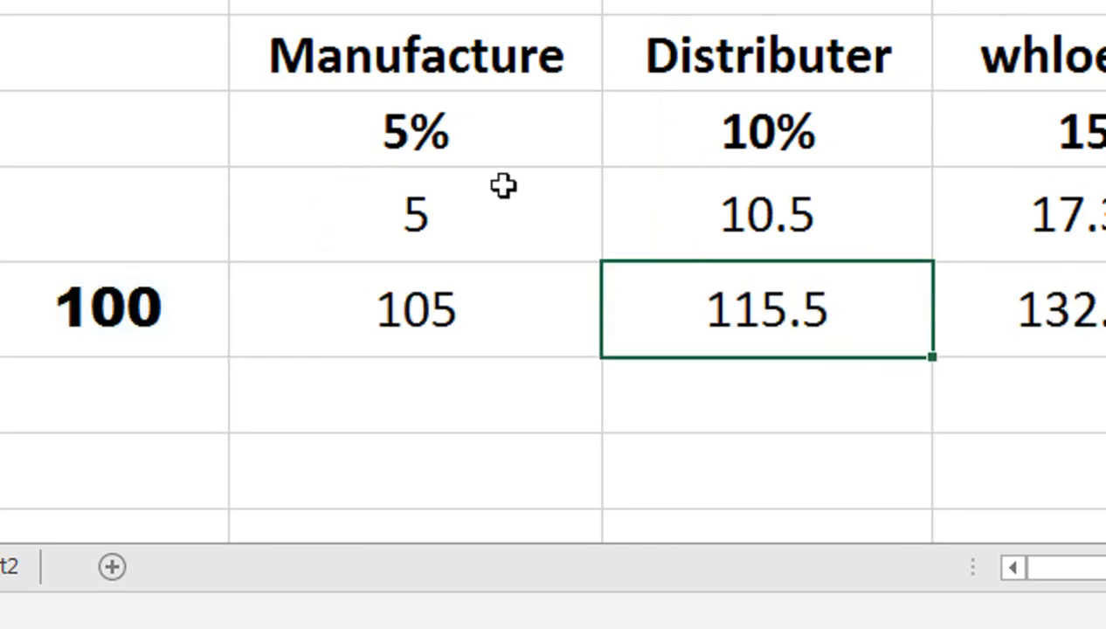
key("F2")
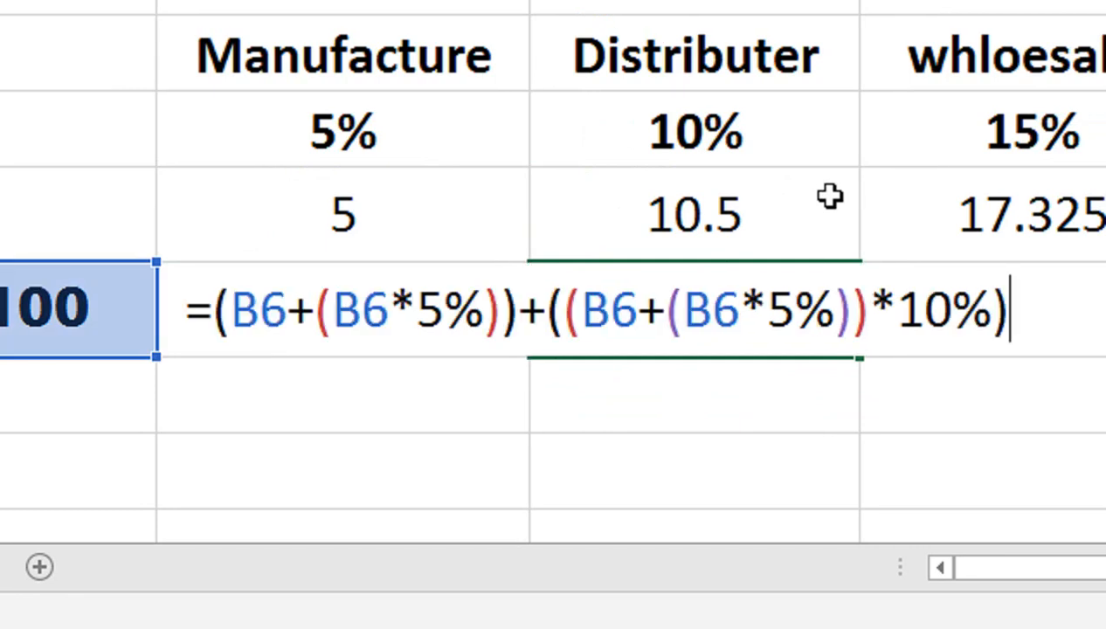
Copy the expression (B6+(B6*5%))+((B6+(B6*5%))*10%) from the distributor cost formula in D6, leaving the cell's formula intact.
key("shift+Left")
key("shift+Left")
key("shift+Left")
key("shift+Left")
key("shift+Left")
key("shift+Left")
key("shift+Left")
key("shift+Left")
key("shift+Left")
key("shift+Left")
key("shift+Left")
key("shift+Left")
key("shift+Left")
key("shift+Left")
key("shift+Left")
key("shift+Left")
key("shift+Left")
key("shift+Left")
key("shift+Left")
key("shift+Left")
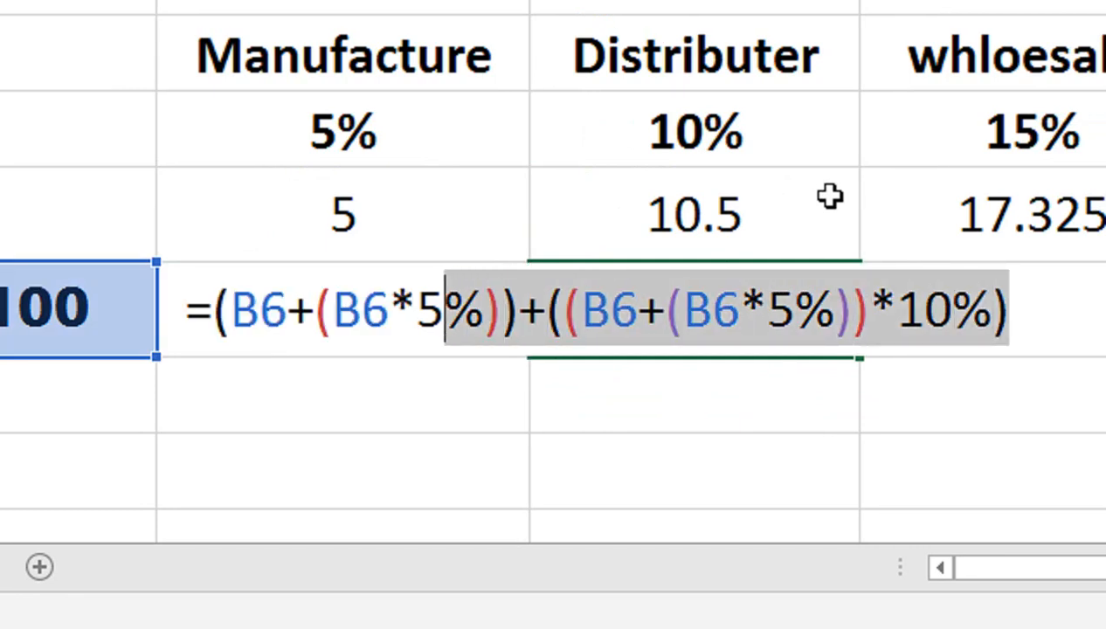
key("shift+Left")
key("shift+Left")
key("shift+Left")
key("shift+Left")
key("shift+Left")
key("shift+Left")
key("shift+Left")
key("shift+Left")
key("shift+Left")
key("ctrl+c")
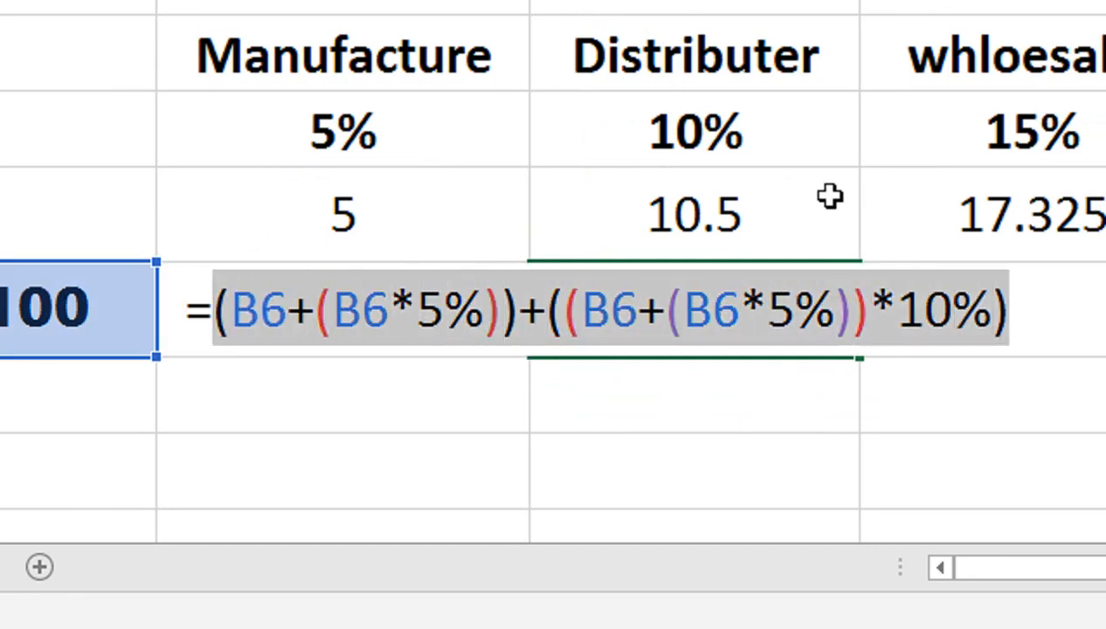
key("Return")
Replace the D6 reference in the wholesaler margin formula in E5 with the copied expression in parentheses, giving =((B6+(B6*5%))+((B6+(B6*5%))*10%))*15%.
key("Up")
key("Up")
key("Up")
key("Up")
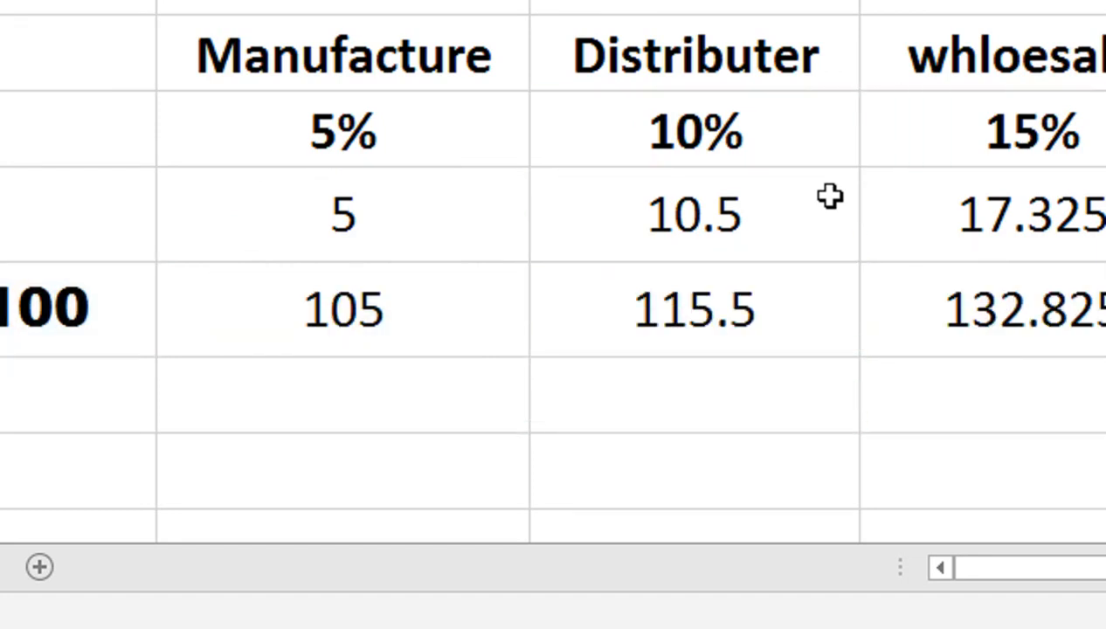
double_click(949, 229)
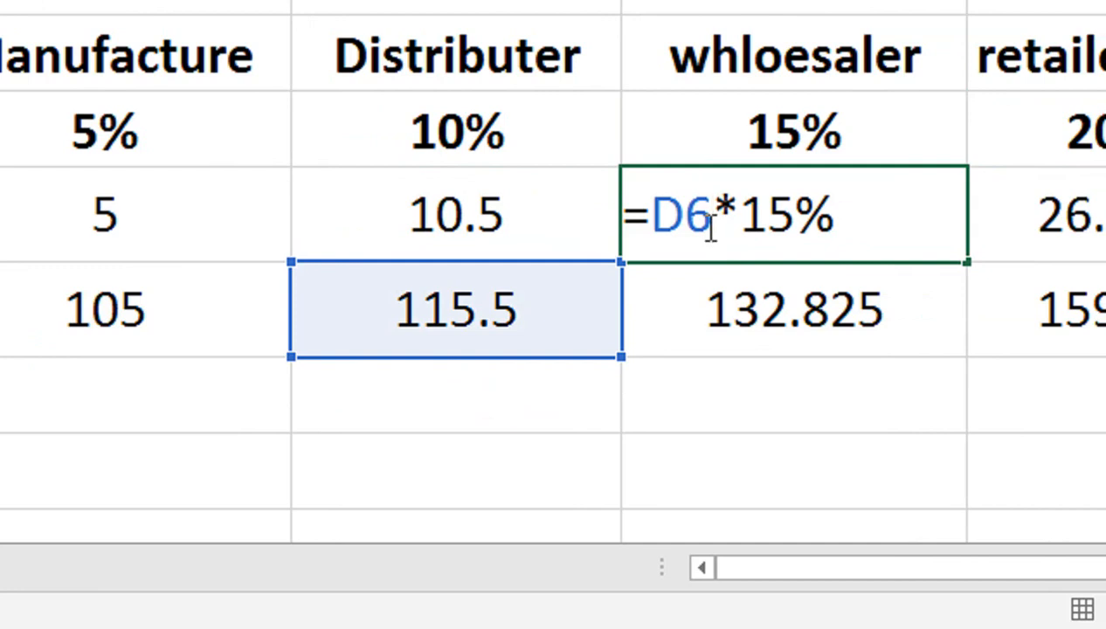
key("shift+Left")
key("shift+Left")
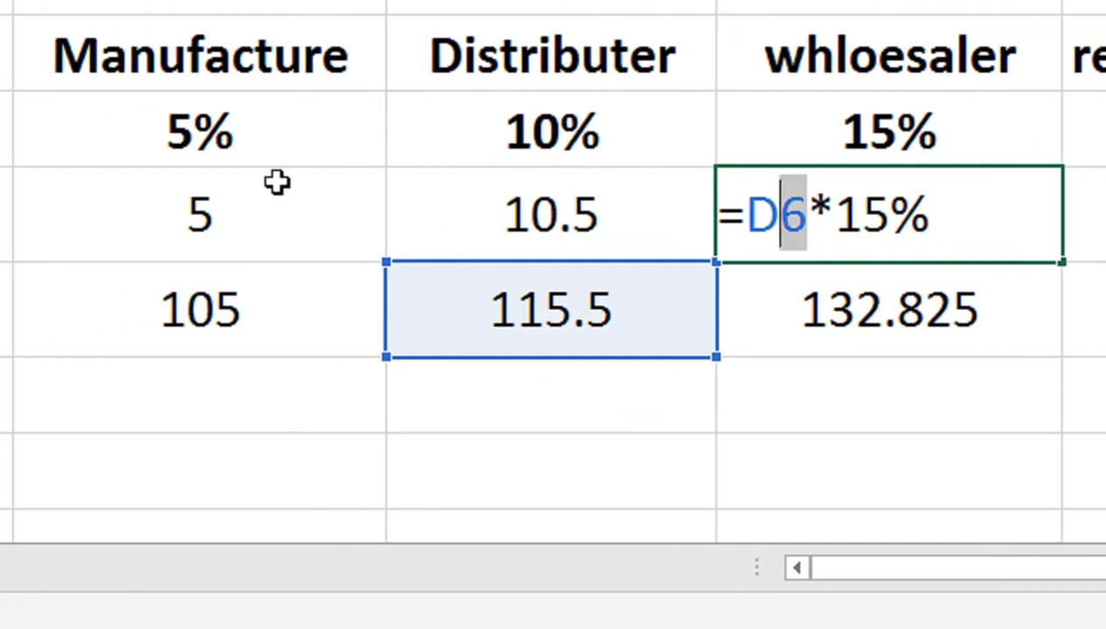
type("()")
key("Left")
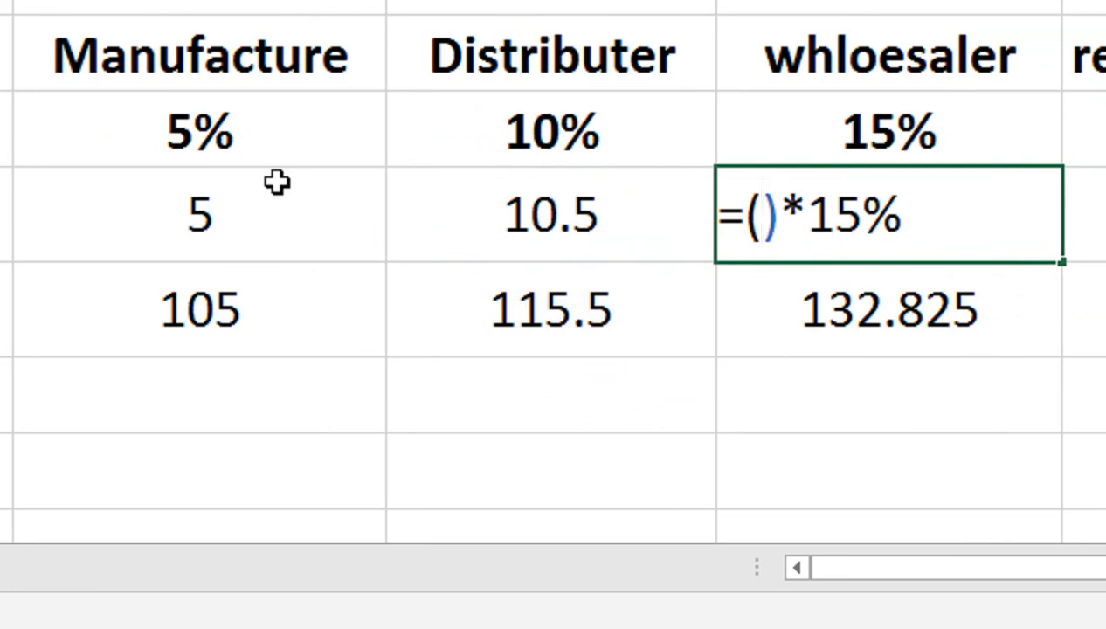
key("ctrl+v")
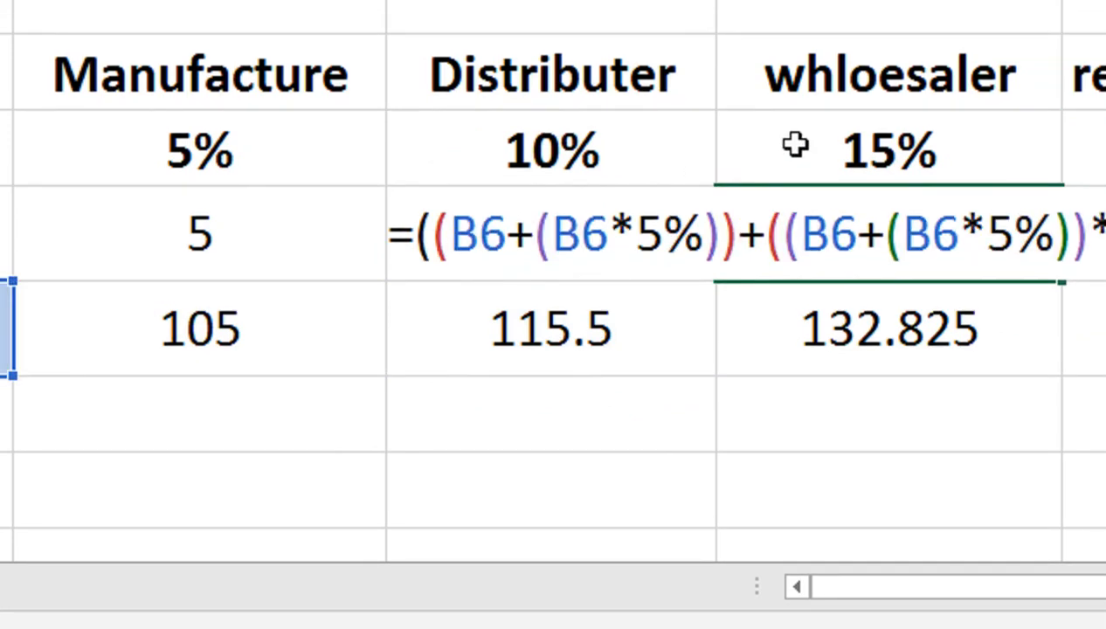
key("Return")
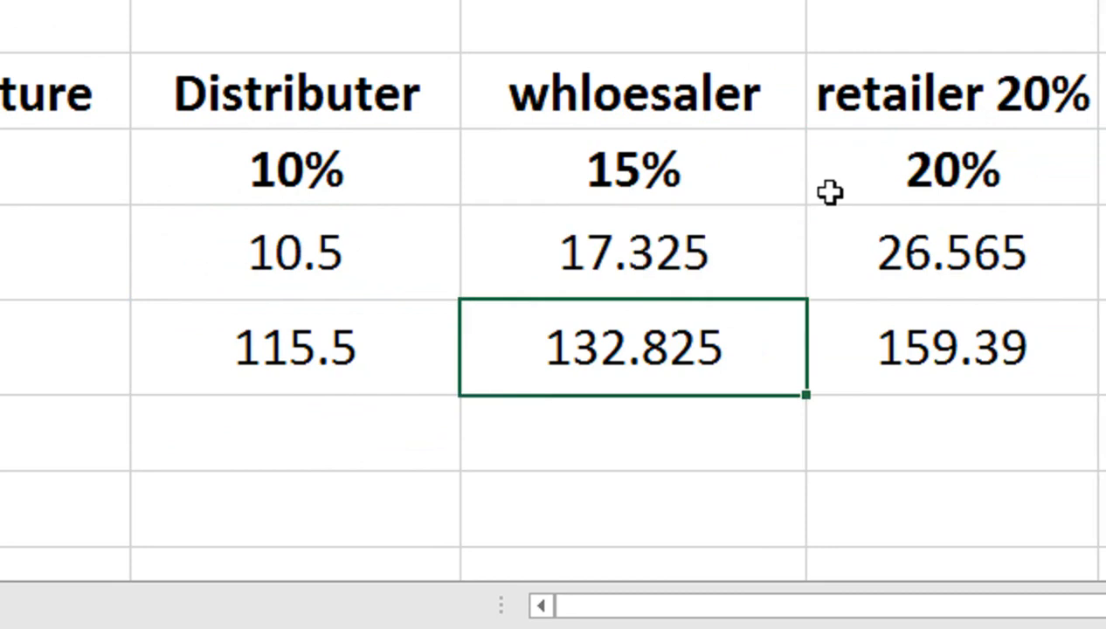
Replace the D6 reference in the wholesaler cost formula in E6 with the copied expression in parentheses, giving =((B6+(B6*5%))+((B6+(B6*5%))*10%))+E5.
key("F2")
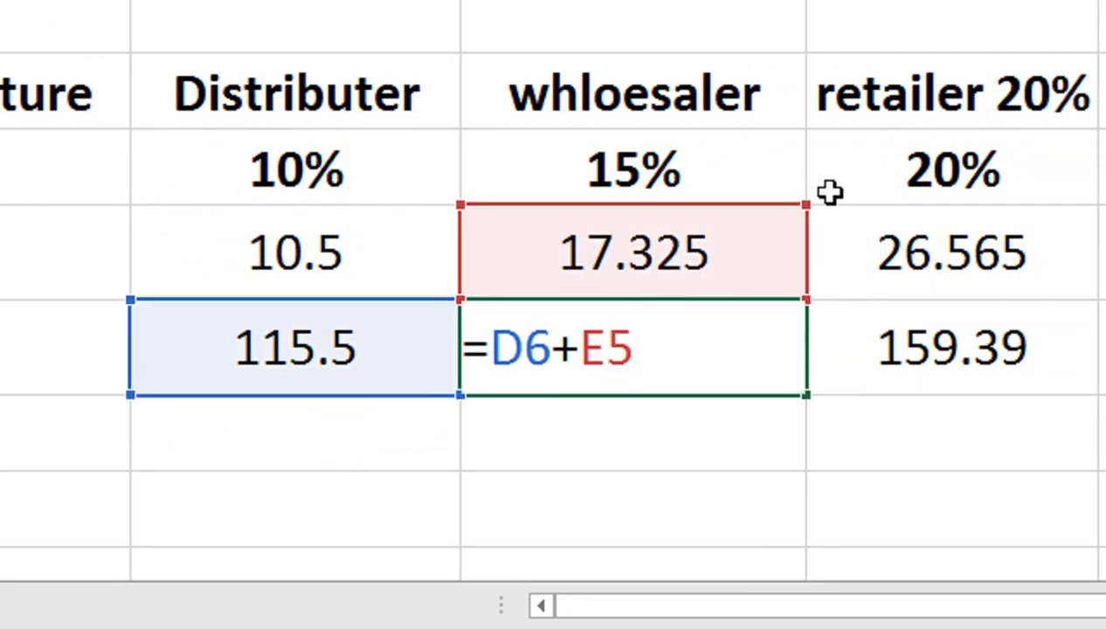
left_click(545, 352)
key("shift+Left")
key("shift+Left")
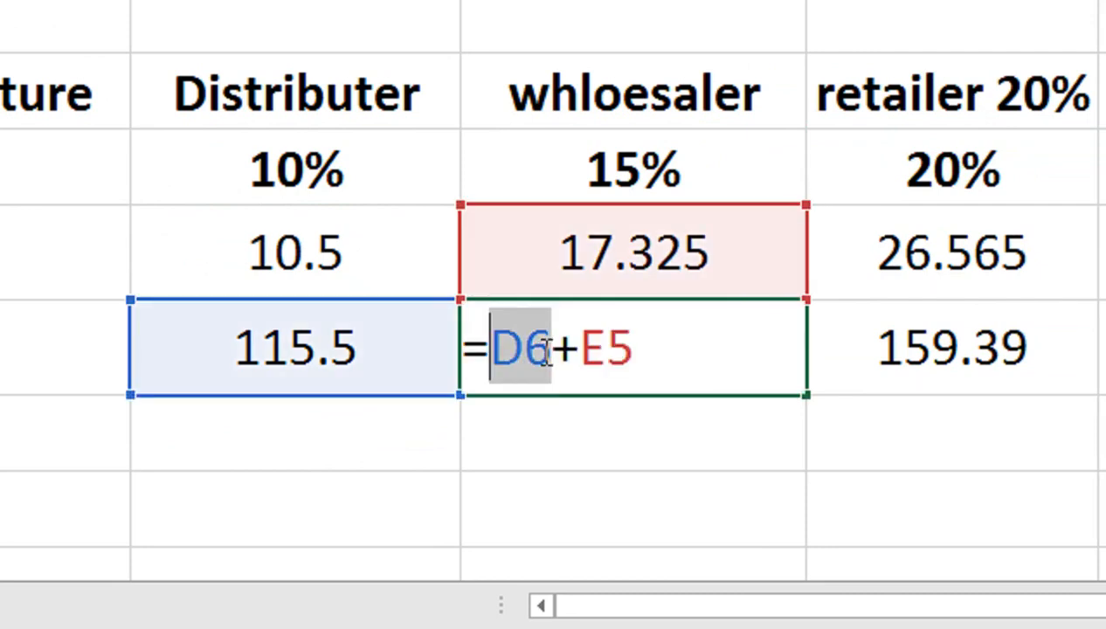
type("()")
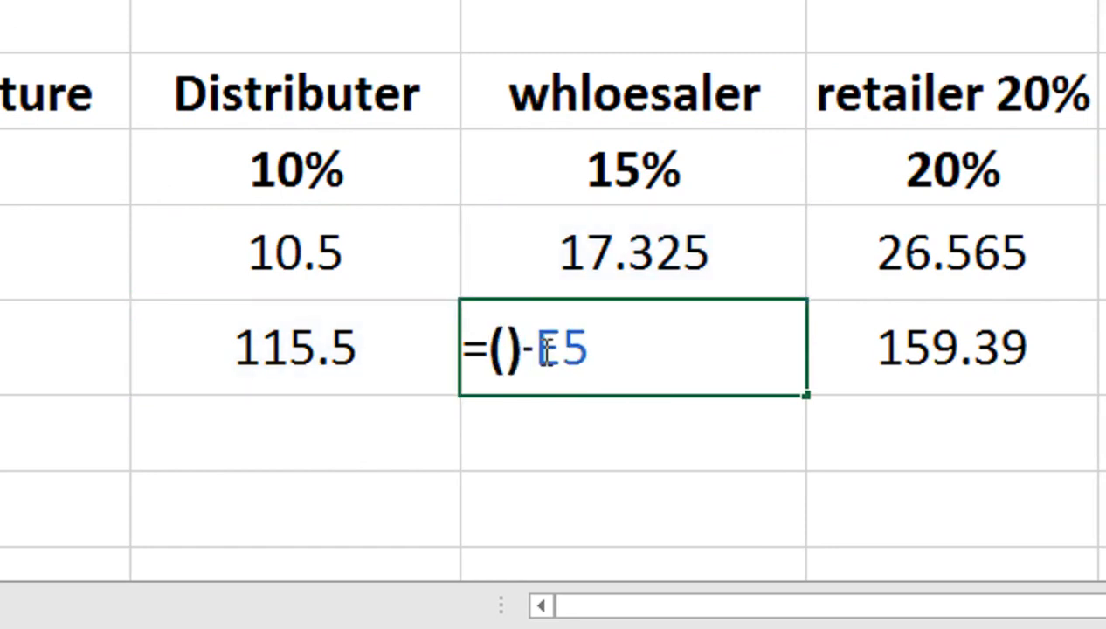
key("Left")
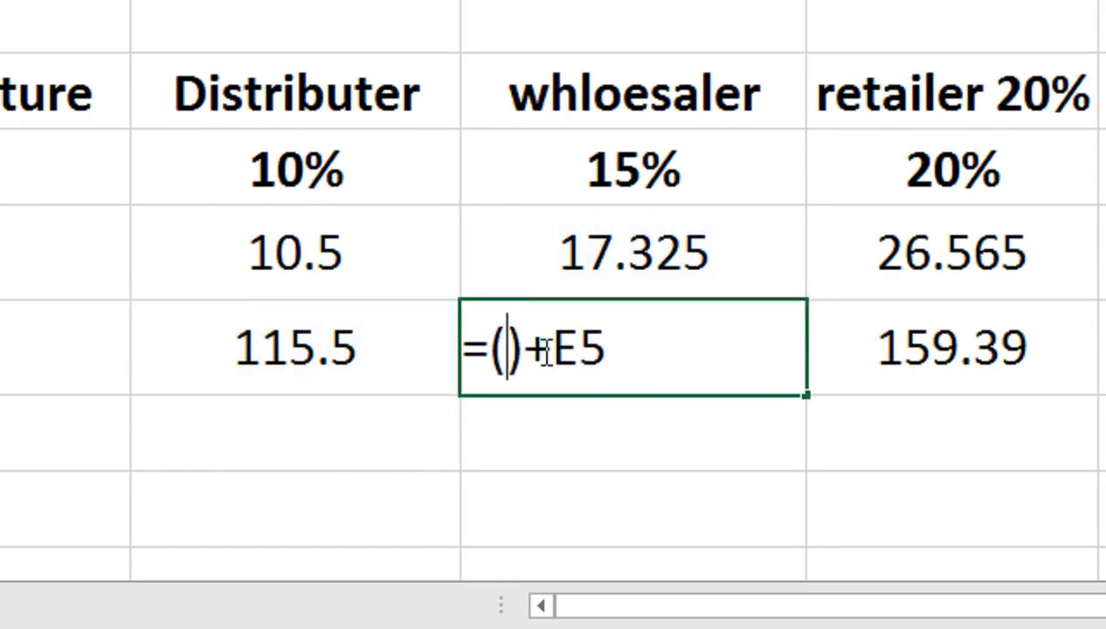
type("(B6+(B6*5%))+((B6+(B6*5%))*10%)")
key("Return")
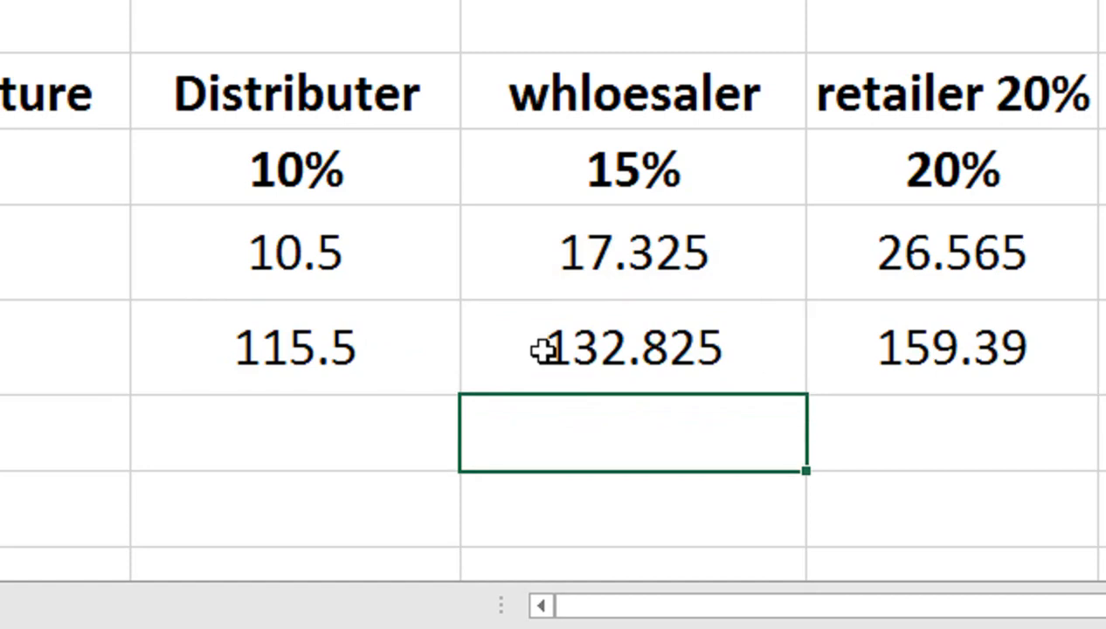
key("Up")
key("Up")
key("Up")
key("Down")
key("F2")
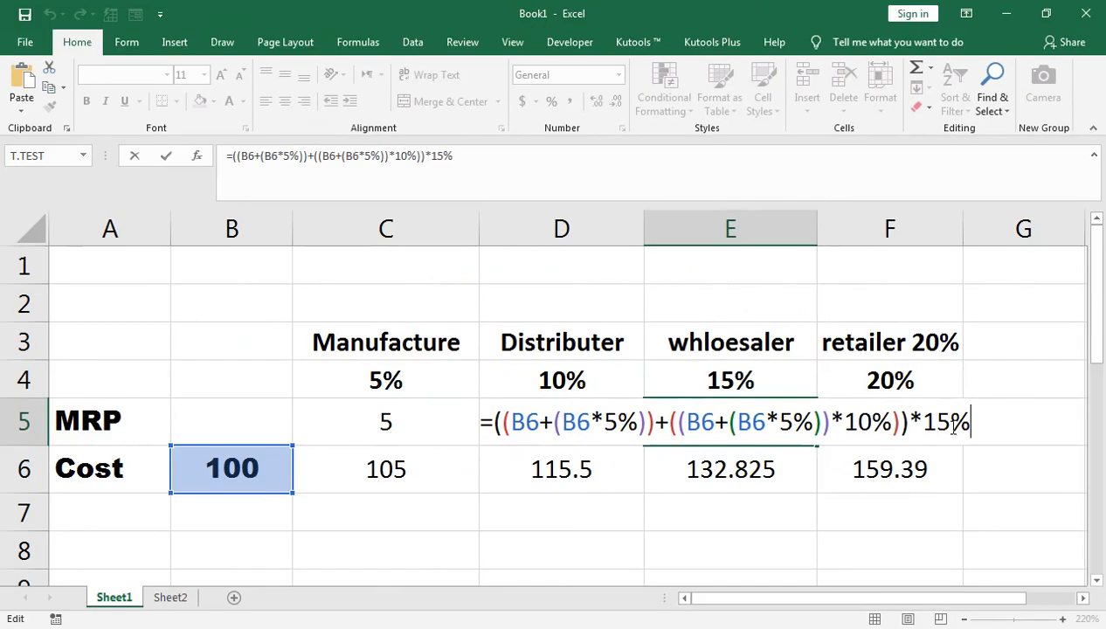
key("shift+Left")
key("shift+Left")
key("shift+Left")
key("shift+Left")
key("shift+Left")
key("shift+Left")
key("shift+Left")
key("shift+Left")
key("shift+Left")
key("shift+Left")
key("shift+Left")
key("shift+Left")
key("shift+Left")
key("shift+Left")
key("shift+Left")
key("shift+Left")
key("shift+Left")
key("shift+Left")
key("shift+Left")
key("shift+Left")
key("shift+Left")
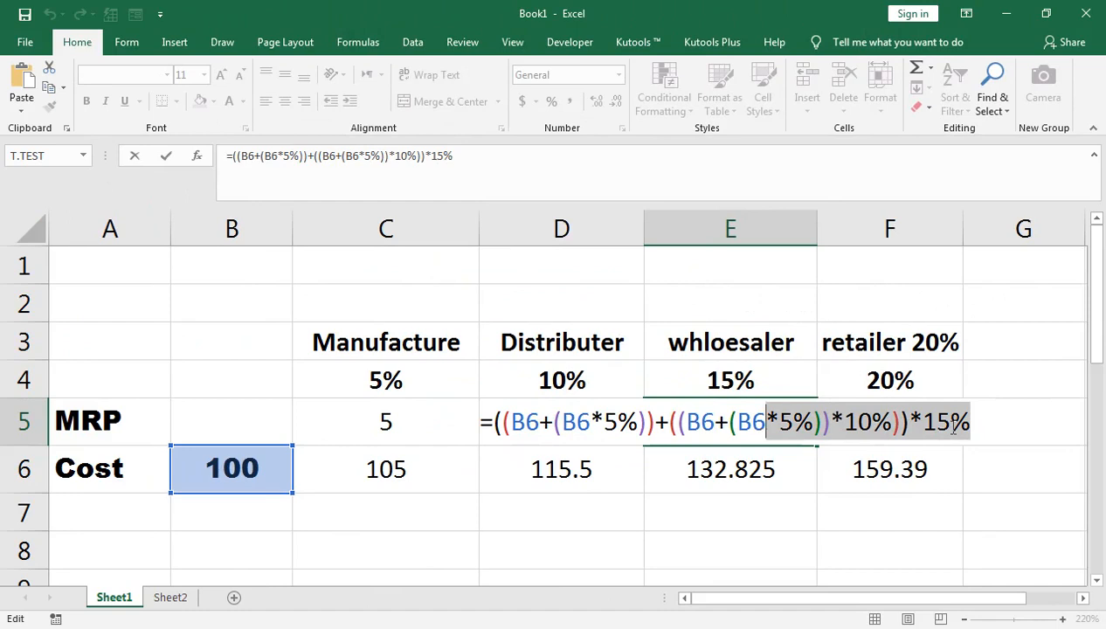
key("shift+Return")
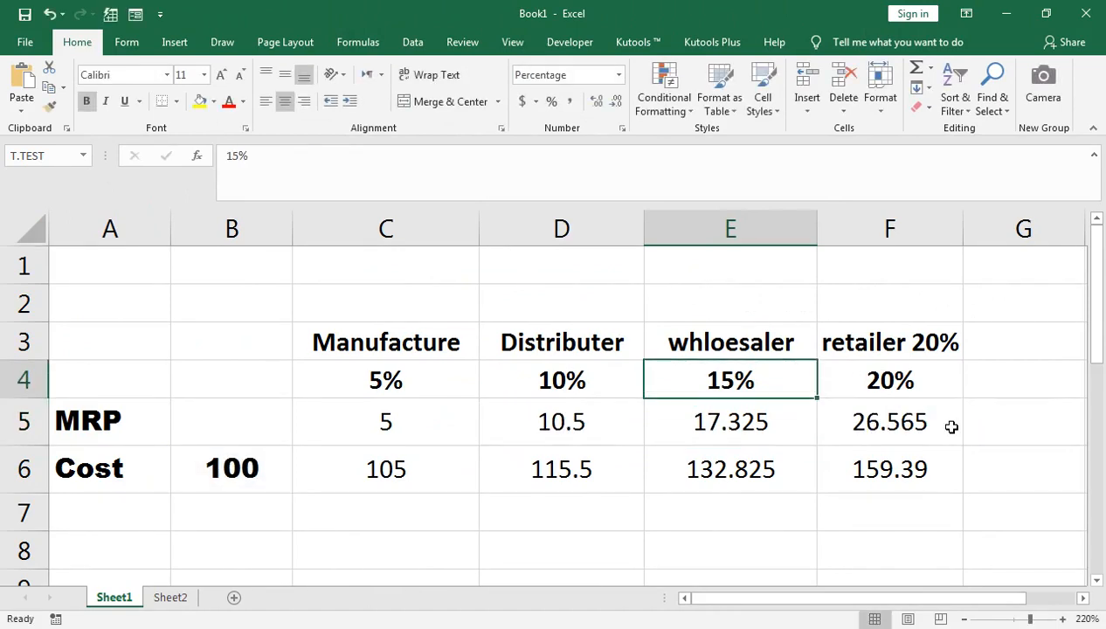
Copy the expression ((B6+(B6*5%))+((B6+(B6*5%))*10%))*15% from the formula in E5, without its equals sign and leaving the cell's formula intact.
key("Down")
key("F2")
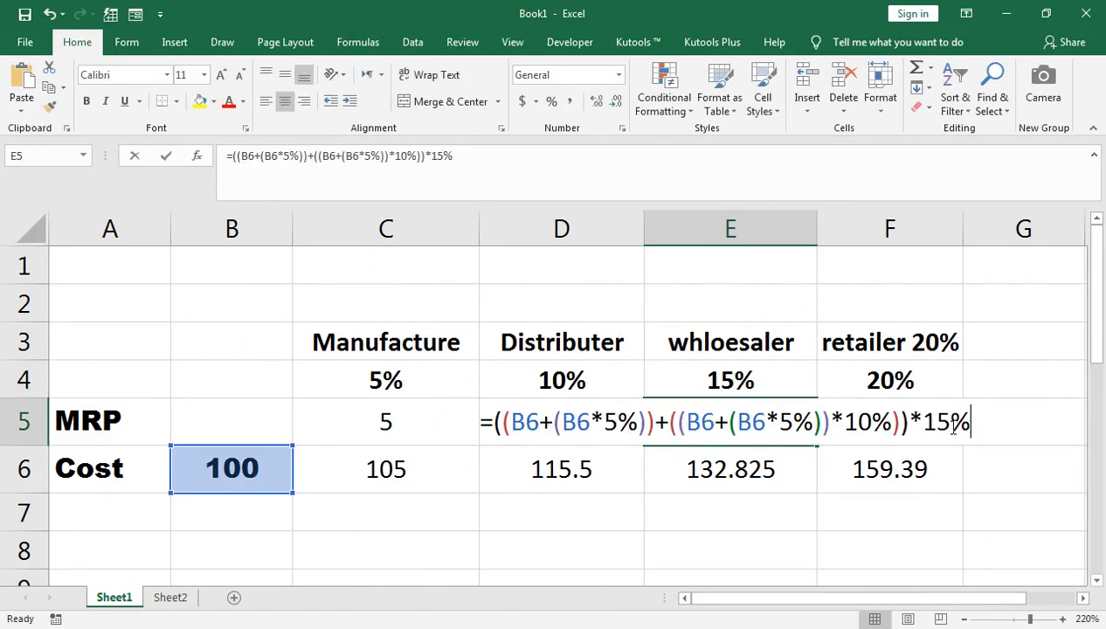
key("shift+Home")
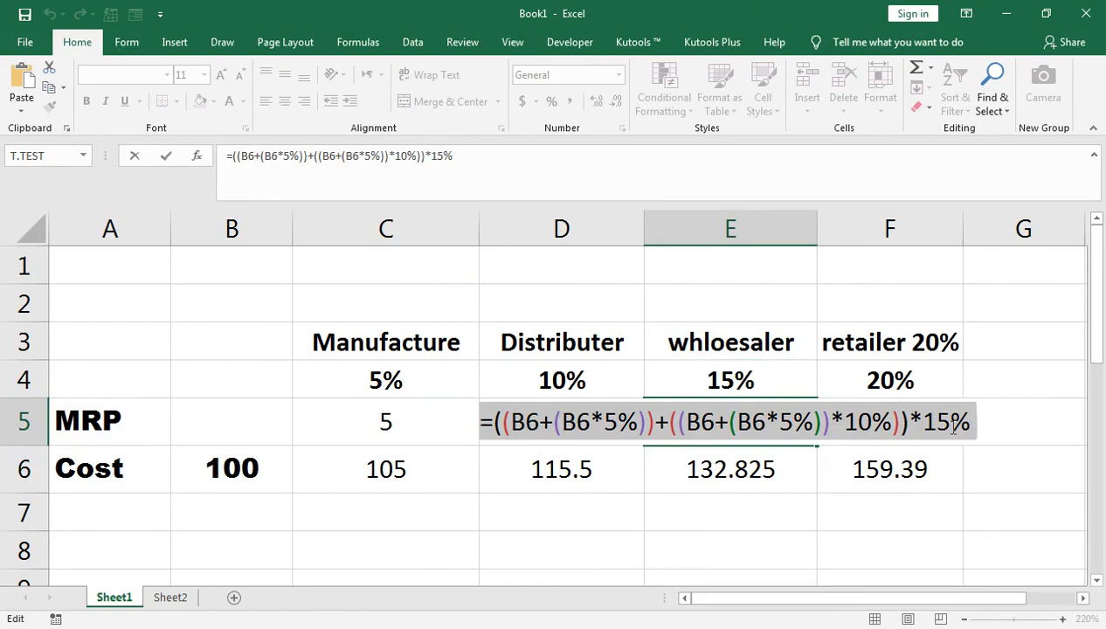
left_click(496, 413)
key("shift+End")
key("ctrl+c")
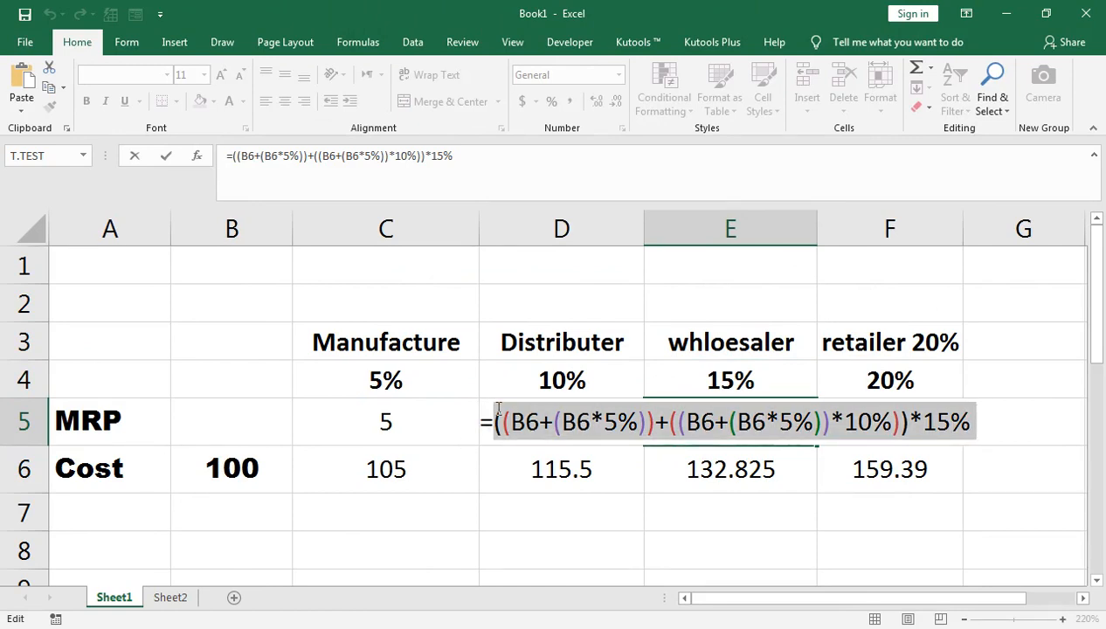
key("Return")
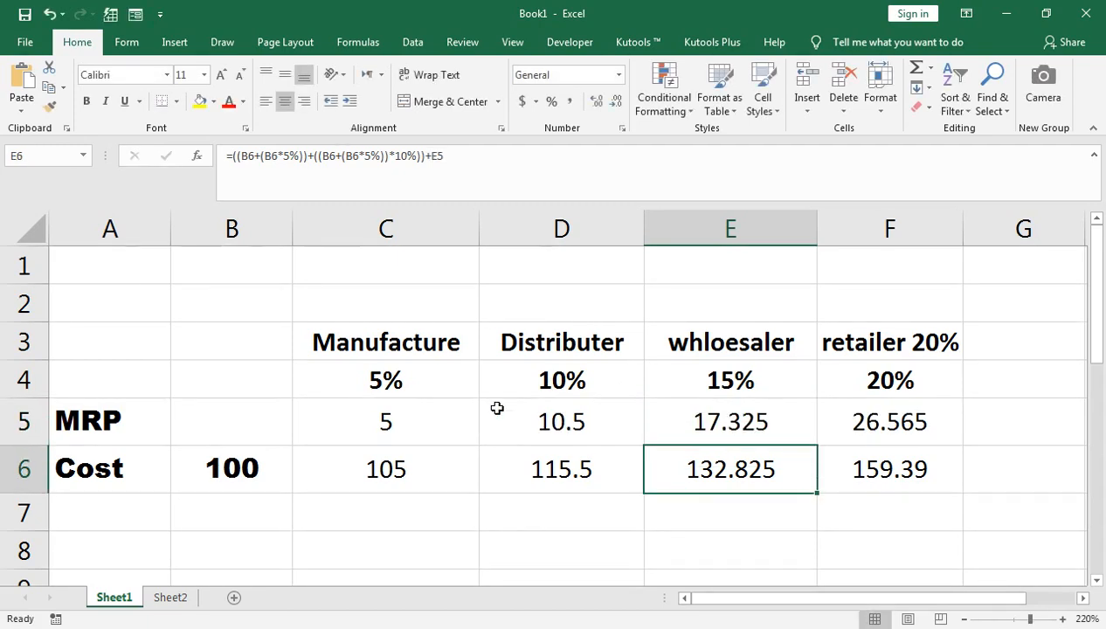
Replace the E5 reference in E6 with the copied margin expression in parentheses, giving =((B6+(B6*5%))+((B6+(B6*5%))*10%))+(((B6+(B6*5%))+((B6+(B6*5%))*10%))*15%).
key("F2")
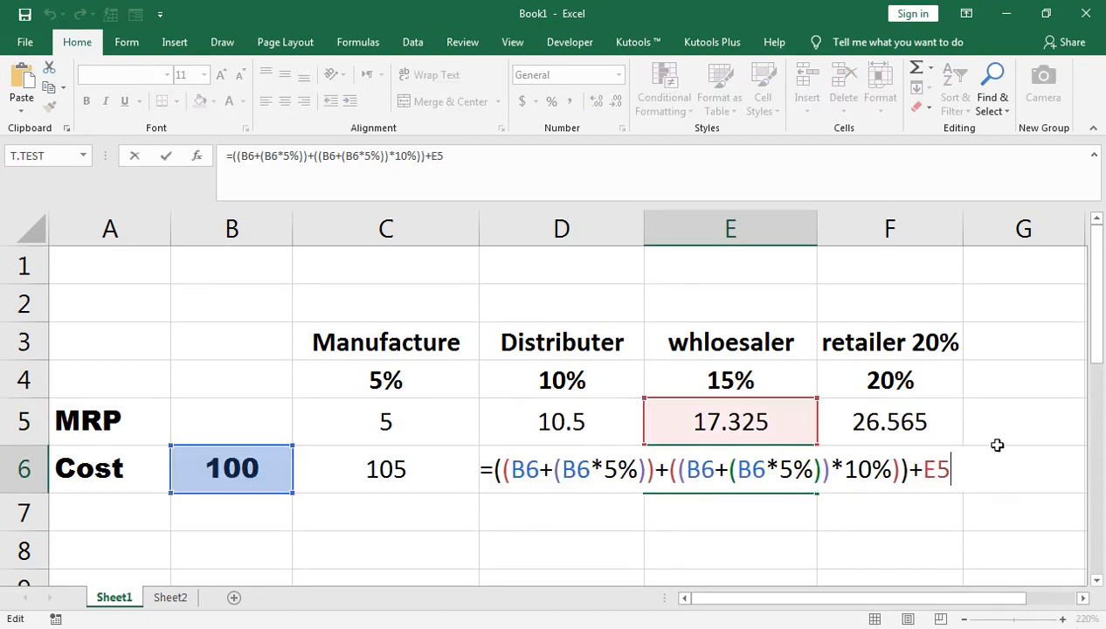
key("BackSpace")
key("BackSpace")
type("()")
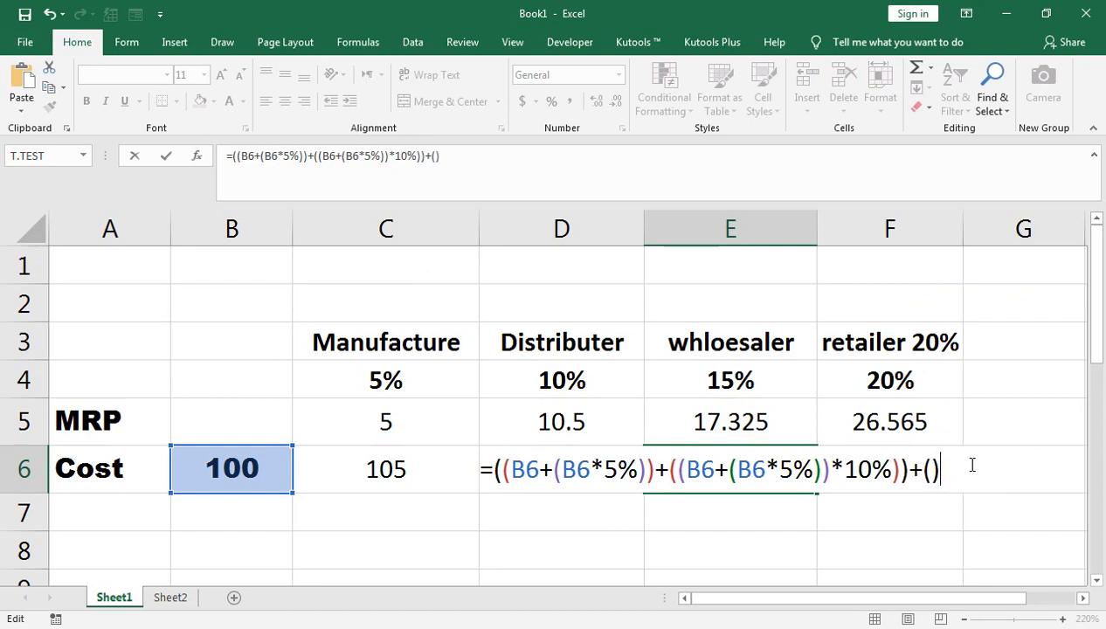
key("Left")
key("ctrl+v")
key("Return")
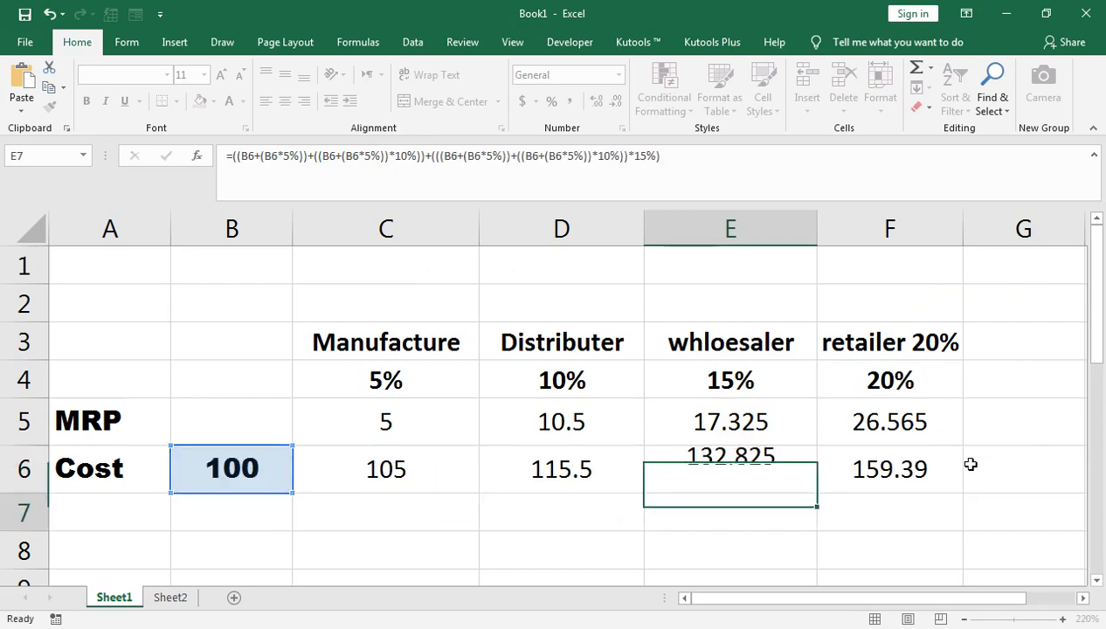
Copy the entire nested expression after the equals sign from the wholesaler cost formula in E6, leaving the cell's formula intact.
key("Up")
key("Right")
key("Left")
key("F2")
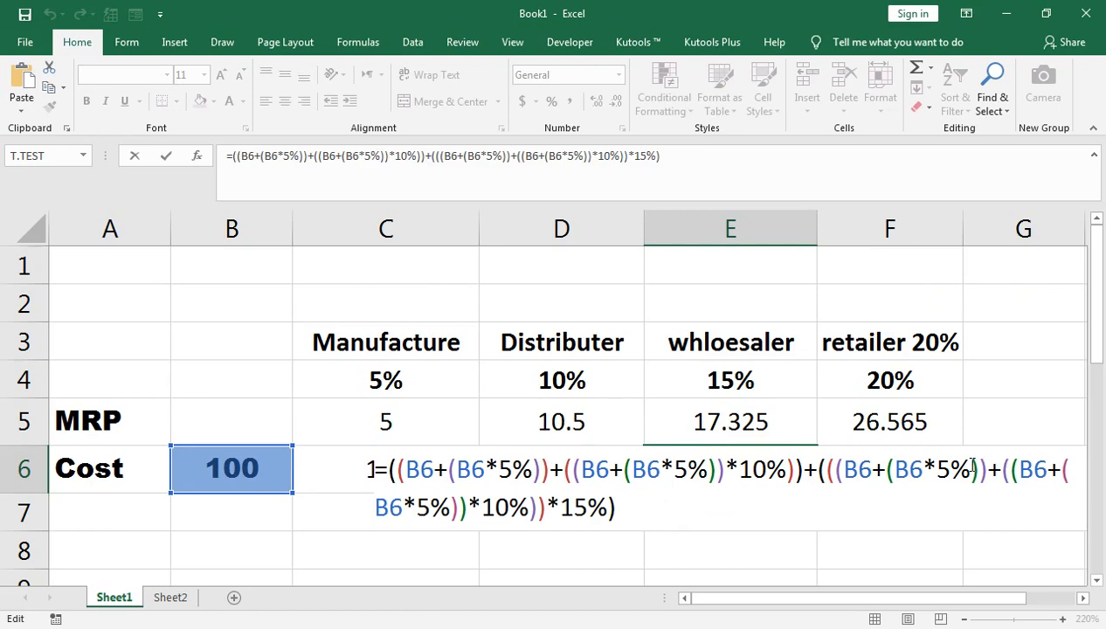
key("ctrl+shift+Home")
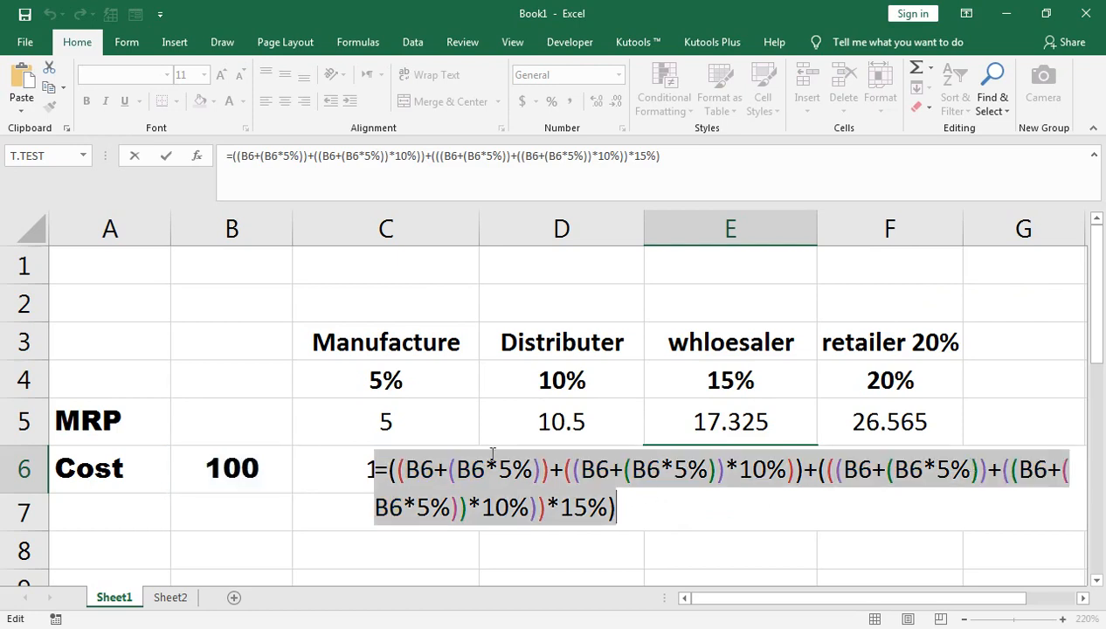
left_click(391, 470)
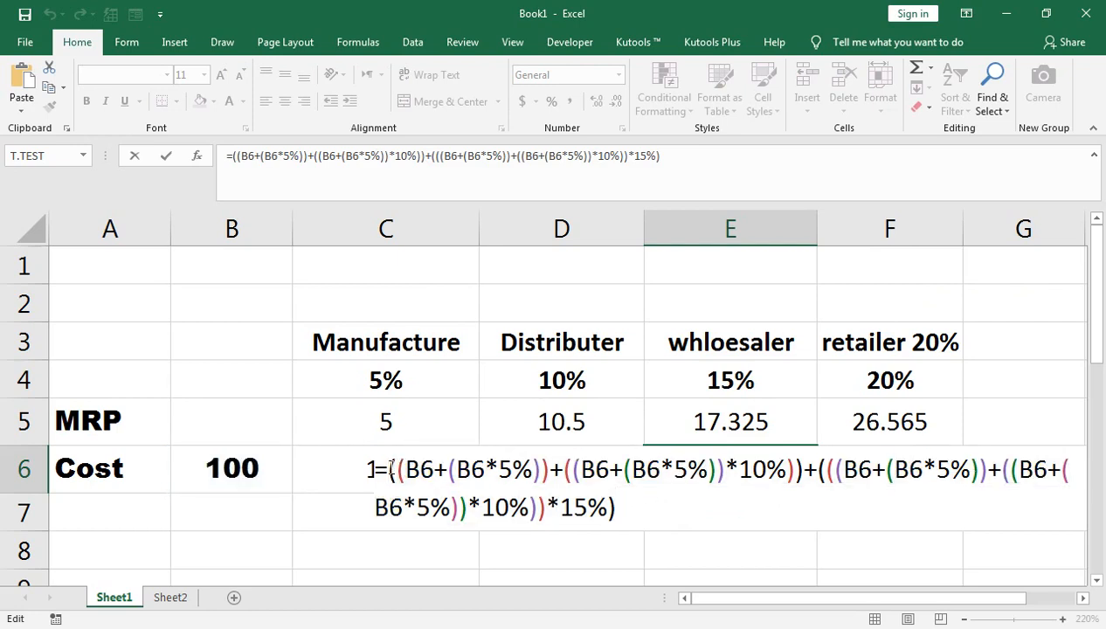
key("shift+Down")
key("shift+Right")
key("shift+Right")
key("shift+Right")
key("shift+Right")
key("shift+Right")
key("shift+Right")
key("shift+Right")
key("shift+Right")
key("shift+Right")
key("shift+Right")
key("shift+Right")
key("shift+Right")
key("shift+Right")
key("shift+Right")
key("shift+Right")
key("shift+Right")
key("shift+Right")
key("ctrl+c")
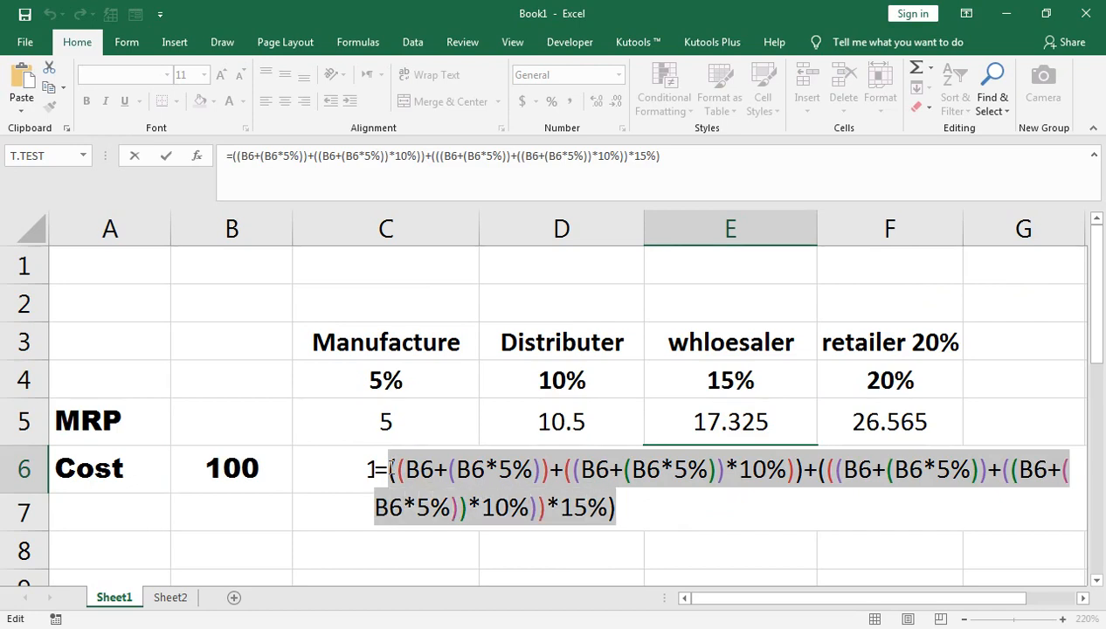
key("Return")
Replace the E6 reference in the retailer margin formula in F5 with the copied wholesaler cost expression in parentheses, keeping *20% after it.
key("Up")
key("Up")
key("Right")
key("F2")
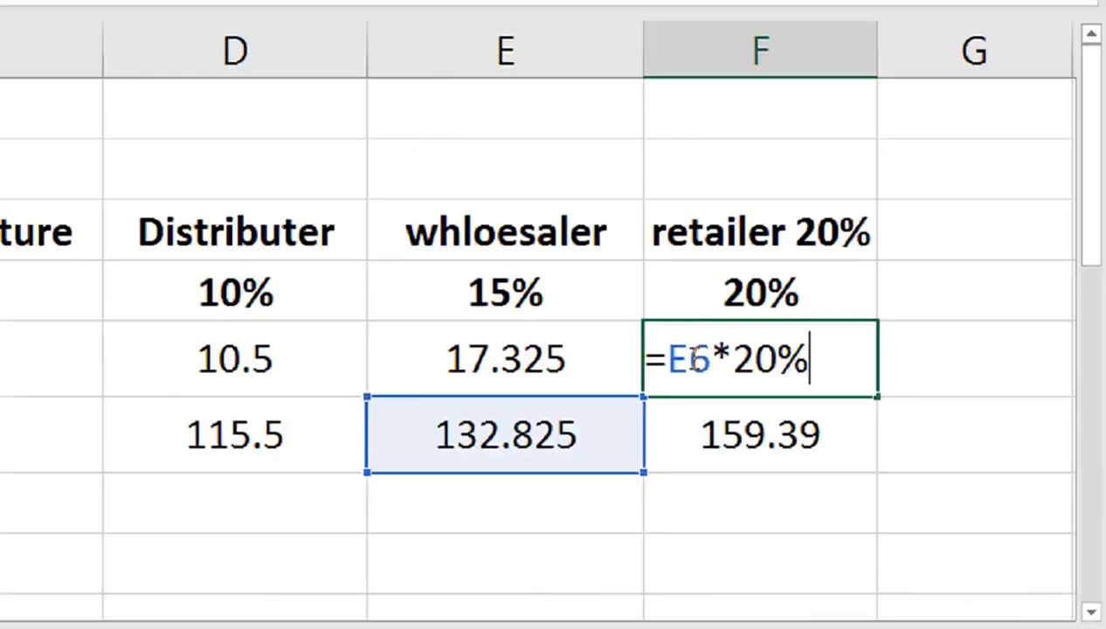
left_click(866, 421)
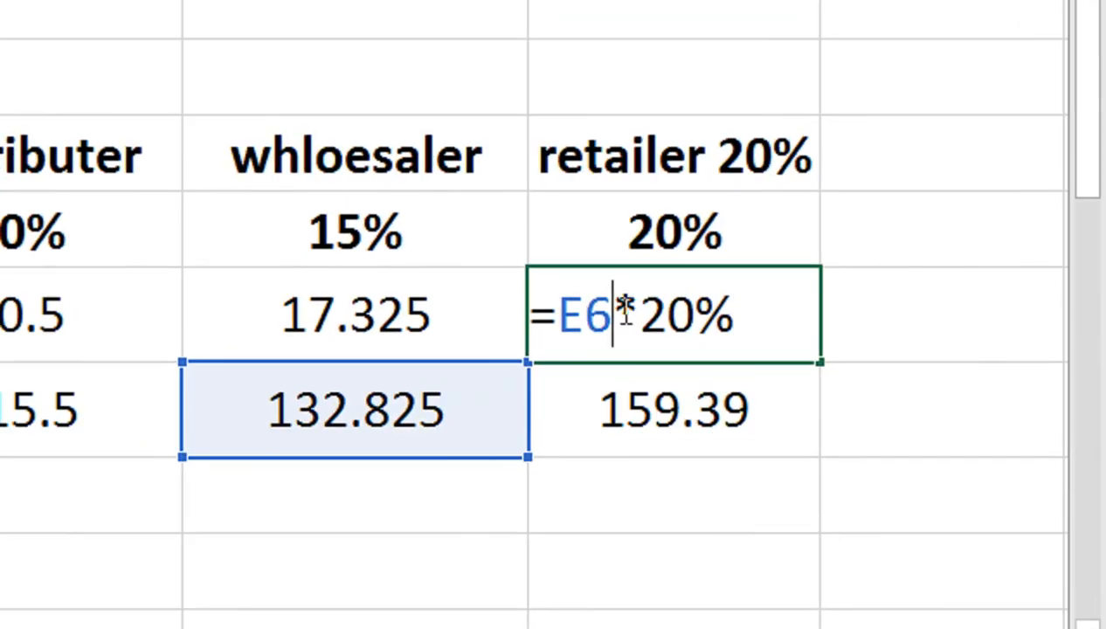
key("shift+Left")
key("shift+Left")
type("()")
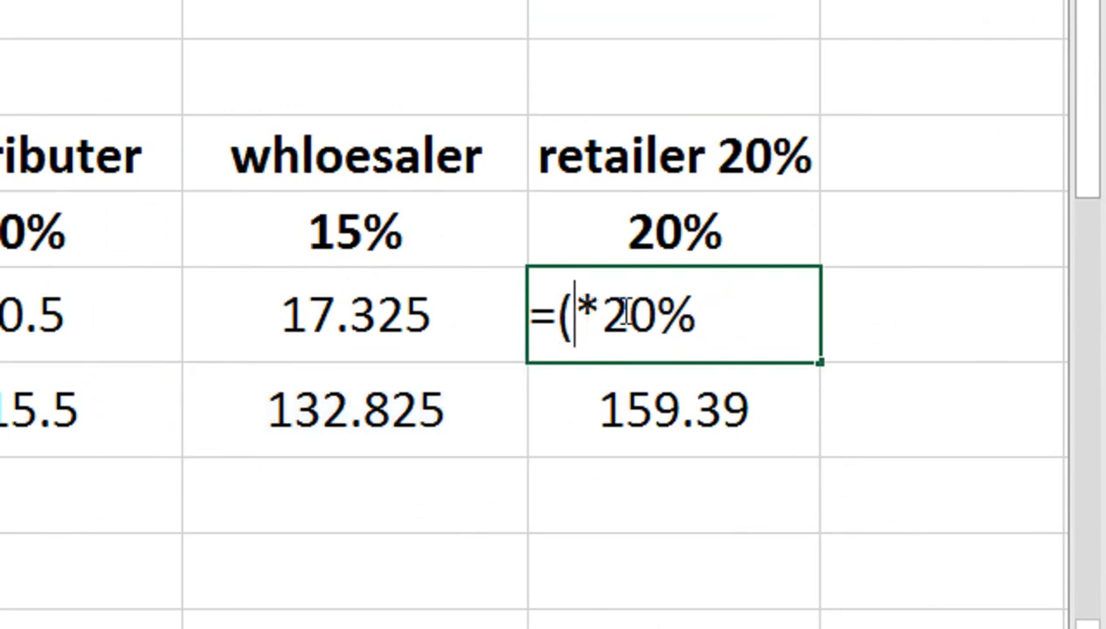
key("Left")
key("ctrl+v")
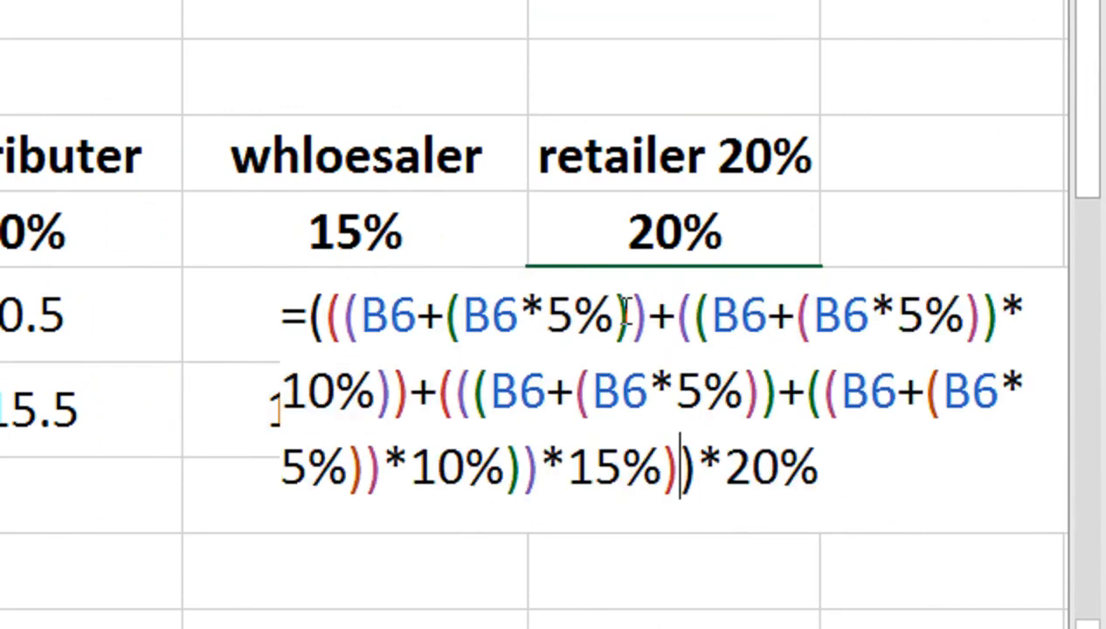
key("Return")
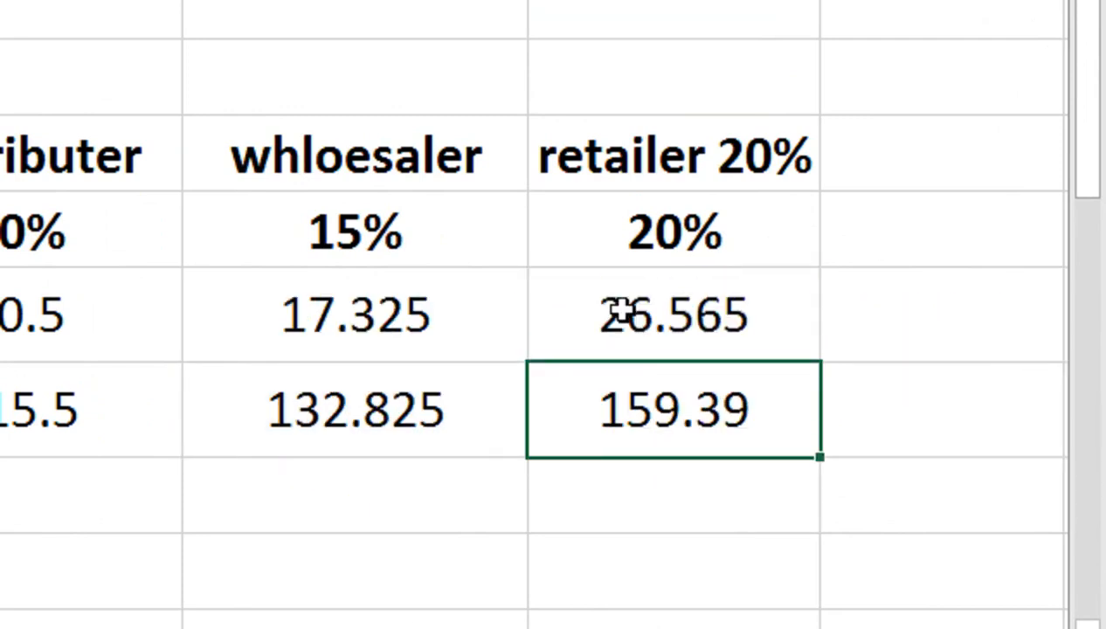
Replace the E6 reference in the retailer cost formula in F6 with the copied wholesaler cost expression in parentheses, keeping +F5 after it.
key("F2")
key("Left")
key("Left")
key("Left")
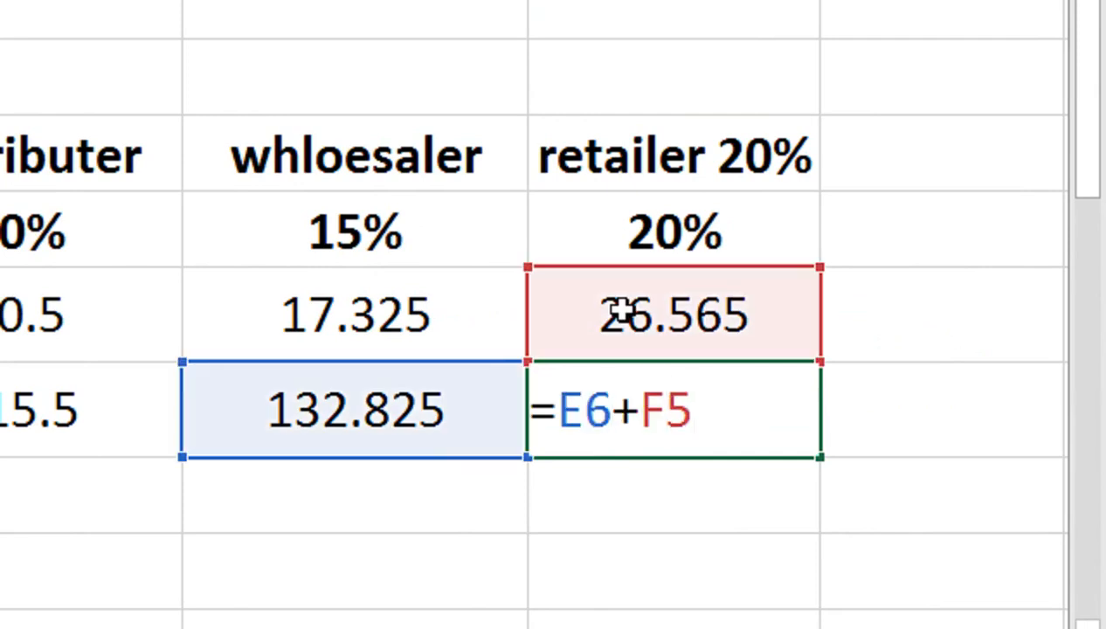
key("BackSpace")
key("BackSpace")
type("()")
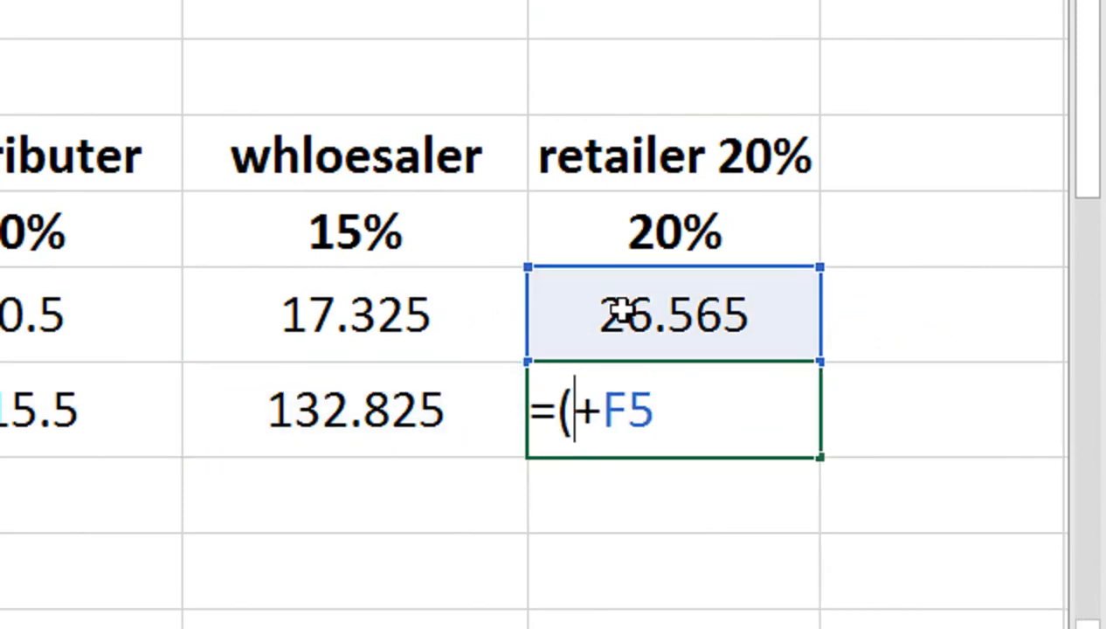
key("Left")
key("ctrl+v")
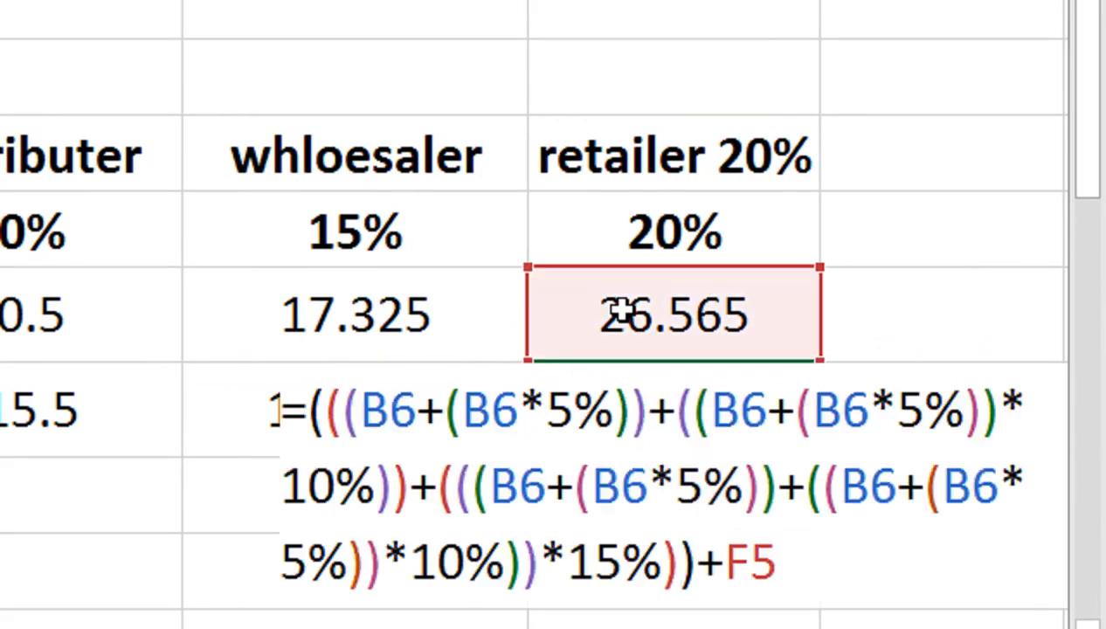
Copy the entire nested expression after the equals sign from the retailer margin formula in F5, leaving the cell's formula intact.
left_click(620, 313)
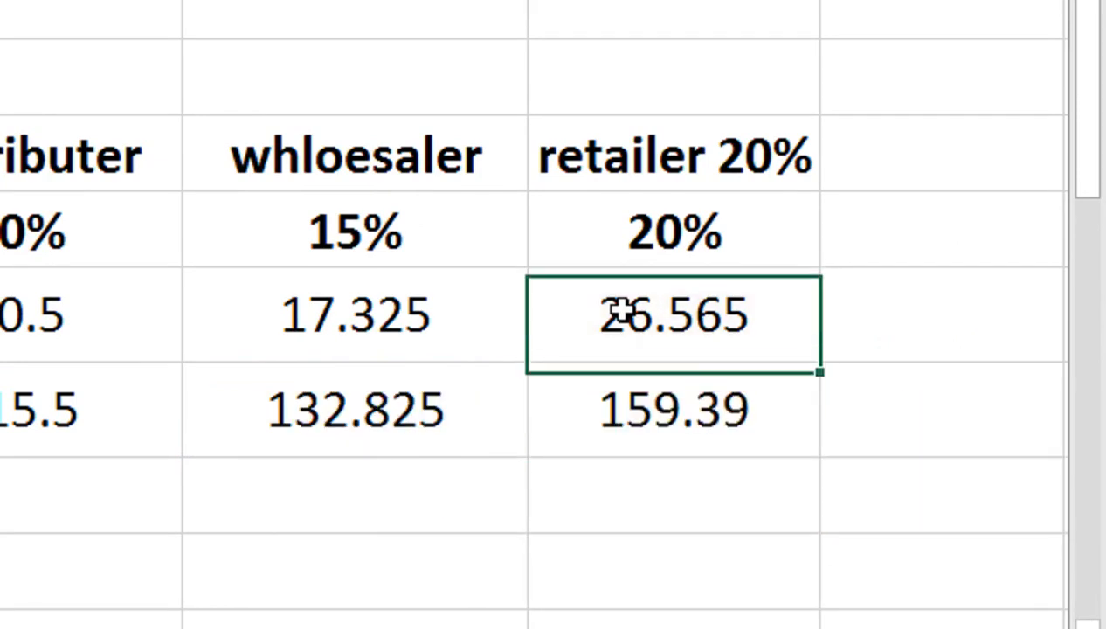
double_click(620, 313)
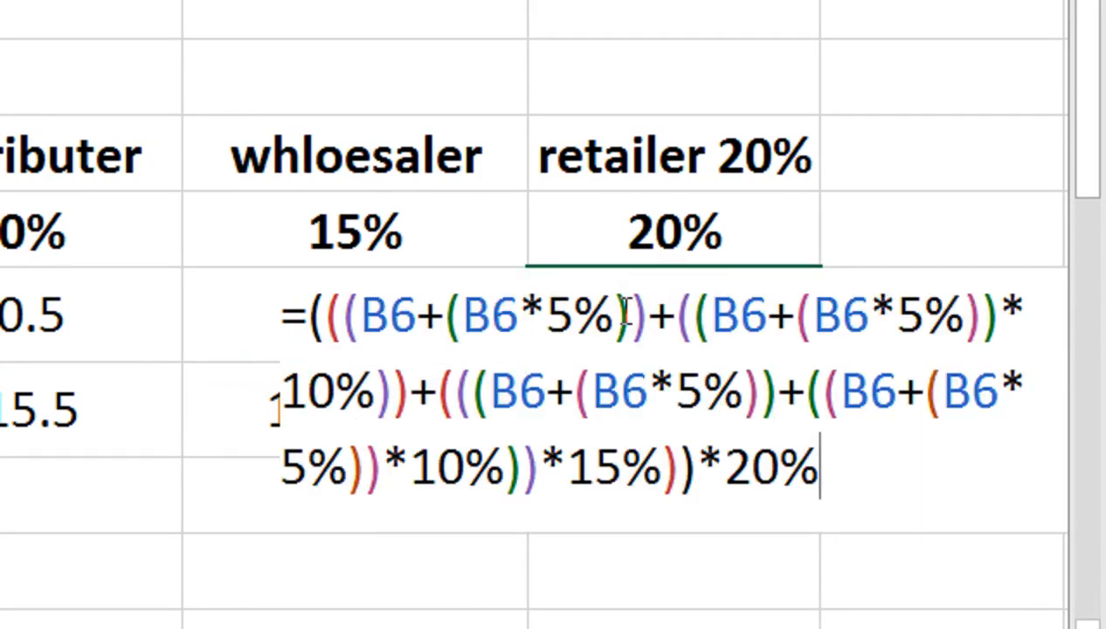
key("shift+Home")
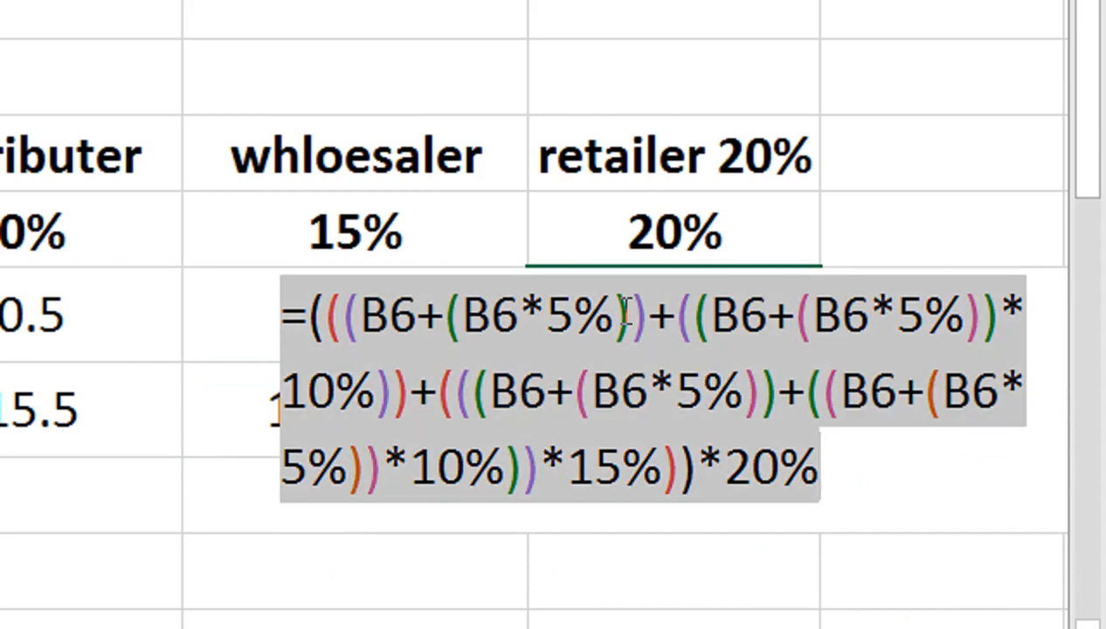
left_click(310, 315)
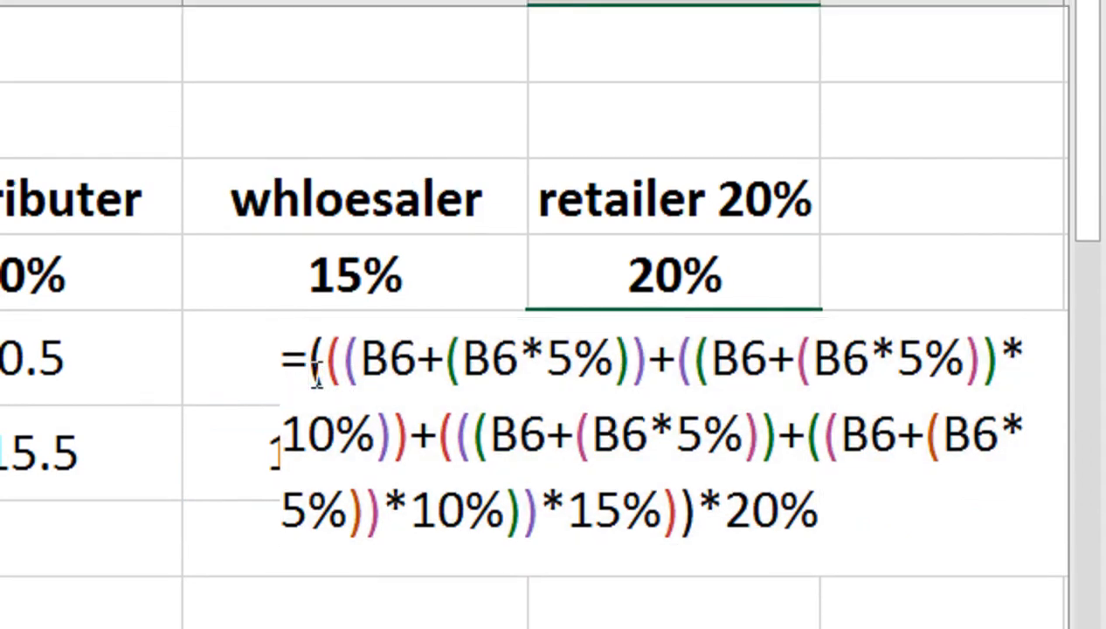
key("shift+Down")
key("shift+Down")
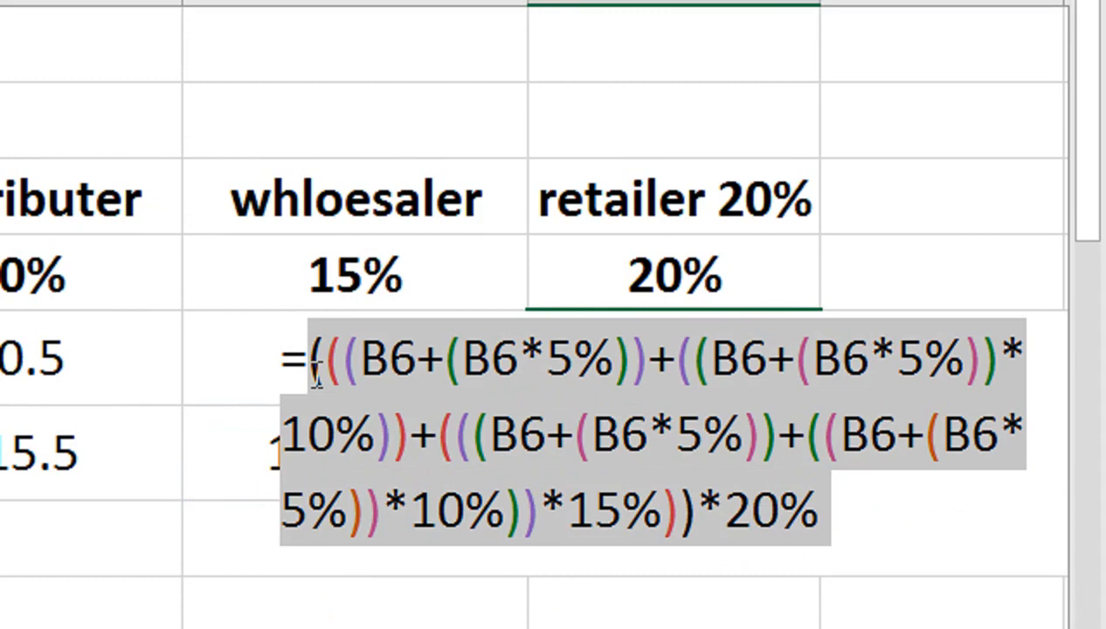
key("Return")
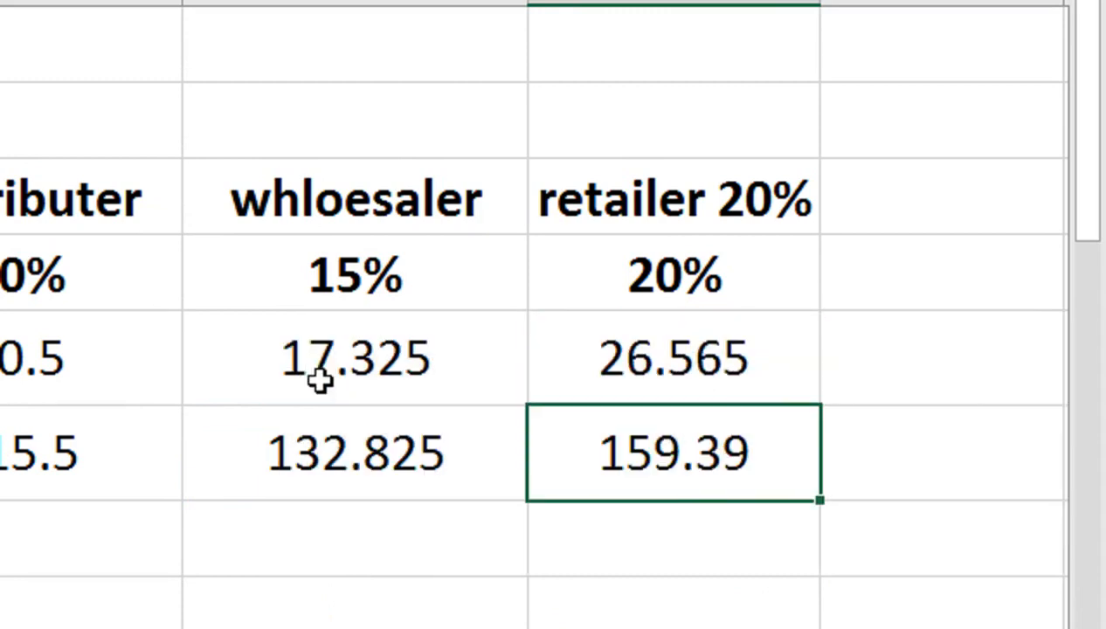
Replace the F5 reference in the retailer cost formula in F6 with the copied retailer margin expression in parentheses.
key("F2")
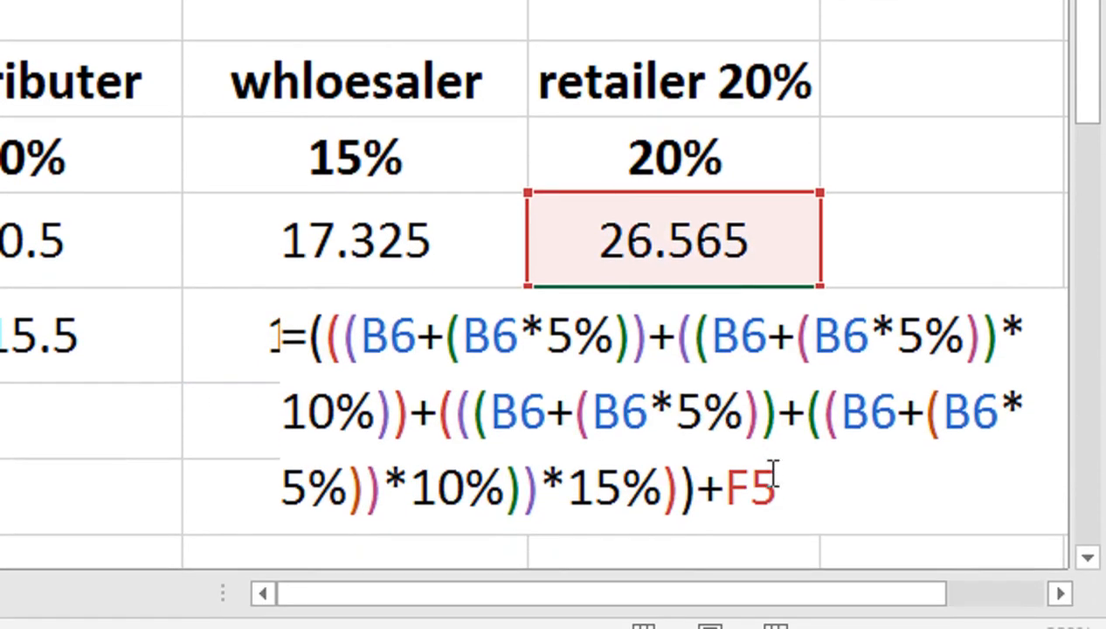
key("BackSpace")
key("BackSpace")
type("()")
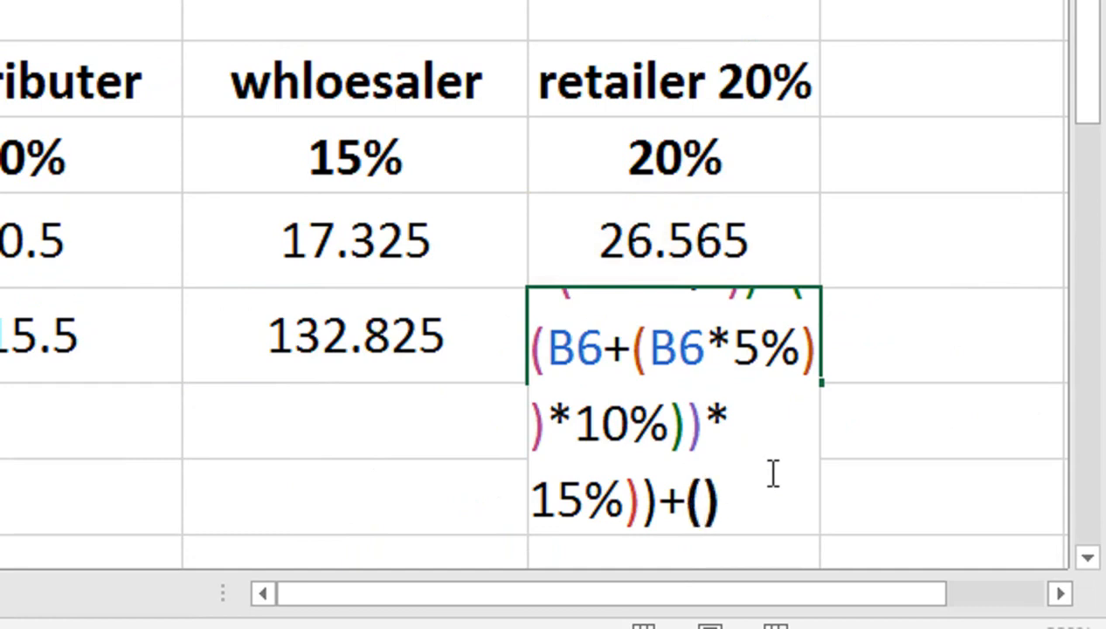
key("Left")
key("ctrl+v")
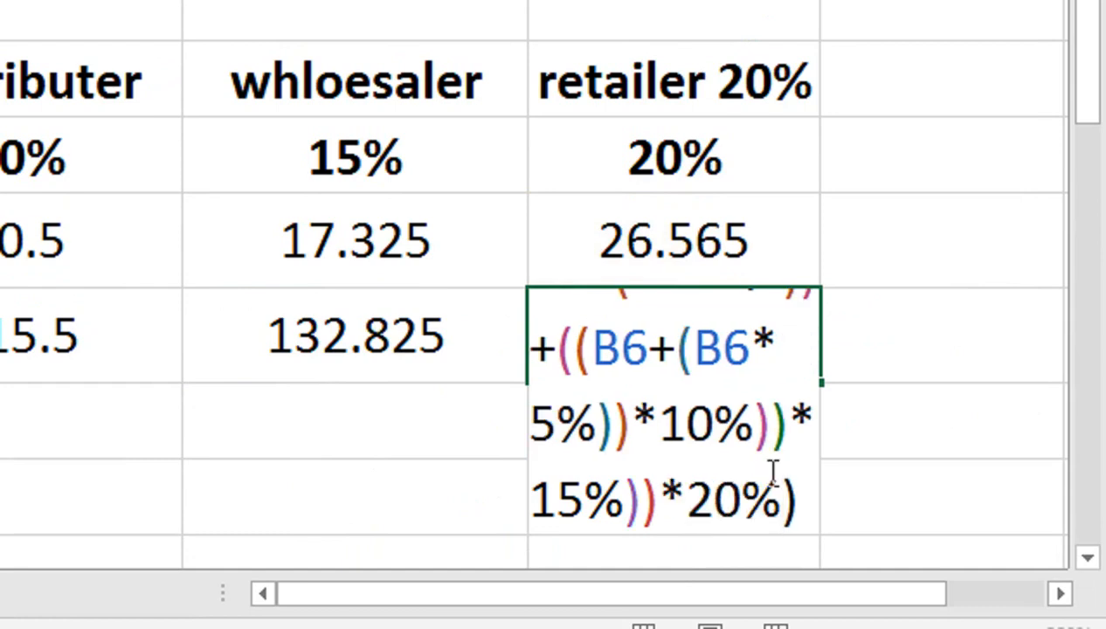
key("Return")
key("Up")
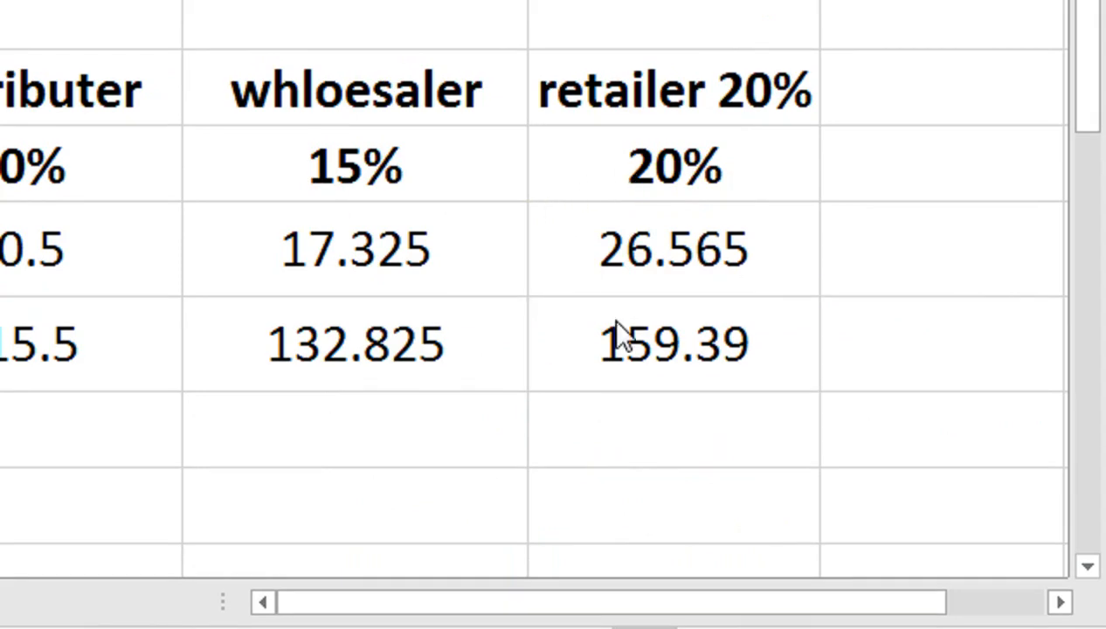
Try to copy the retailer cost cell F6 directly into the MRP cell B5, and clear the pasted formula.
left_click(633, 344)
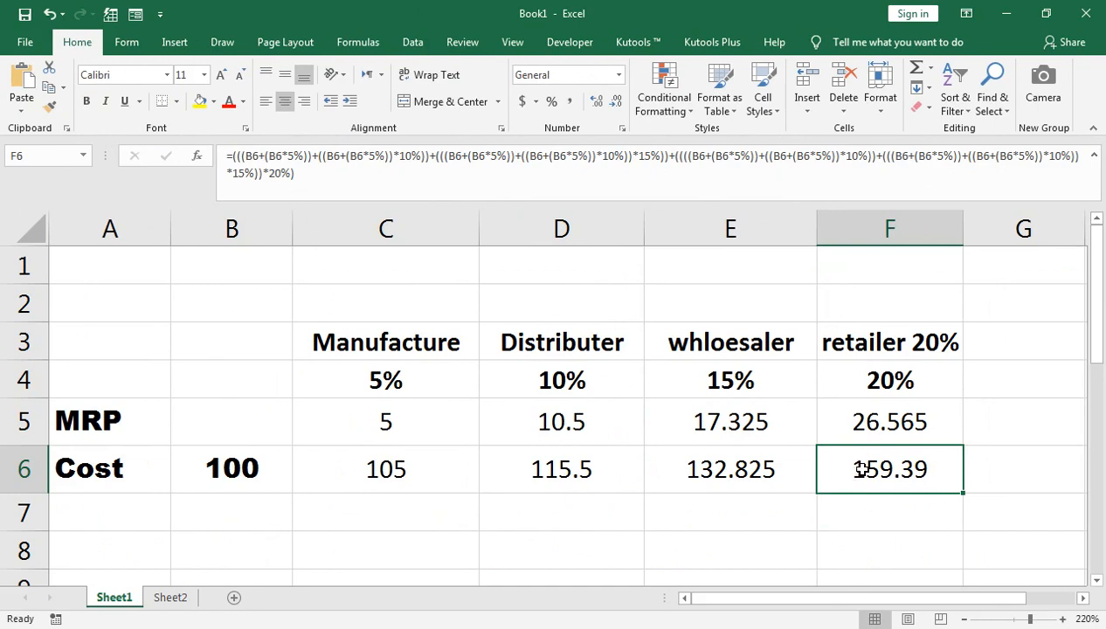
key("ctrl+c")
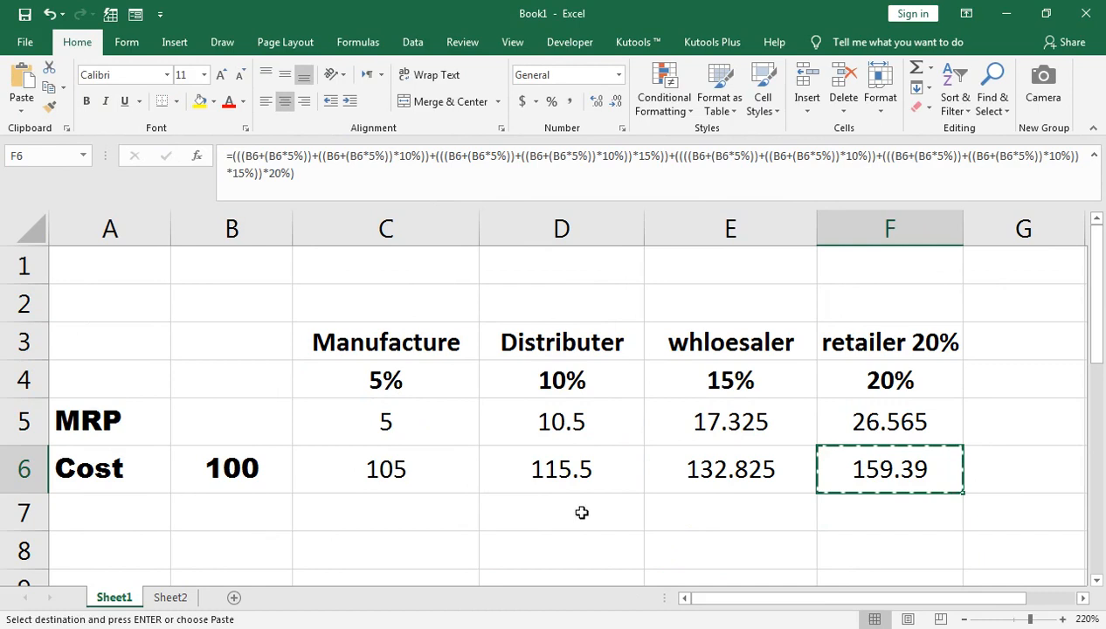
left_click(224, 427)
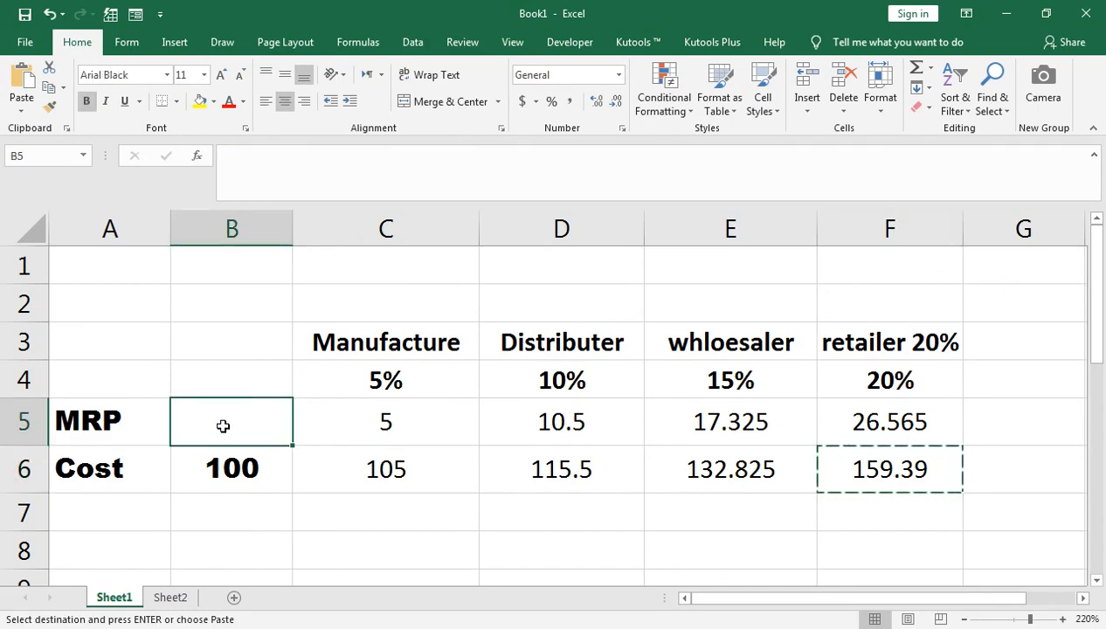
key("ctrl+v")
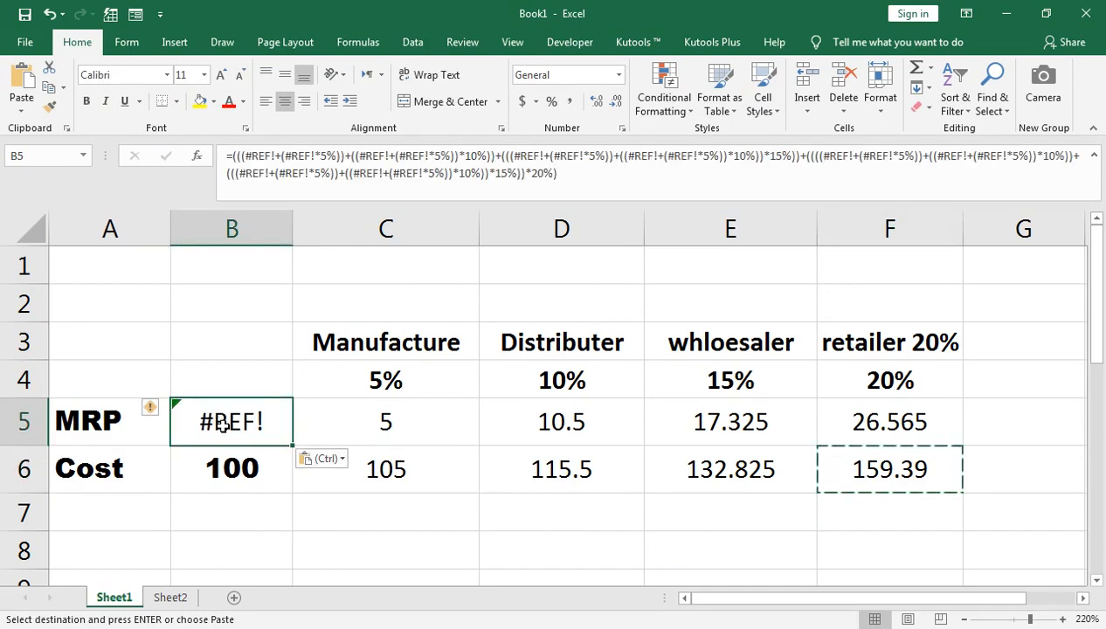
key("Escape")
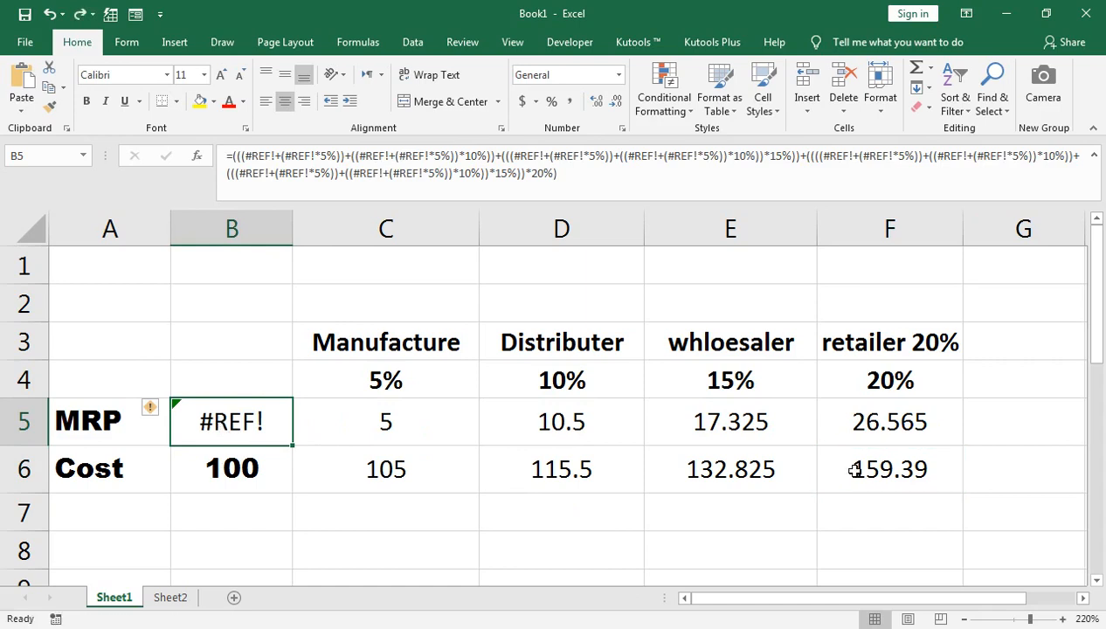
key("Delete")
Copy the full formula text from inside the retailer cost cell F6 and paste it into the MRP cell B5.
key("Right")
key("Right")
key("Right")
key("Right")
key("Down")
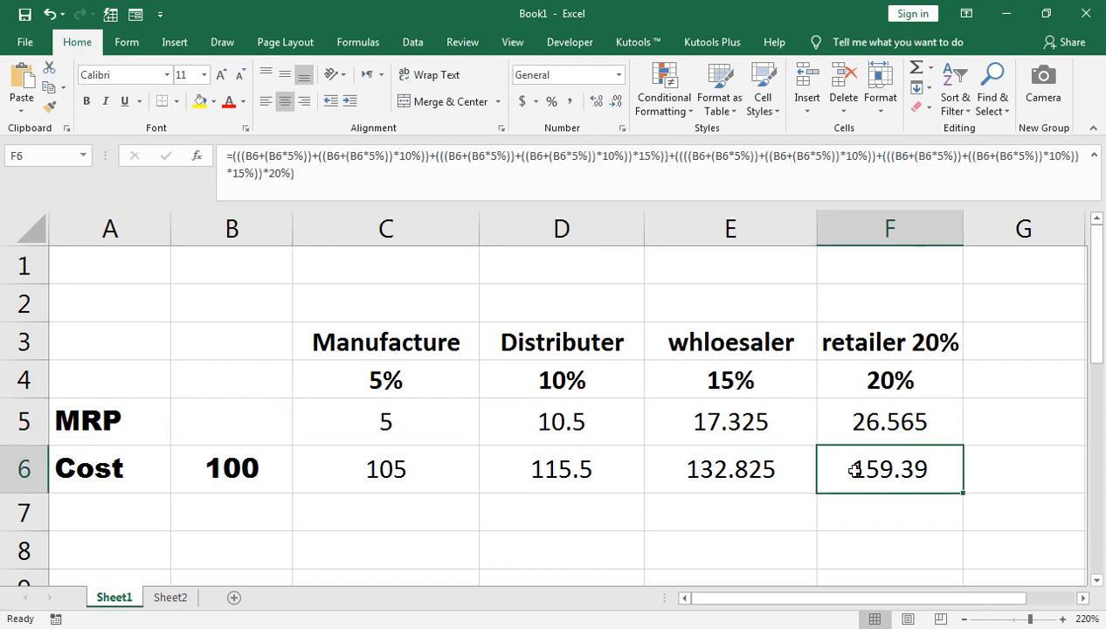
key("F2")
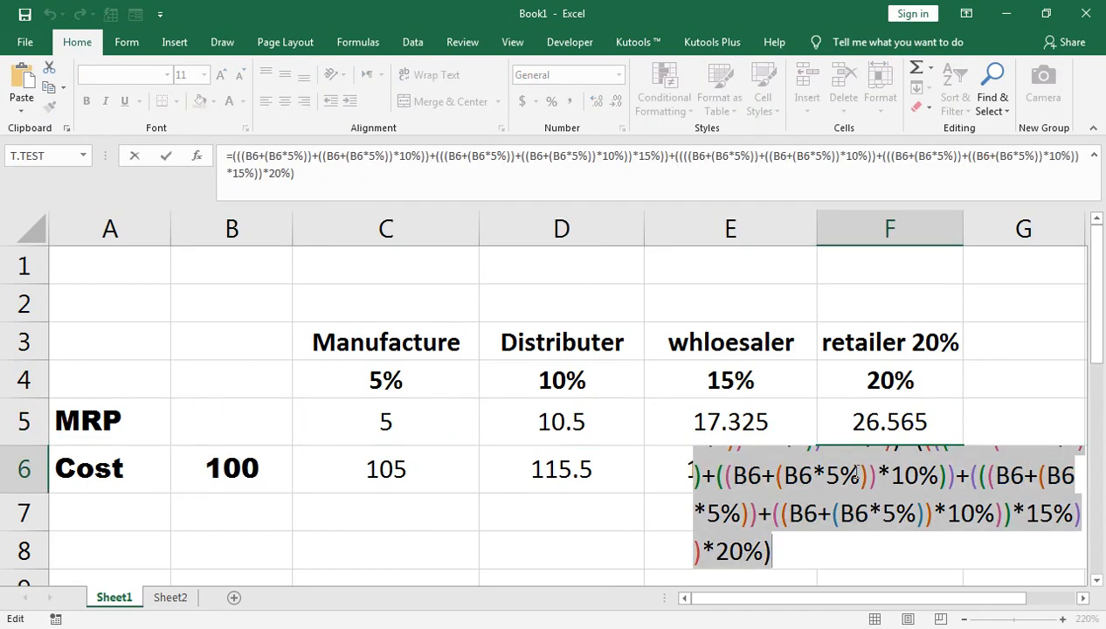
key("Escape")
key("Left")
key("Left")
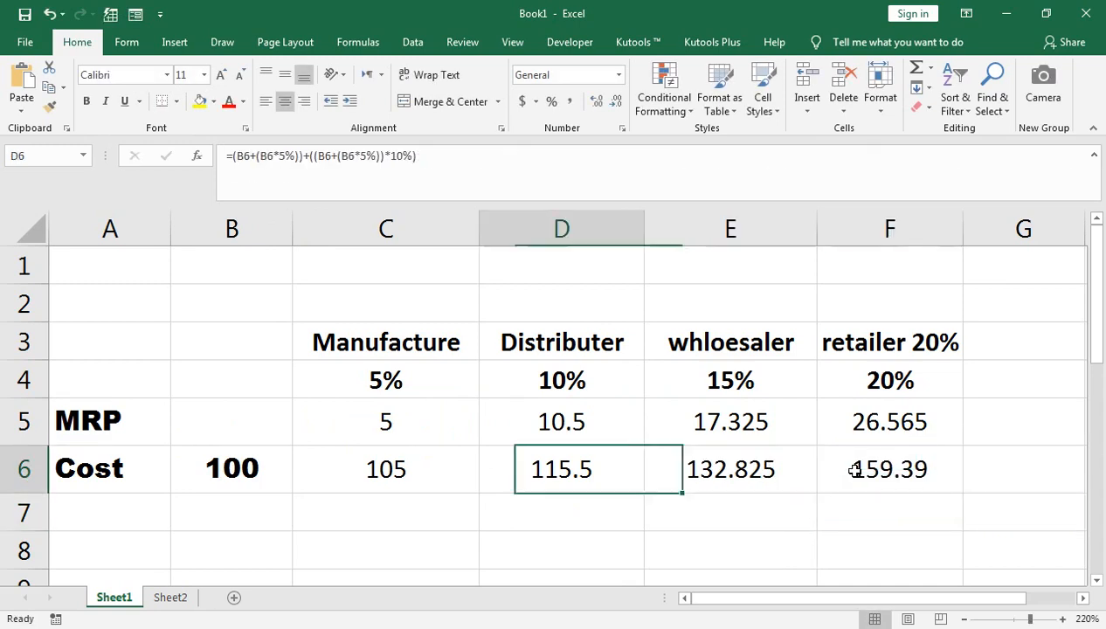
key("Left")
key("Left")
key("Up")
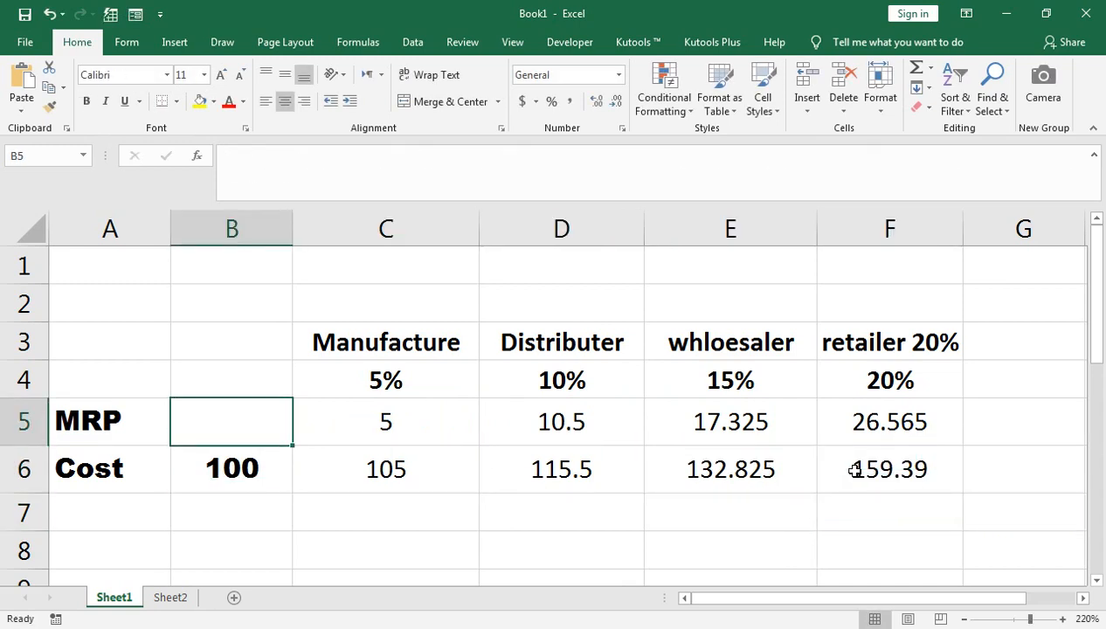
key("ctrl+v")
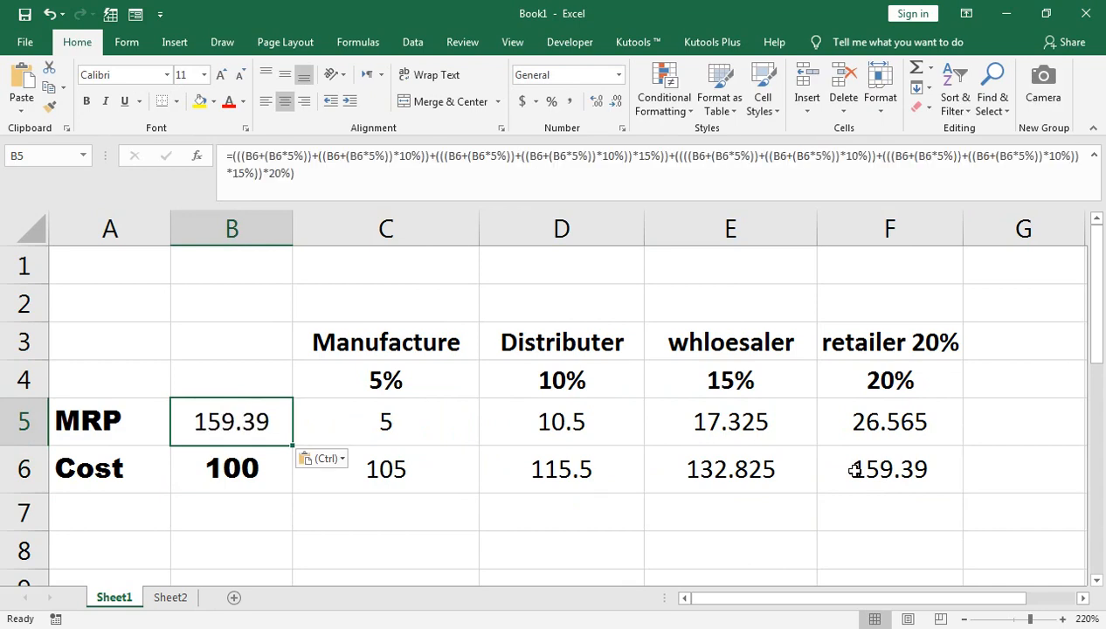
key("F2")
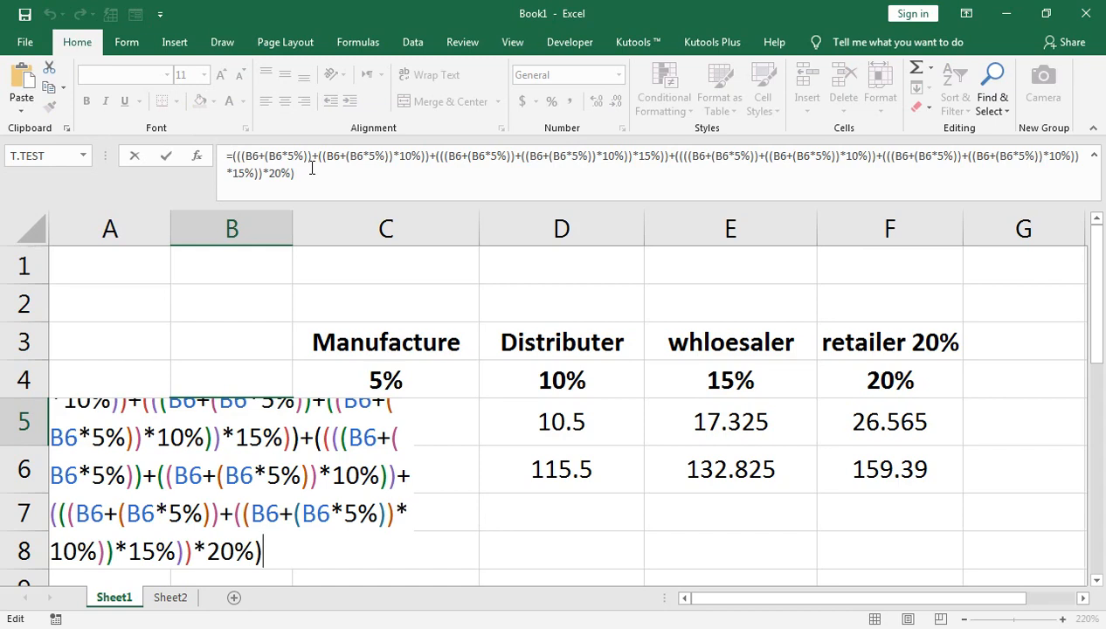
key("Return")
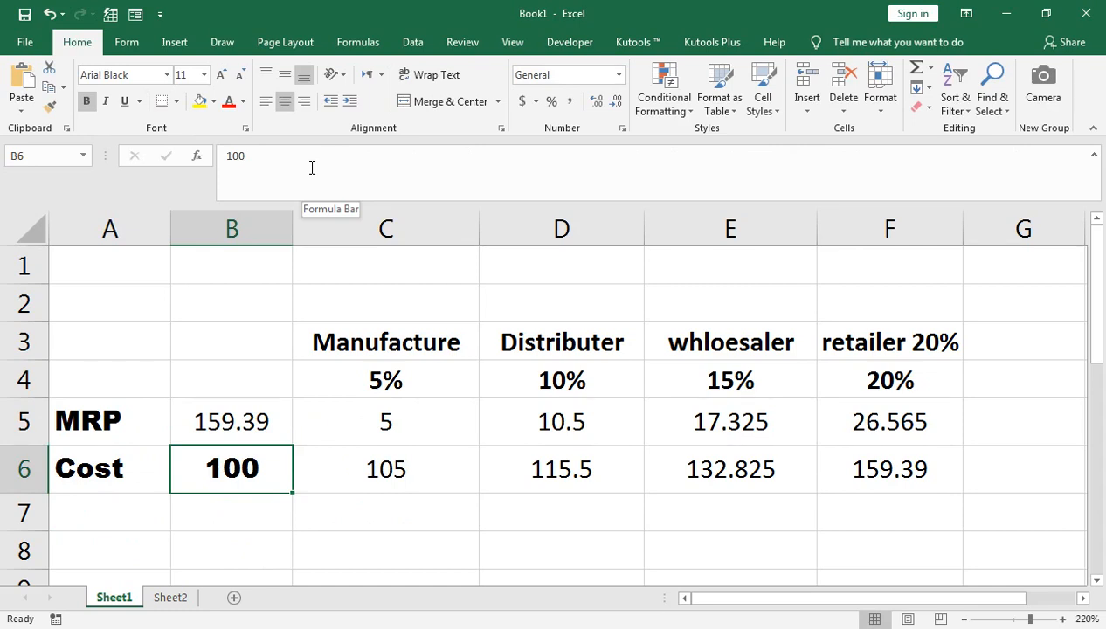
Examine the intermediate margin and cost cells in C5:F6, including the manufacturer margin formula in C5.
key("Up")
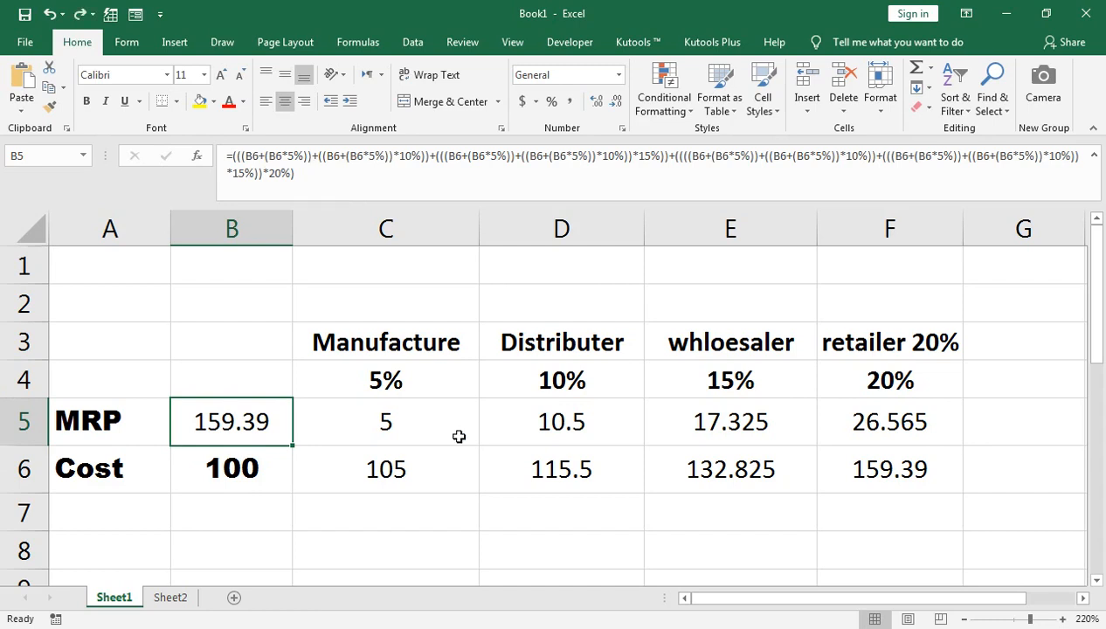
key("Right")
key("Right")
key("Right")
key("Right")
key("Left")
key("Left")
key("Left")
key("shift+Right")
key("shift+Right")
key("shift+Right")
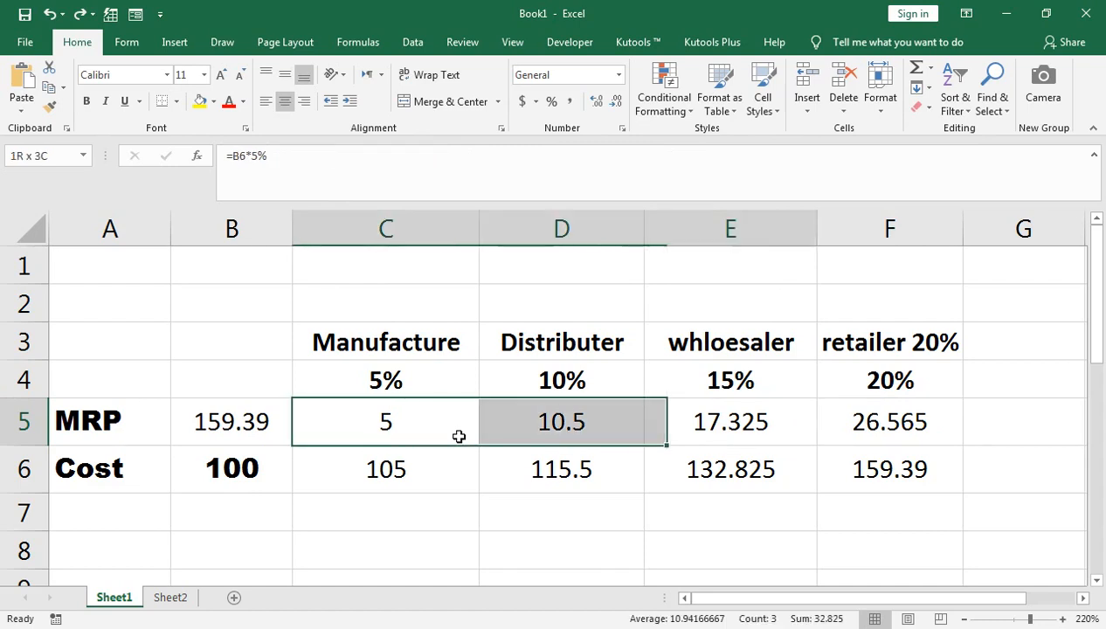
key("shift+Down")
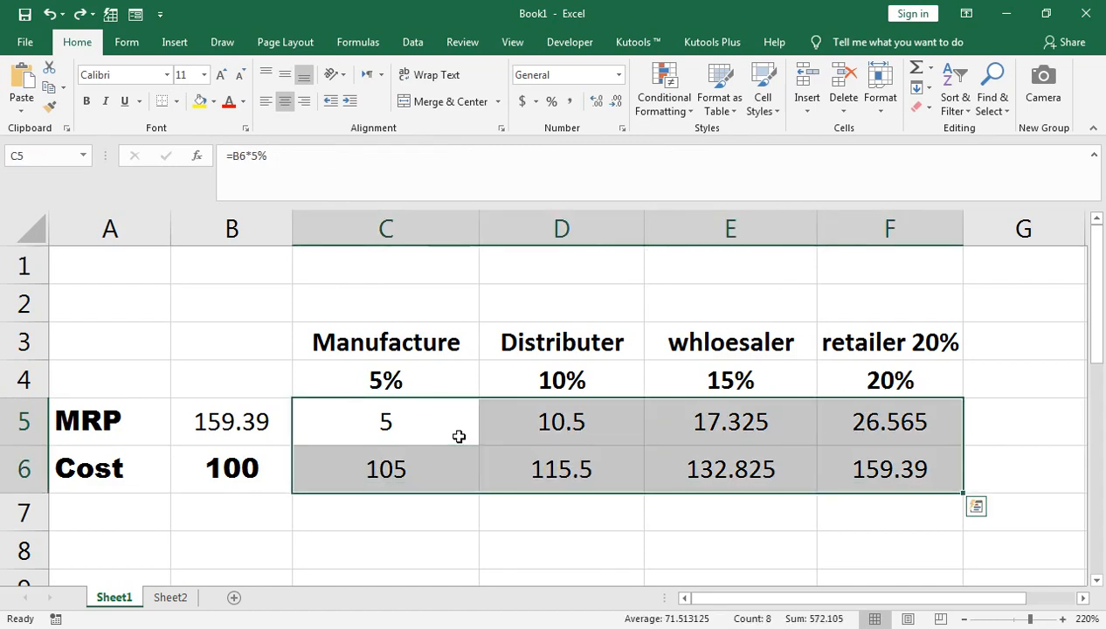
key("Left")
key("Right")
key("F2")
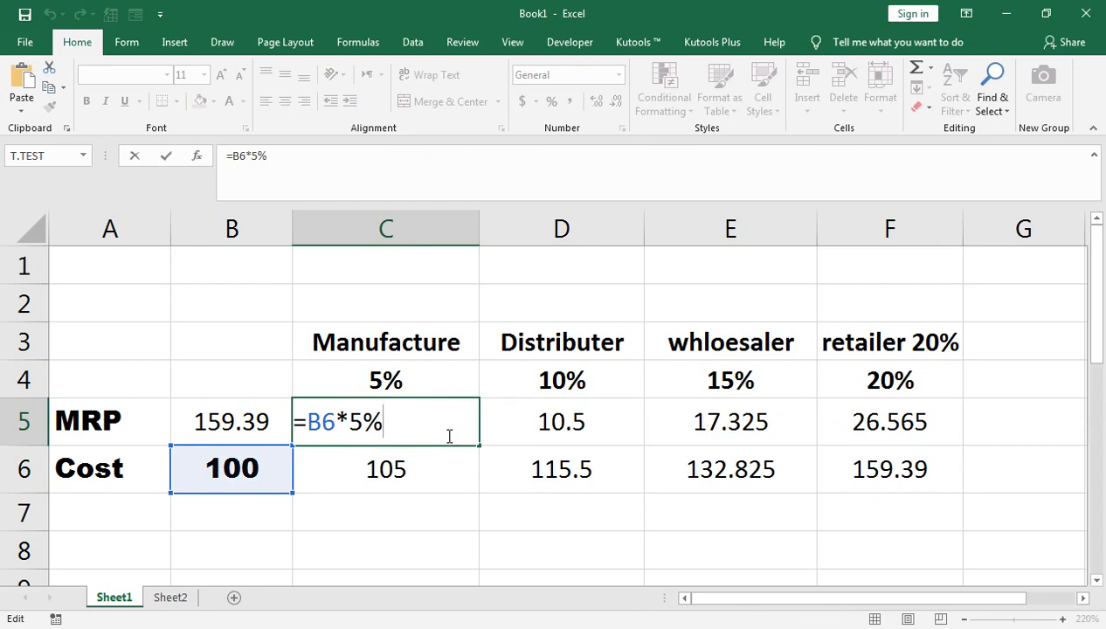
Clear the intermediate margin and cost formulas from C5:F6.
left_click(402, 417)
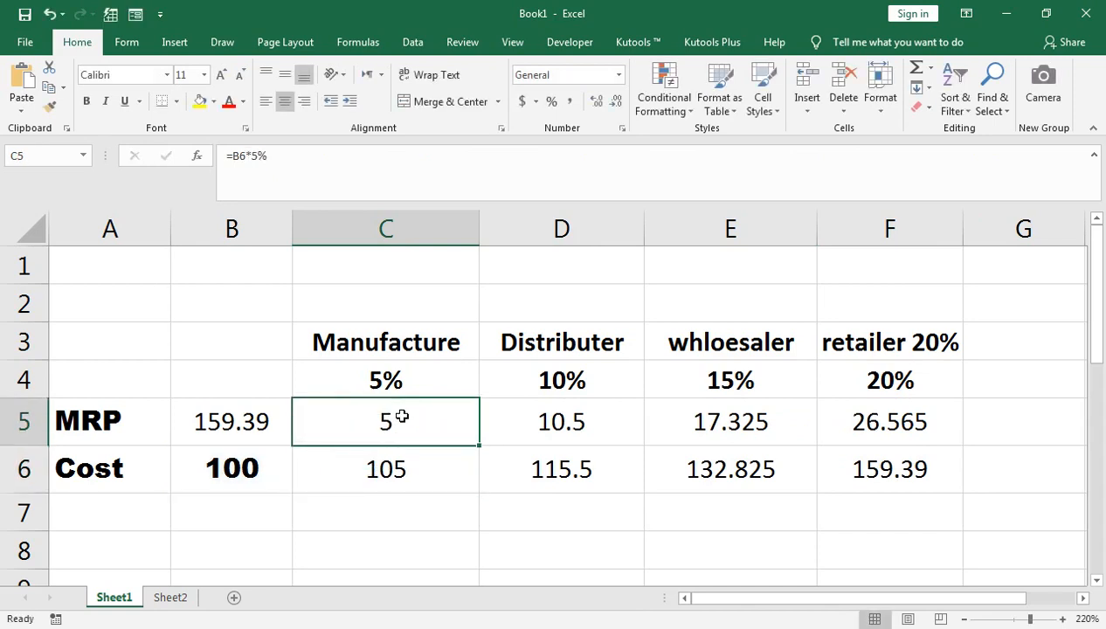
key("shift+Right")
key("shift+Right")
key("shift+Right")
key("shift+Down")
key("Delete")
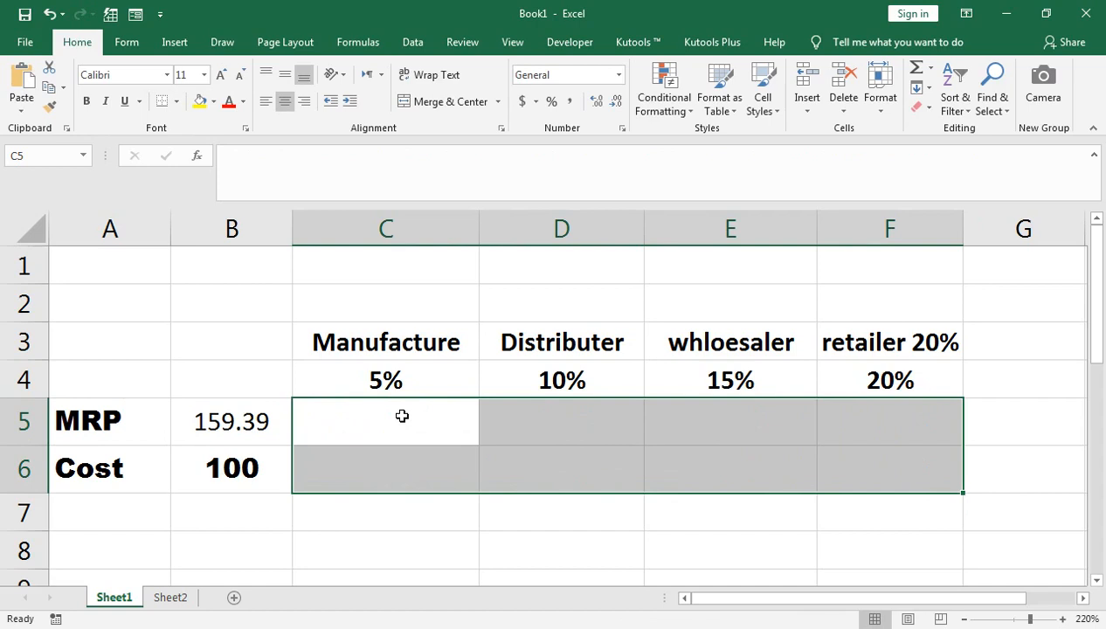
Check the percentages in row 4, the cost in B6 and the nested MRP formula in B5.
key("Up")
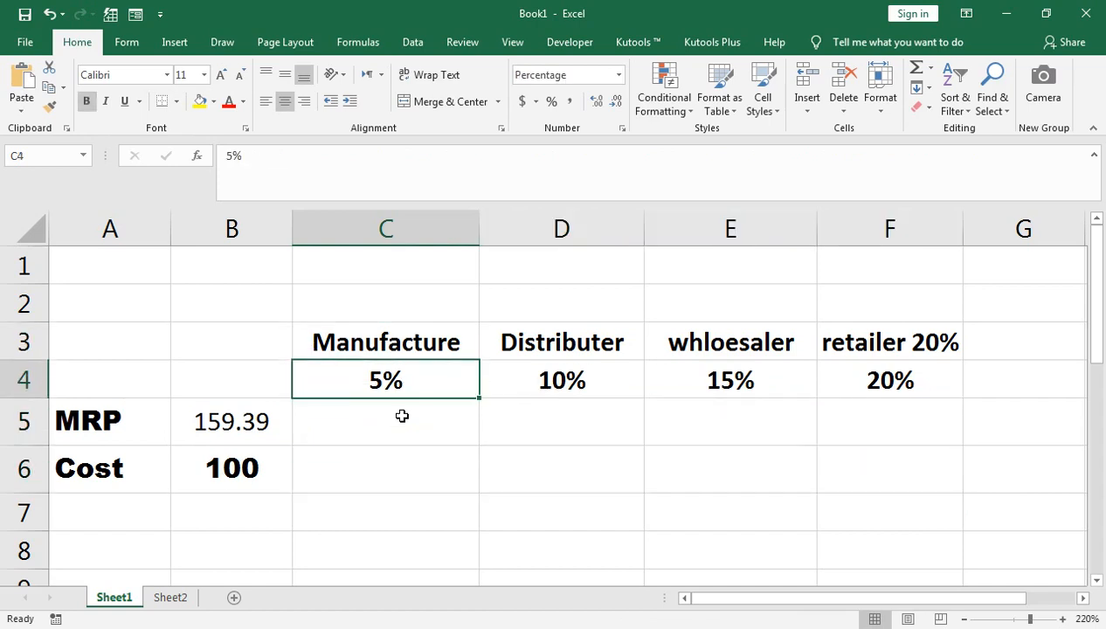
key("Right")
key("Right")
key("Left")
key("Left")
key("Left")
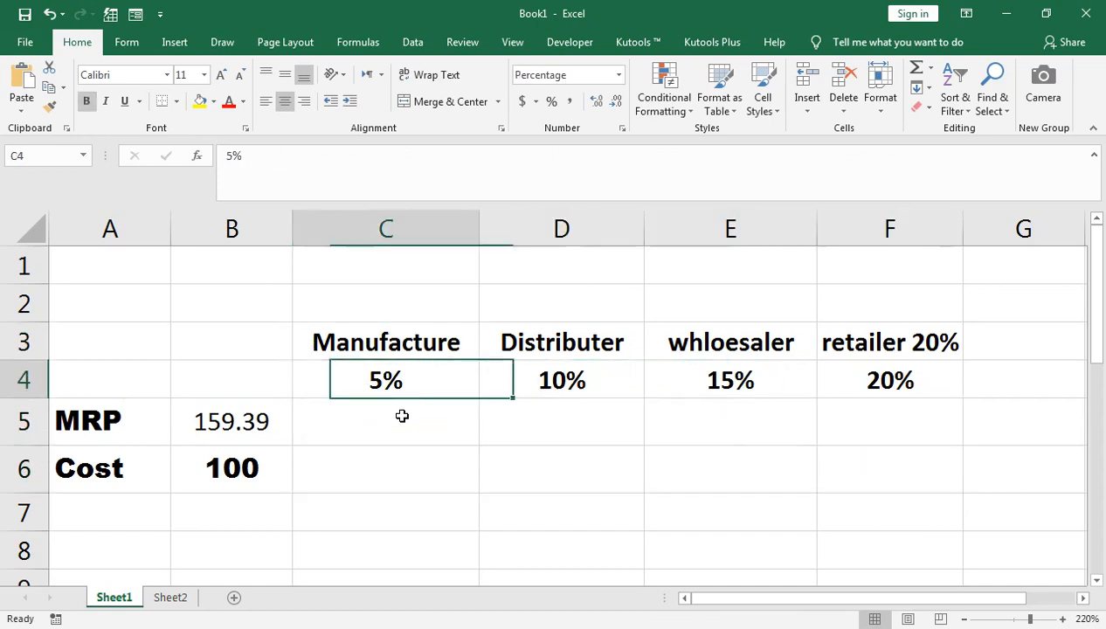
key("Down")
key("Right")
key("Down")
key("Left")
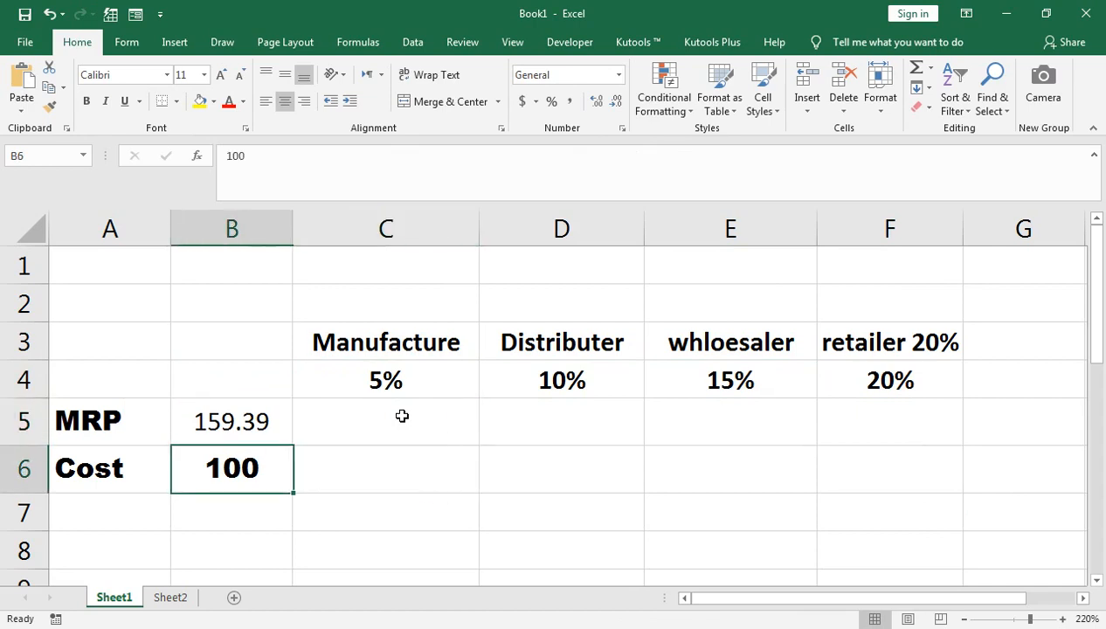
key("Up")
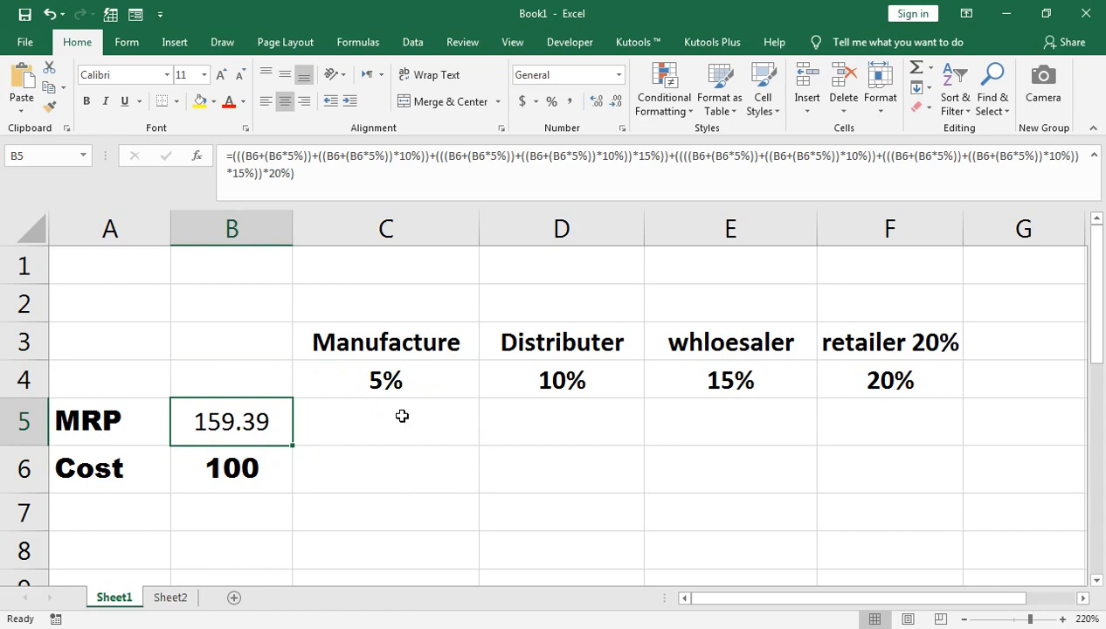
key("Down")
key("Left")
key("Right")
key("Up")
key("F2")
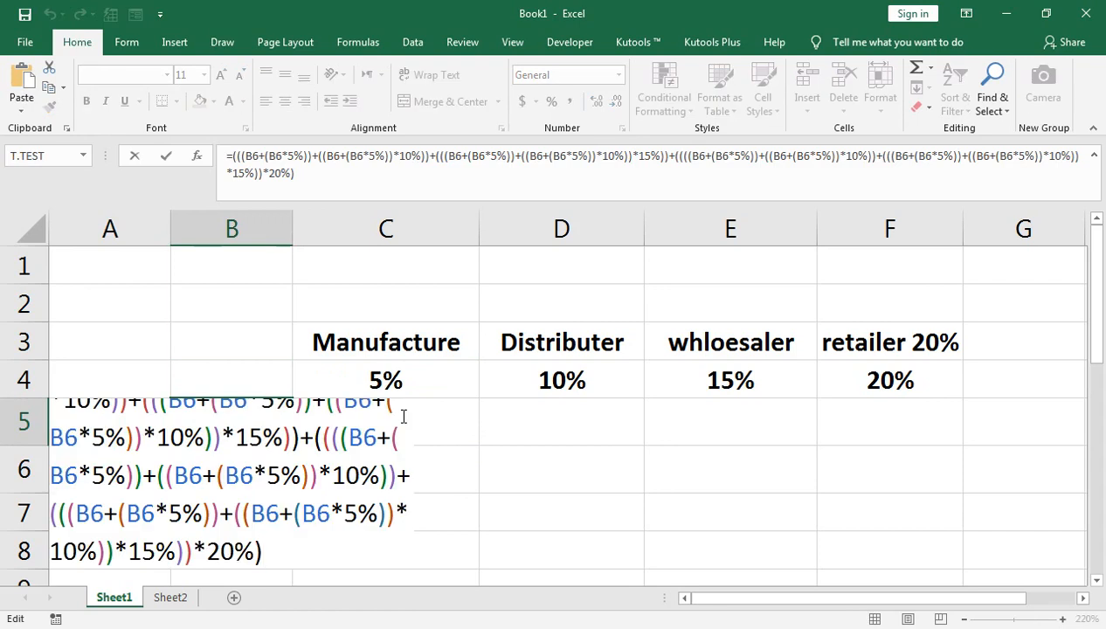
key("Return")
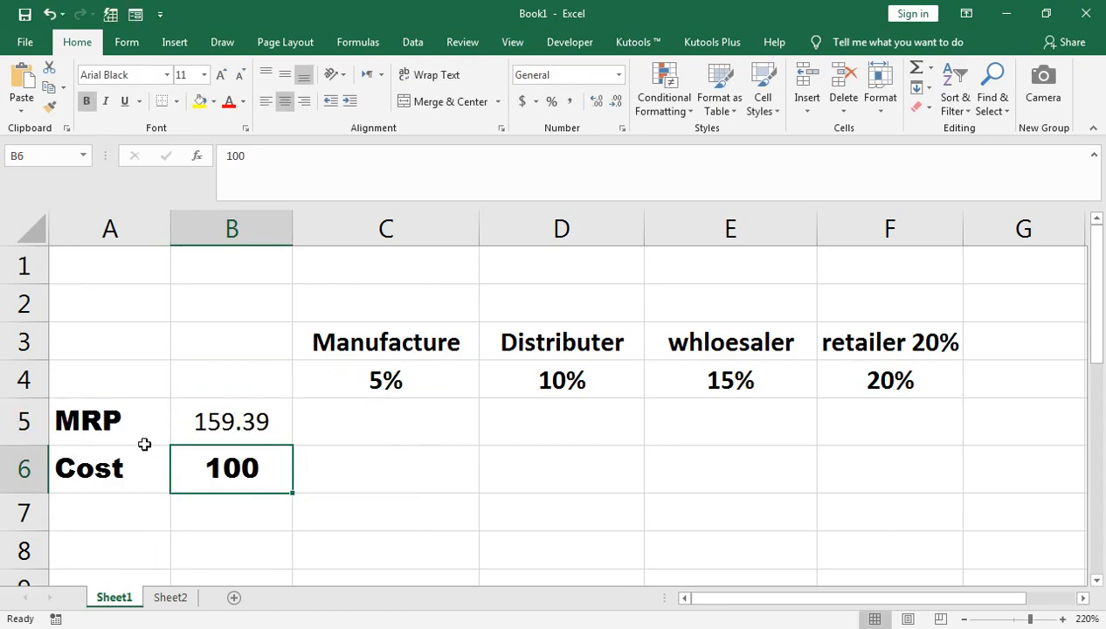
left_click(235, 410)
key("F2")
key("Return")
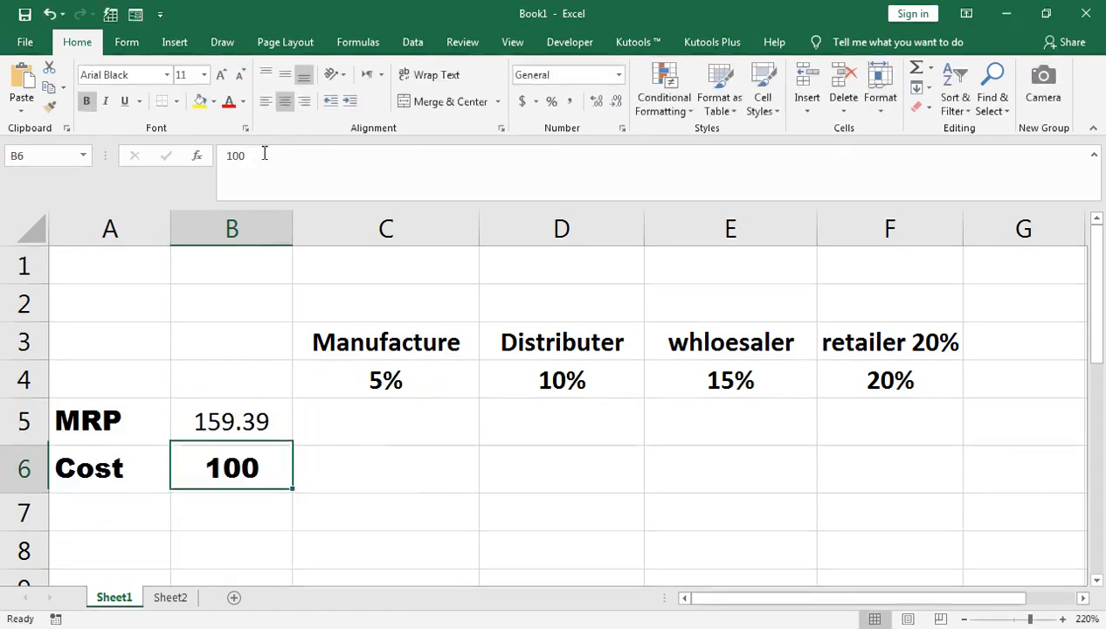
Test the nested MRP formula with a cost of 50 in B6, and reset the cost to 100.
left_click(231, 424)
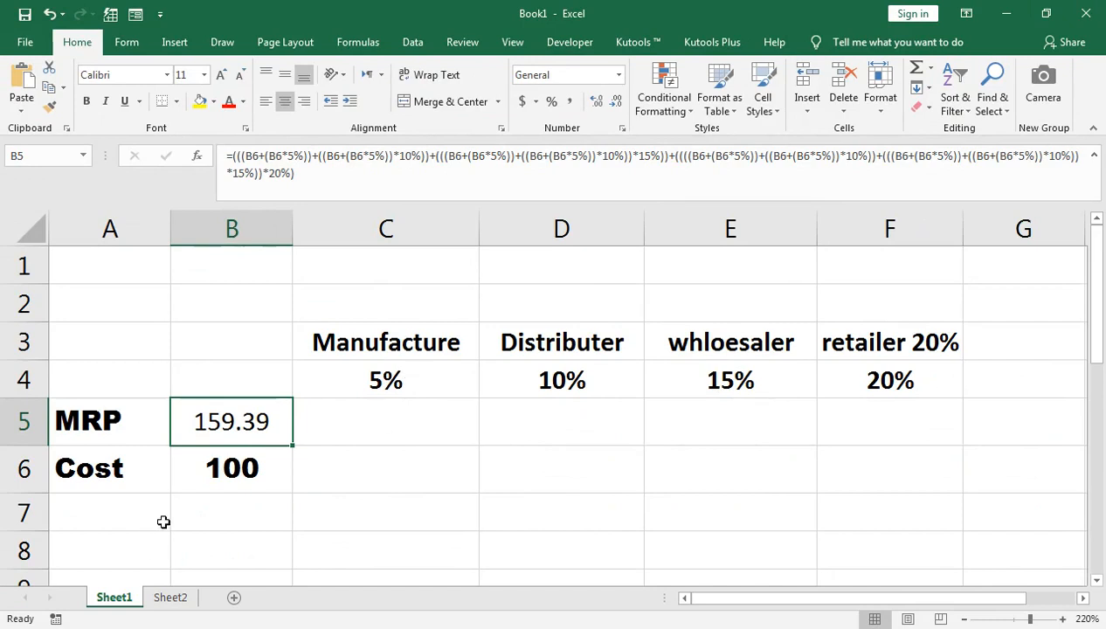
double_click(202, 473)
type("5")
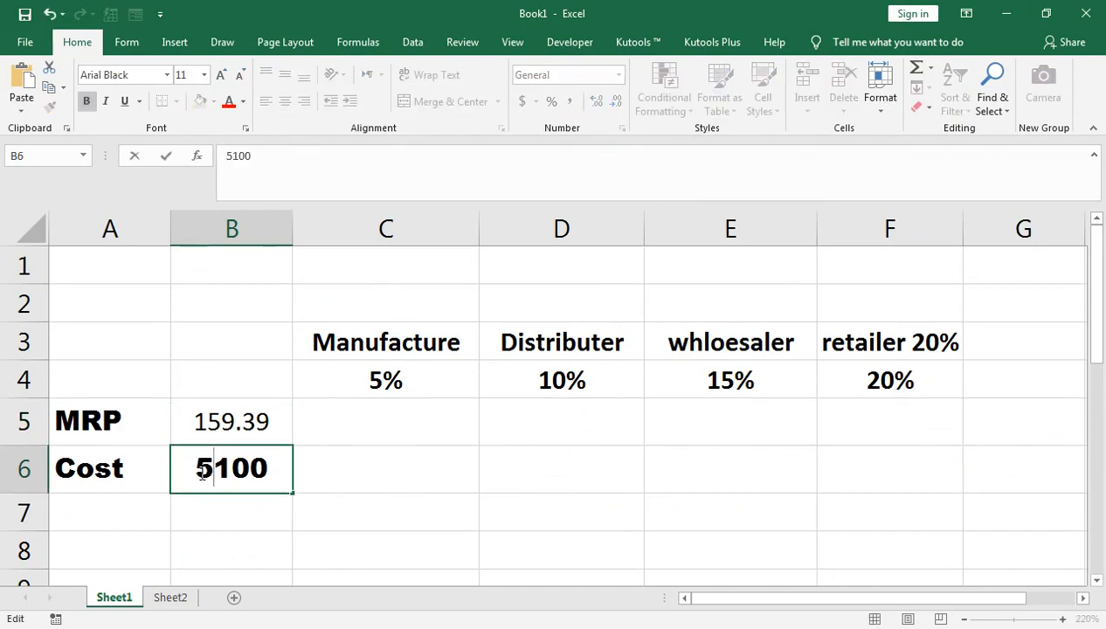
key("ctrl+Return")
type("50")
key("Return")
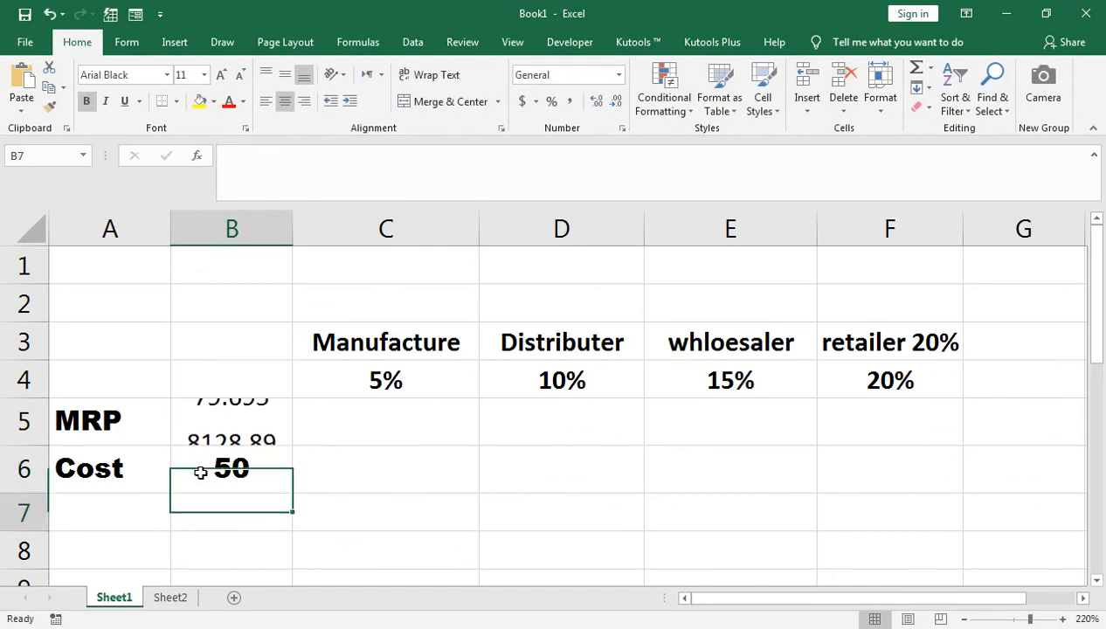
left_click(191, 480)
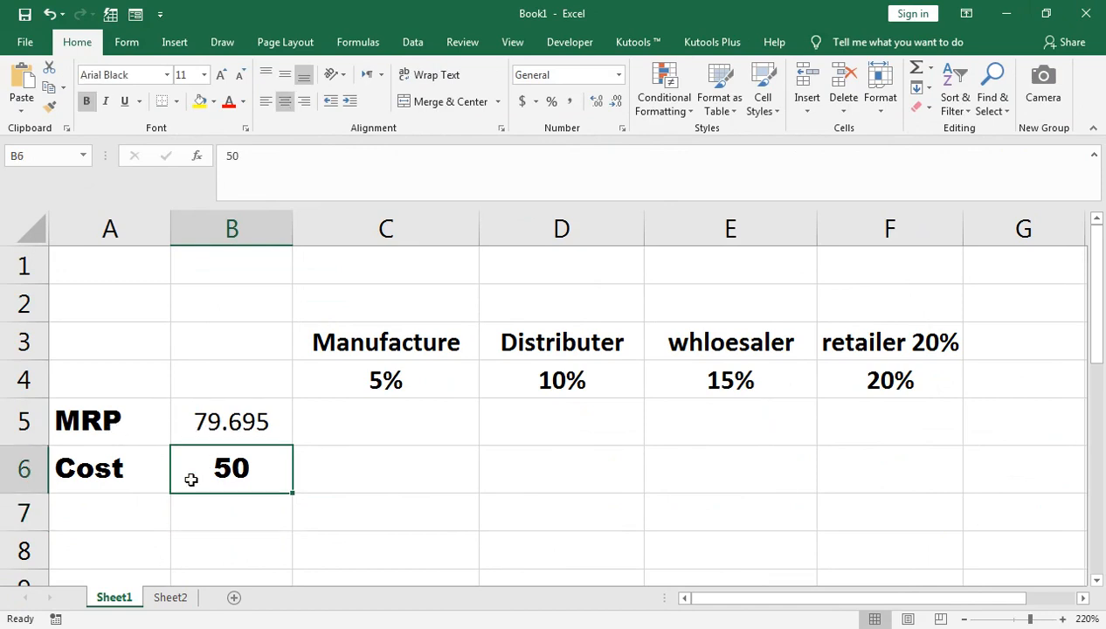
type("100")
key("Return")
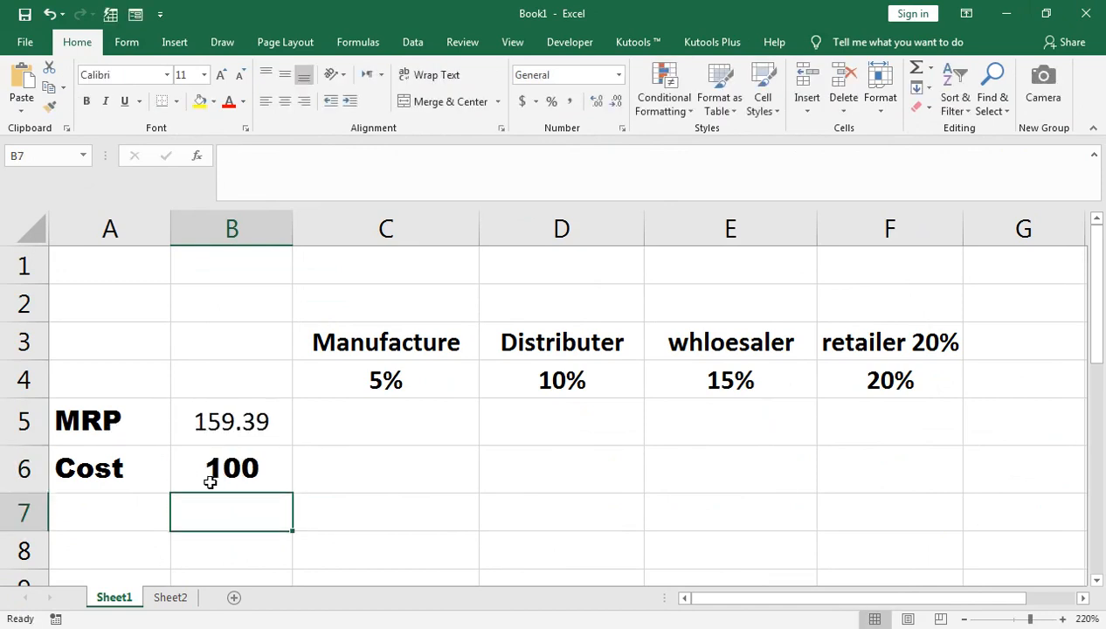
Try a cost of 250 in B6 to test the MRP formula, and restore the cost to 100.
left_click(214, 476)
type("250")
key("Return")
left_click(214, 476)
type("100")
key("Return")
Set the cost in B6 to 140 and check the nested formula in MRP cell B5.
left_click(221, 460)
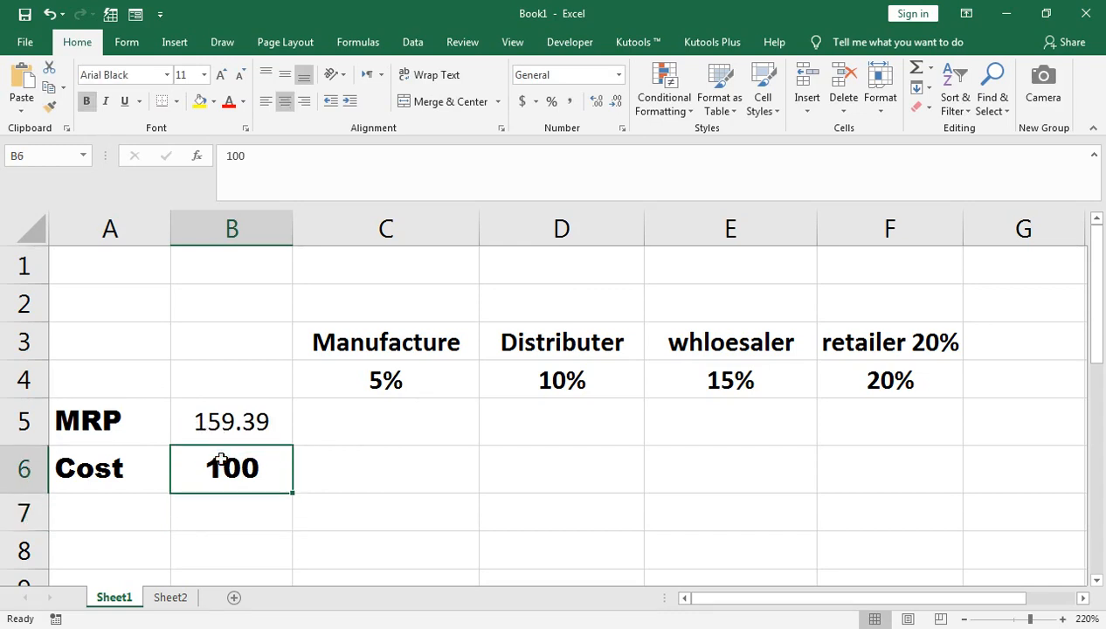
type("140")
key("Return")
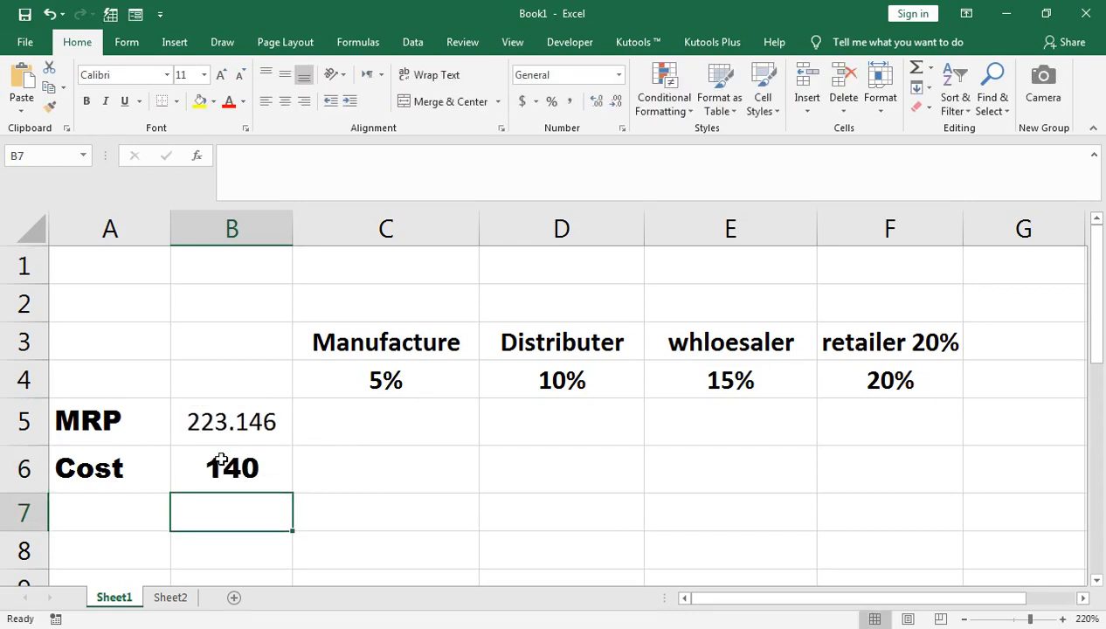
left_click(221, 420)
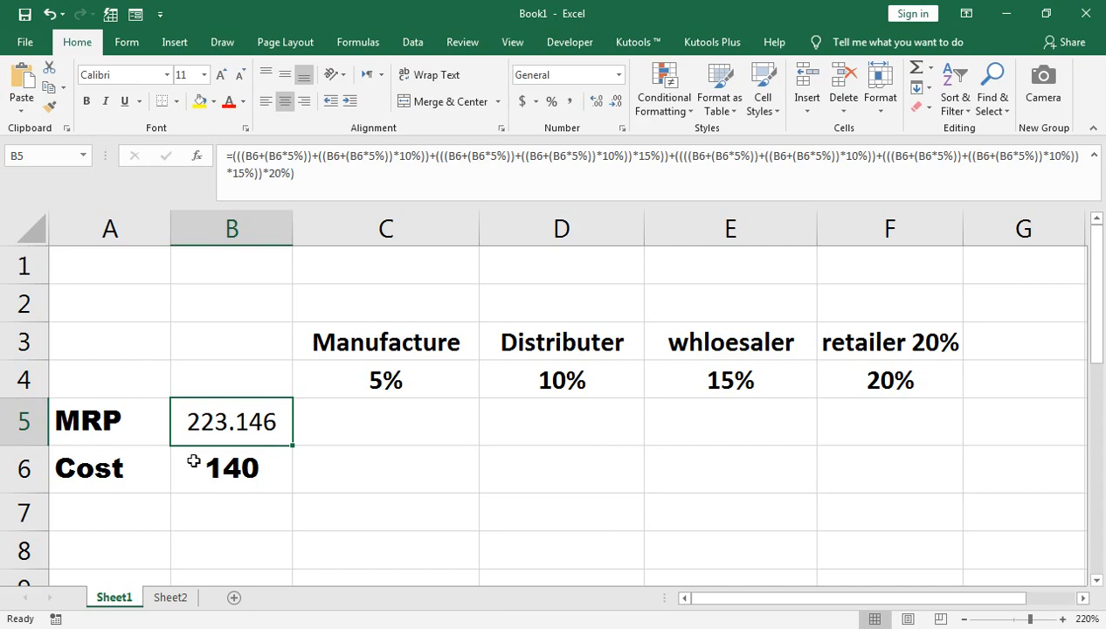
Switch to the browser window showing the YouTube channel's uploaded videos.
mouse_move(244, 622)
left_click(288, 579)
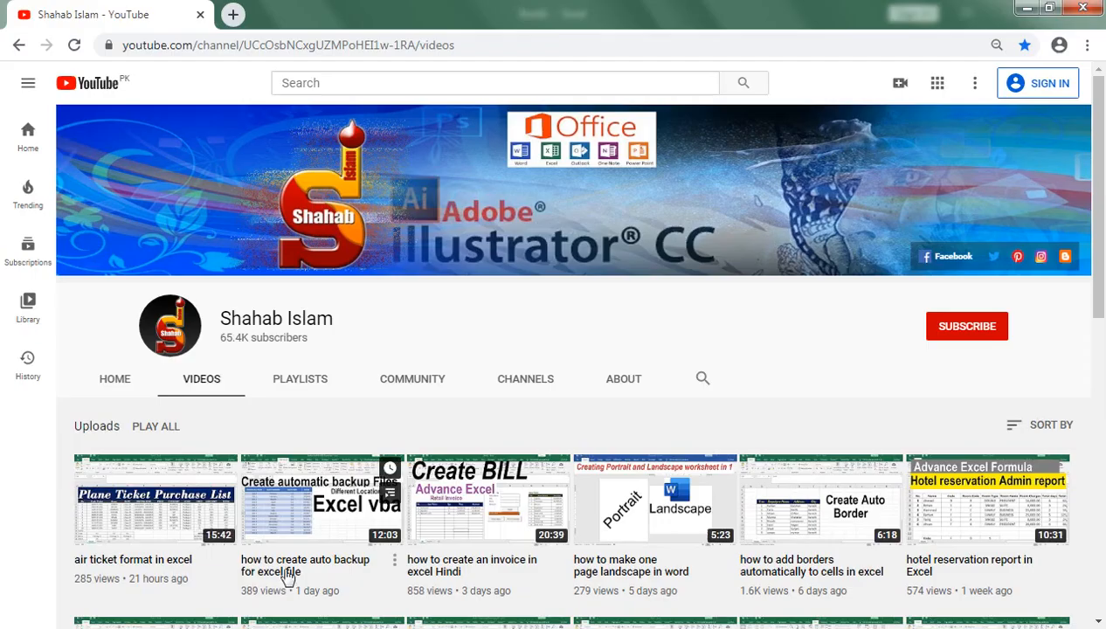